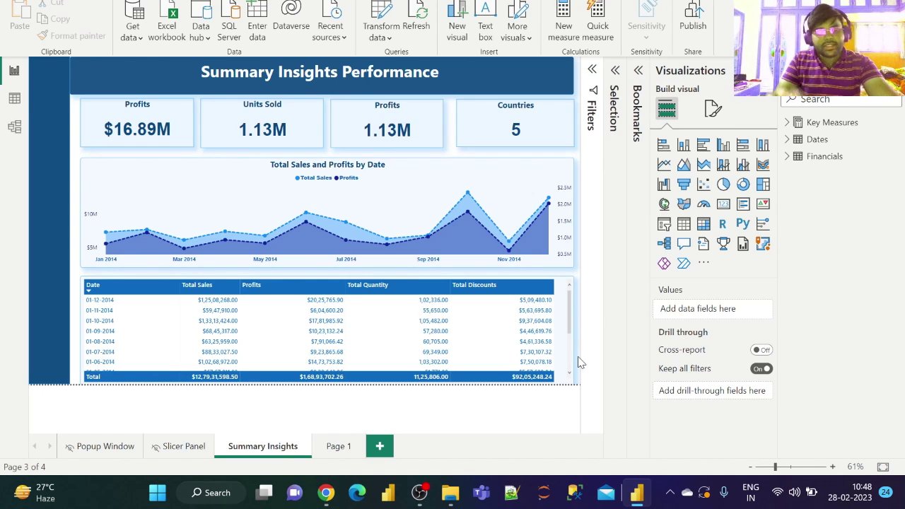
# - In Data view, review the Financials Segment, Product and Discount Band columns, then the Dates table
pyautogui.click(15, 101)
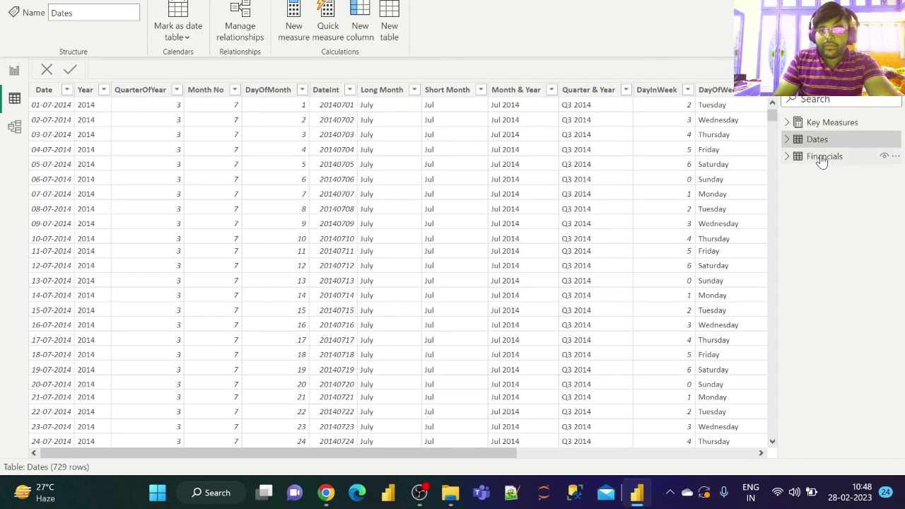
pyautogui.click(821, 158)
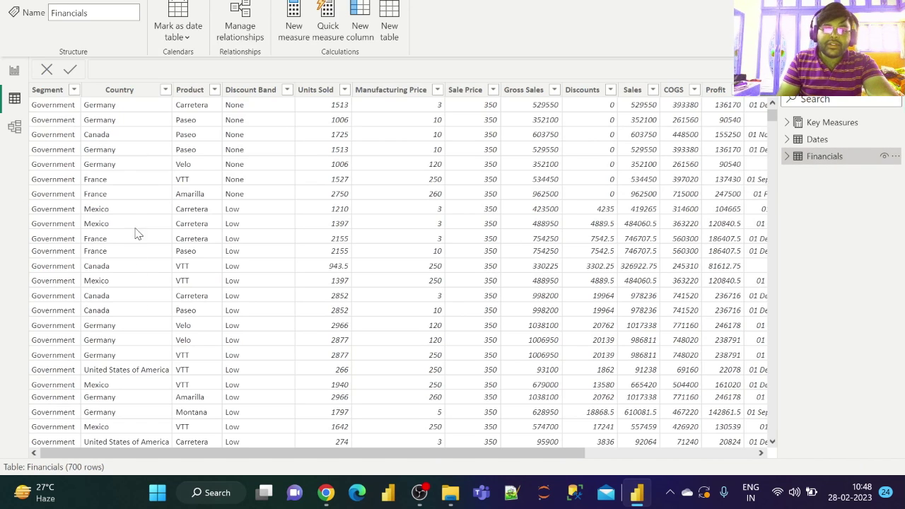
pyautogui.click(55, 90)
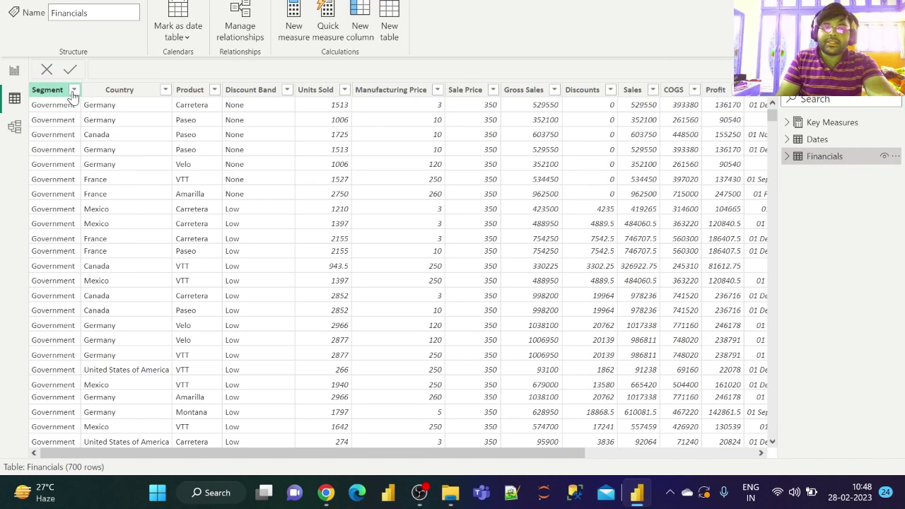
pyautogui.click(74, 92)
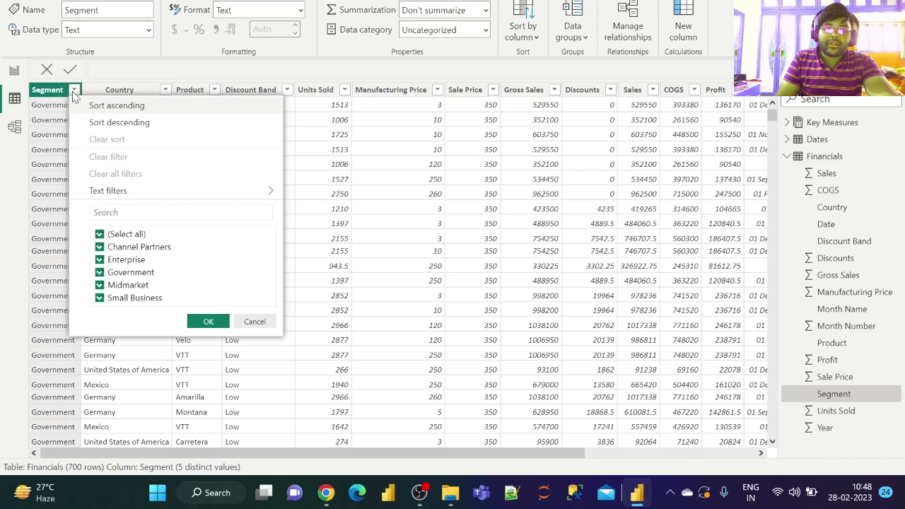
pyautogui.click(195, 91)
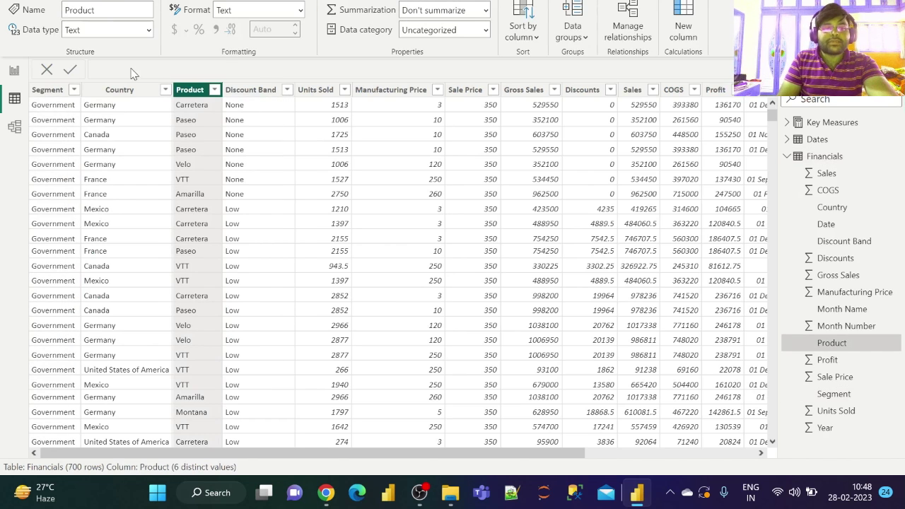
pyautogui.click(270, 92)
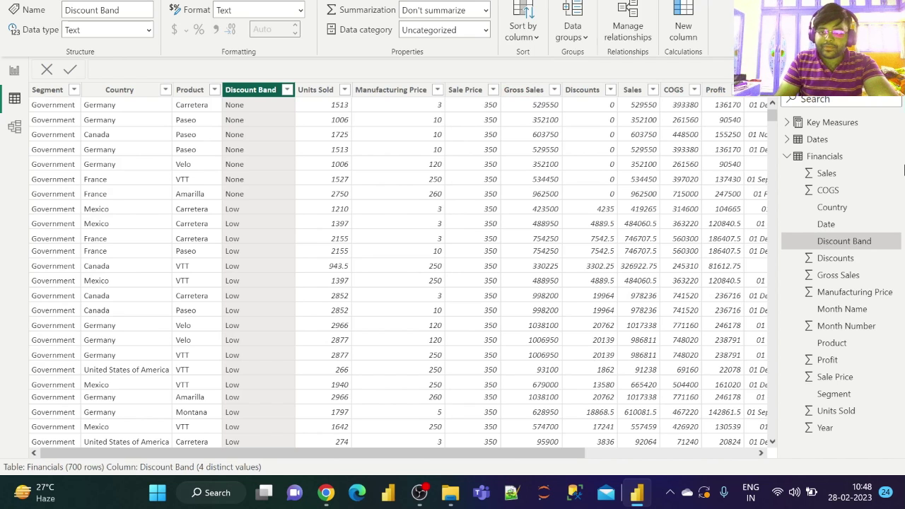
pyautogui.click(816, 140)
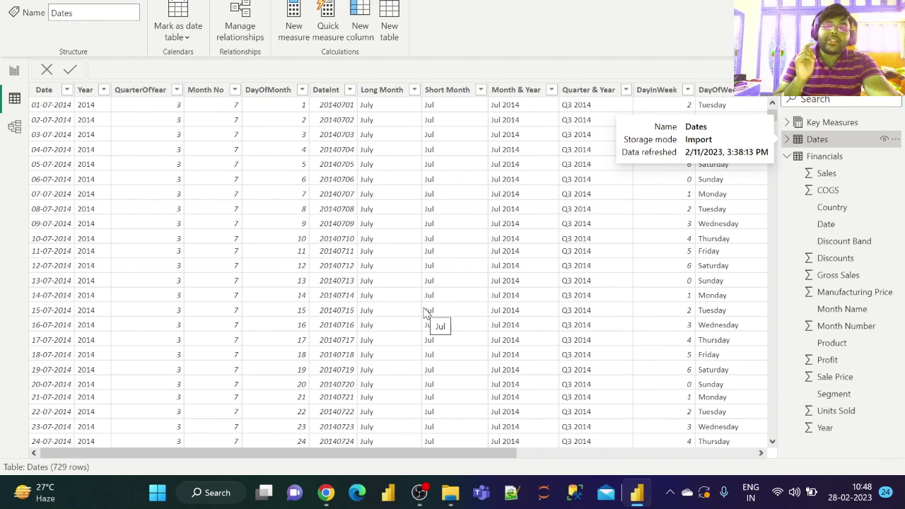
# - Rename Page 1 to 'Slicer panel', glance at Summary Insights, and return to Slicer panel
pyautogui.click(14, 72)
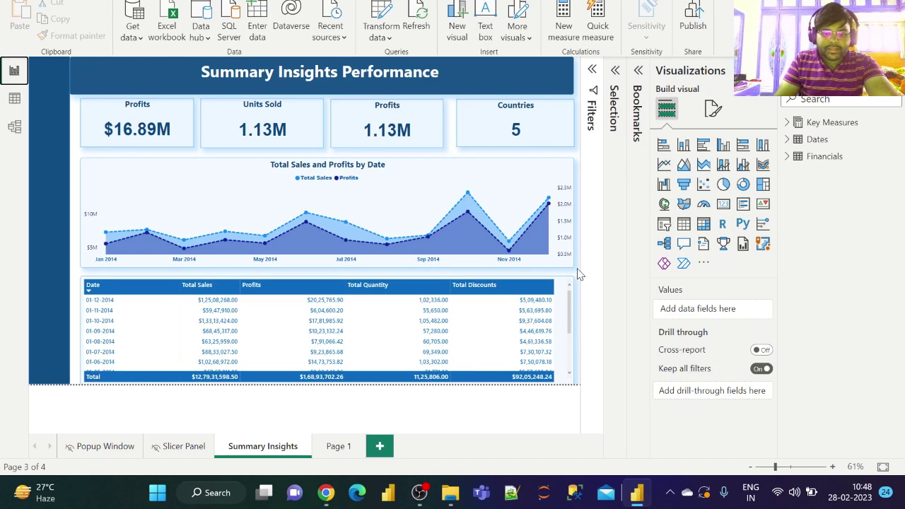
pyautogui.click(352, 447)
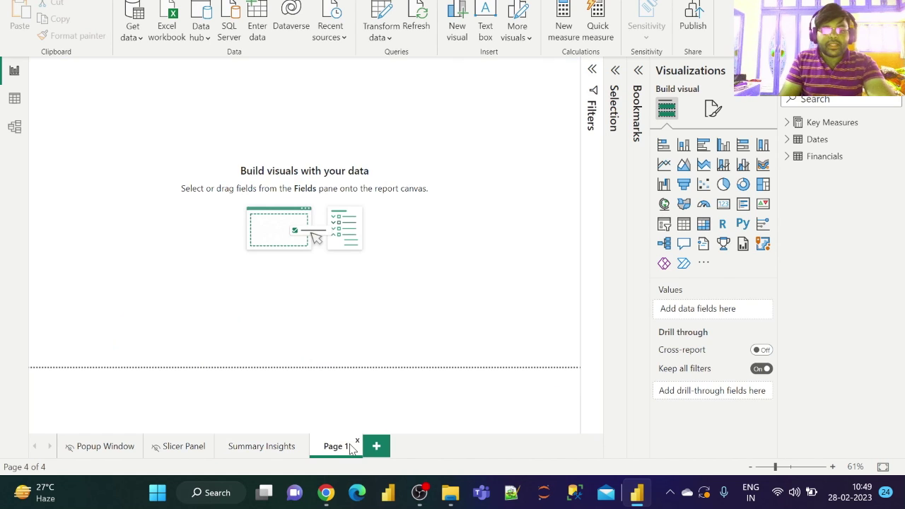
pyautogui.doubleClick(342, 450)
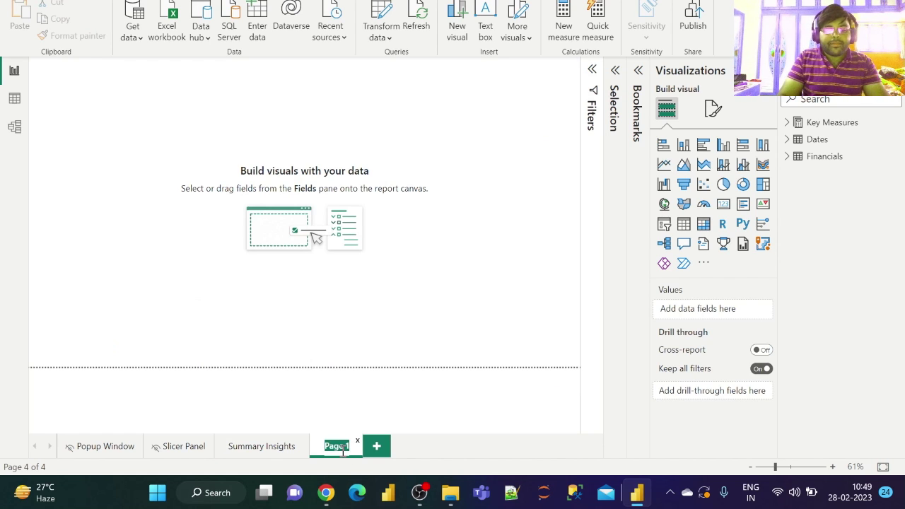
pyautogui.write('Slice')
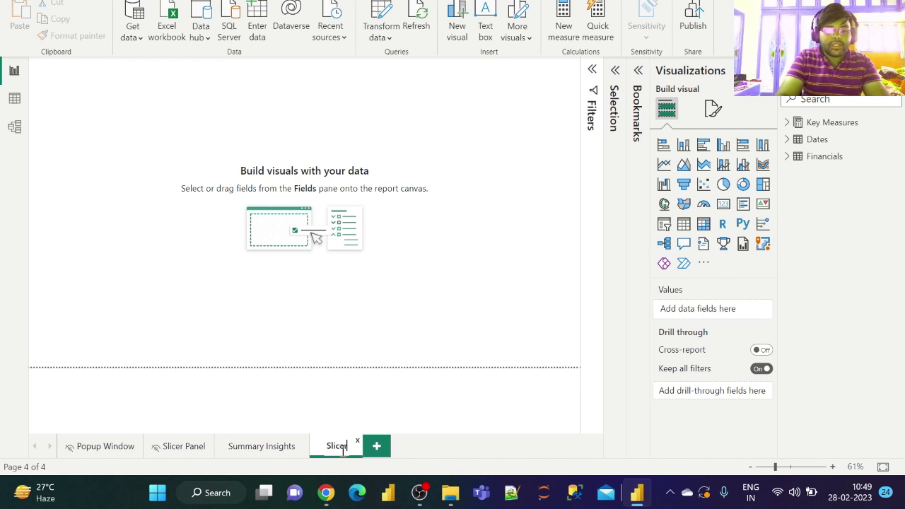
pyautogui.write('r')
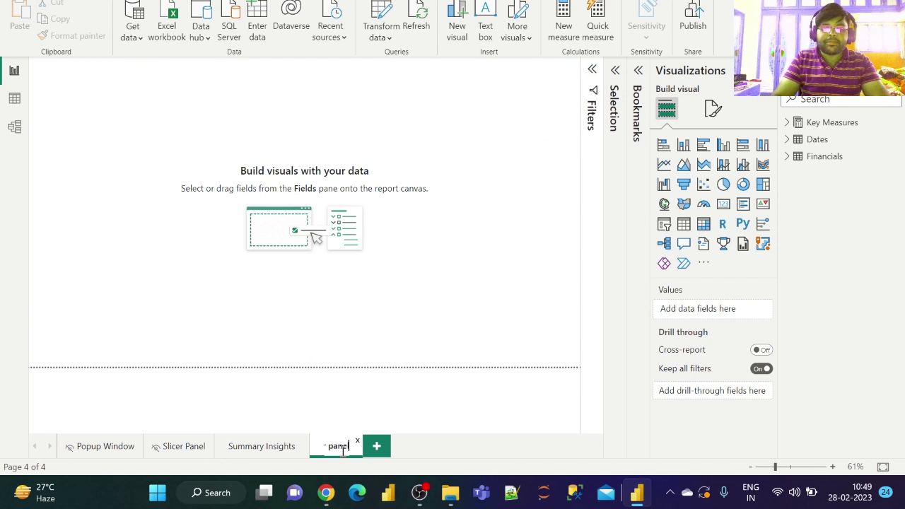
pyautogui.write(' panel')
pyautogui.press('Return')
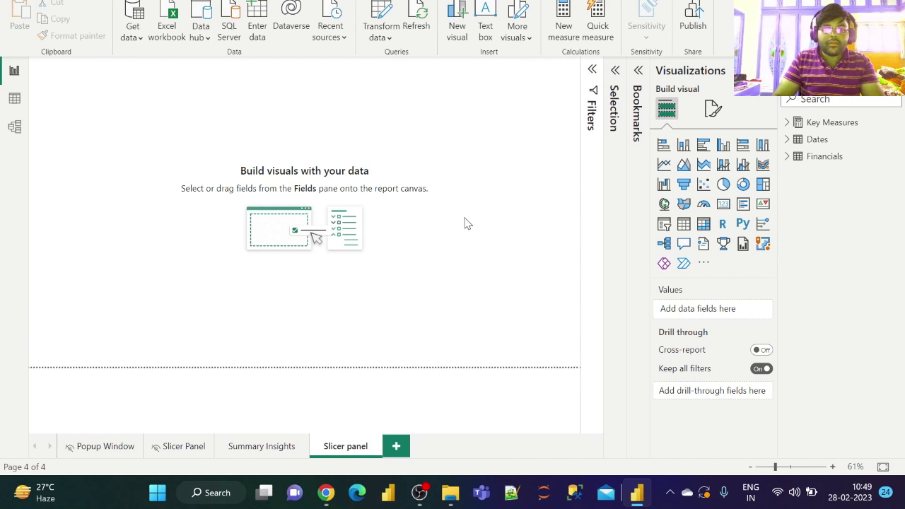
pyautogui.click(256, 447)
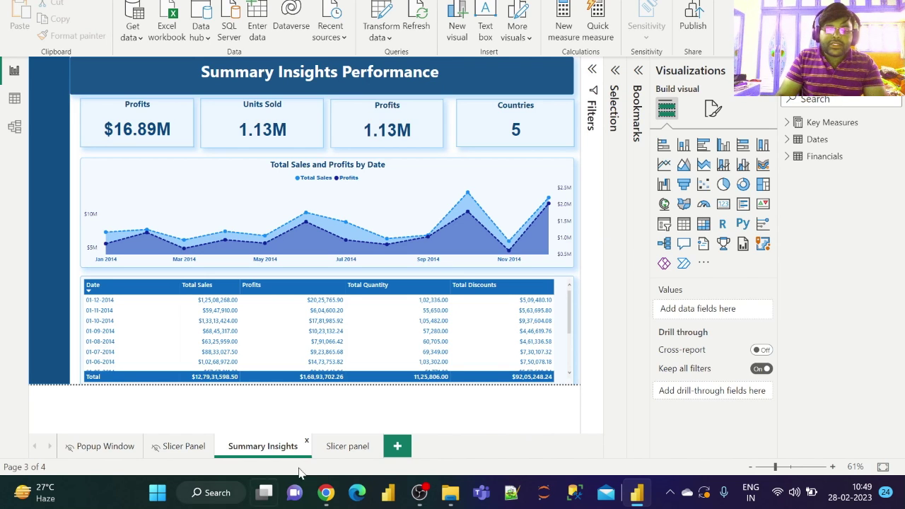
pyautogui.click(368, 446)
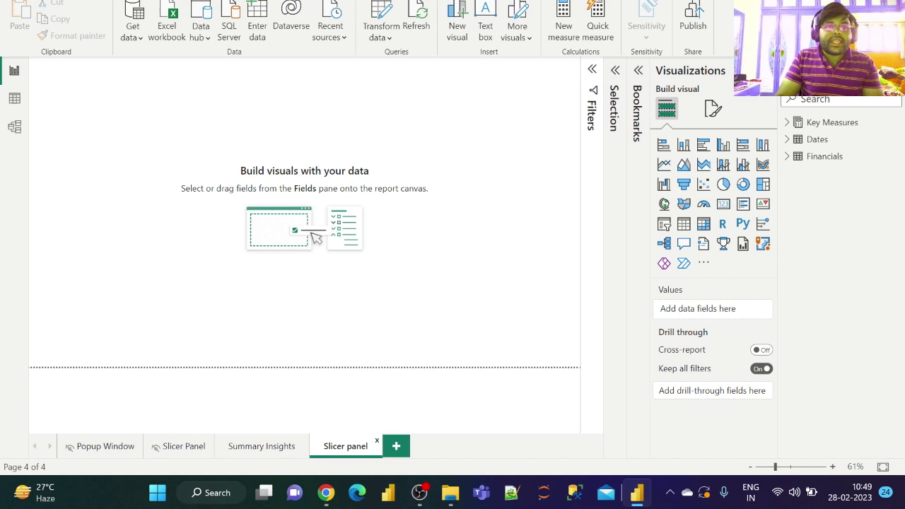
# - Insert a rectangle shape and stretch it into a tall vertical bar spanning the page height
pyautogui.hotkey('alt', 'n')
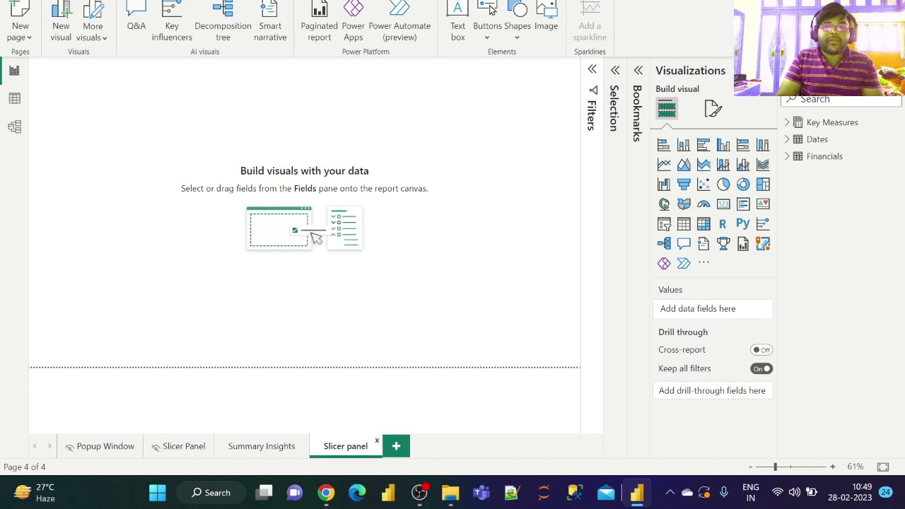
pyautogui.click(518, 34)
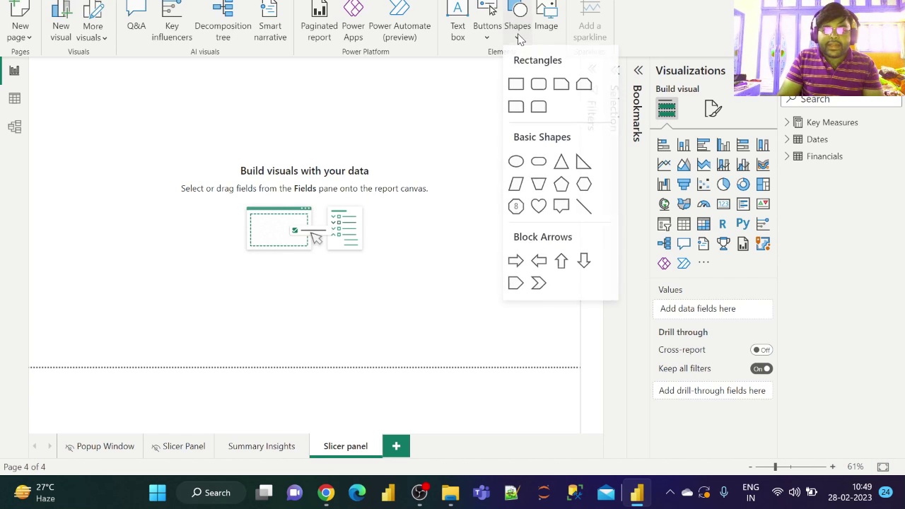
pyautogui.click(516, 85)
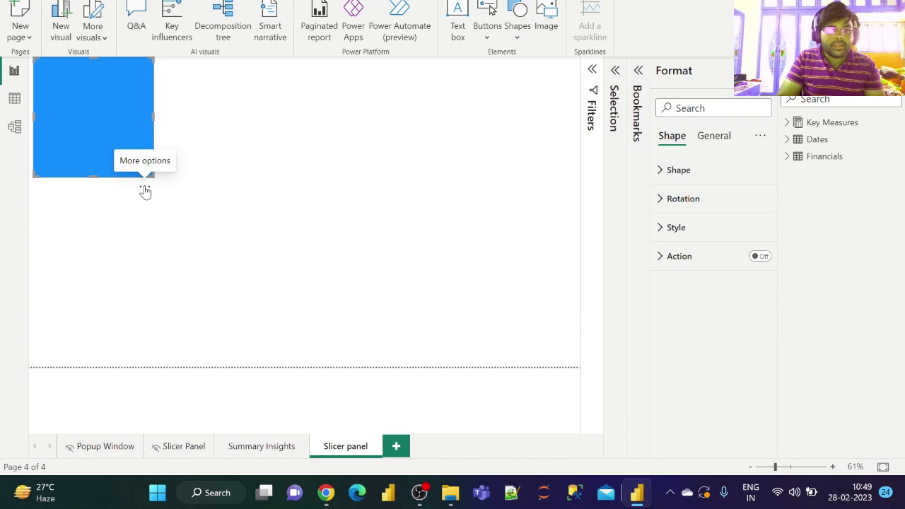
pyautogui.moveTo(145, 192); pyautogui.dragTo(261, 198)
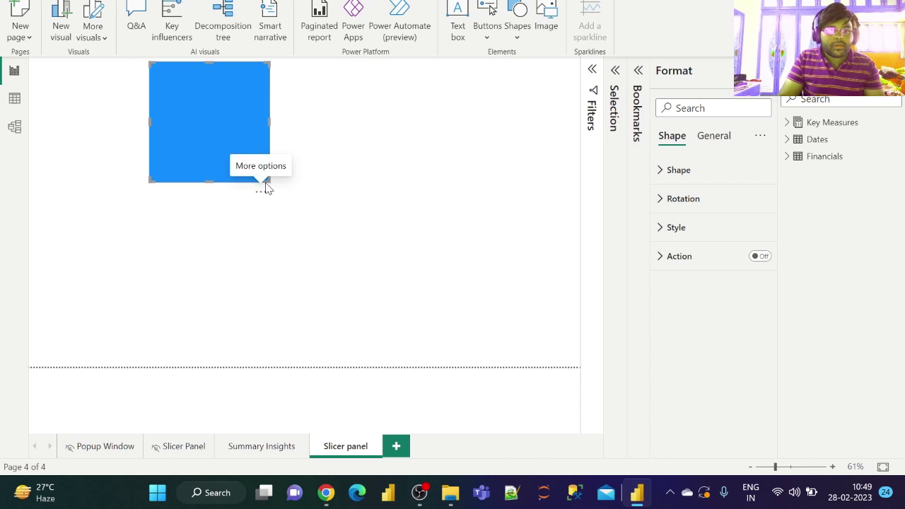
pyautogui.moveTo(269, 182); pyautogui.dragTo(297, 365)
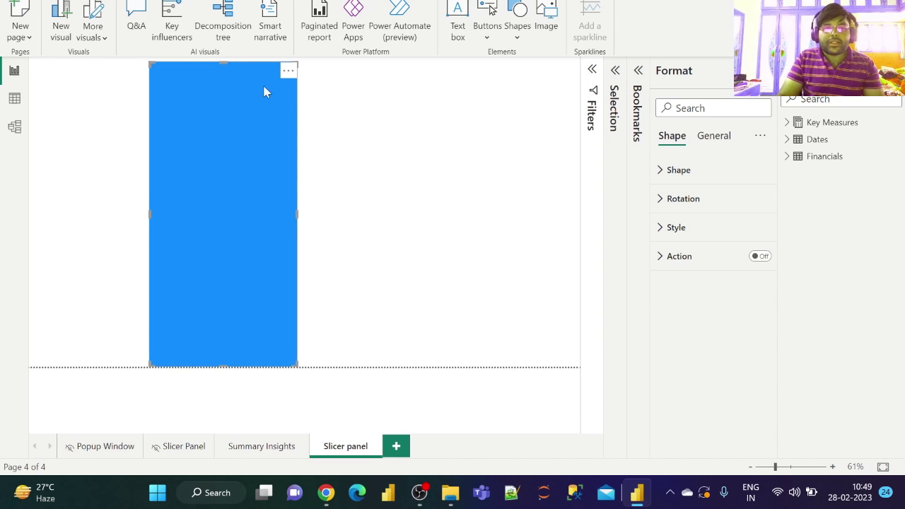
pyautogui.moveTo(290, 67); pyautogui.dragTo(345, 62)
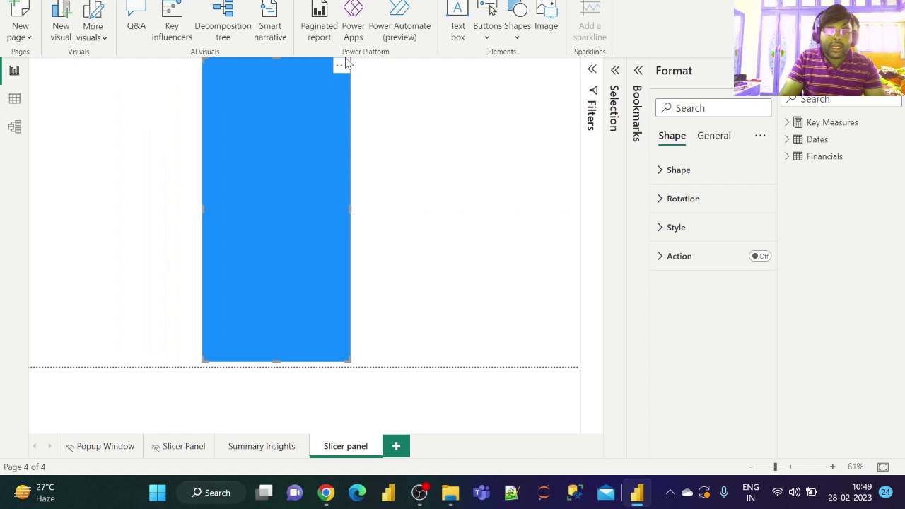
# - Set the rectangle's fill to the custom dark navy blue #044887
pyautogui.click(687, 230)
pyautogui.click(691, 293)
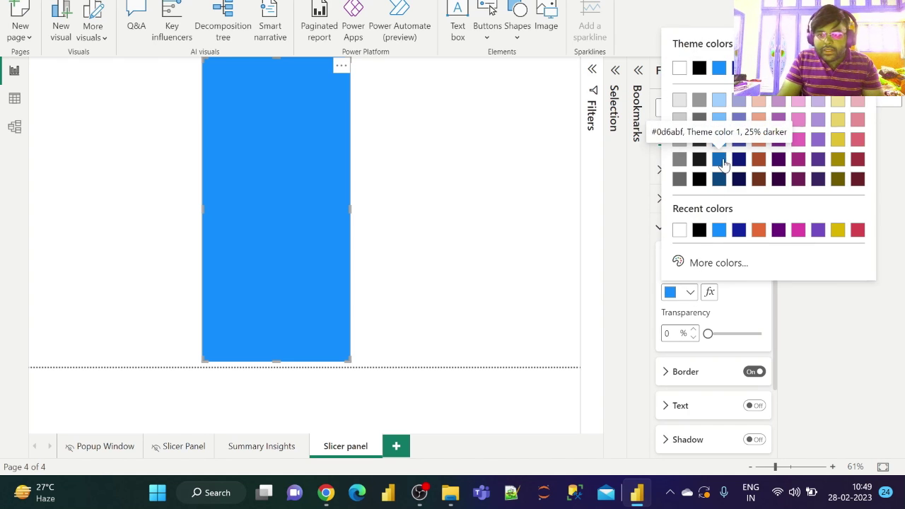
pyautogui.click(719, 263)
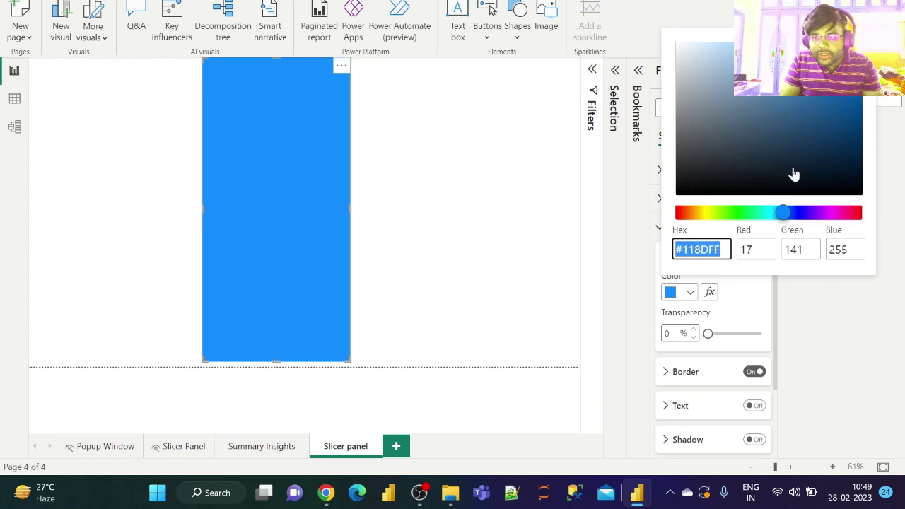
pyautogui.click(854, 137)
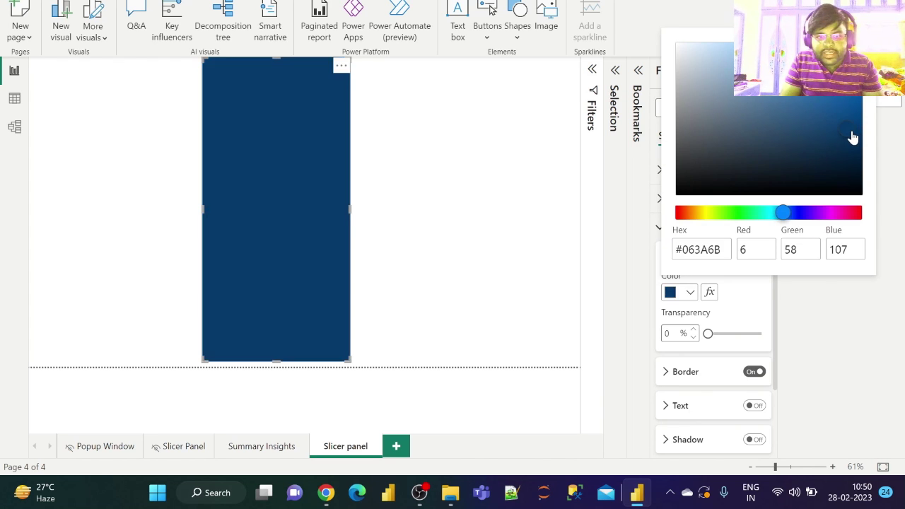
pyautogui.click(857, 120)
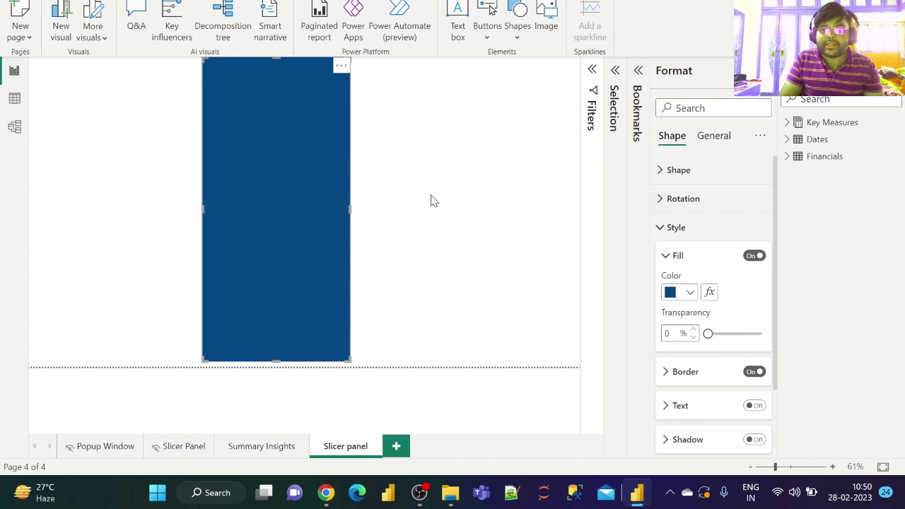
pyautogui.click(476, 185)
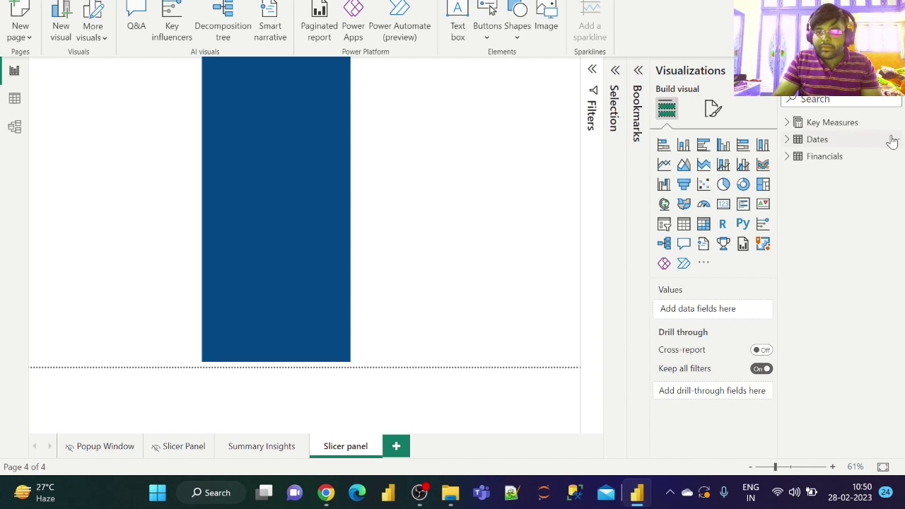
# - Add the Financials Country field to the page as a slicer
pyautogui.click(787, 157)
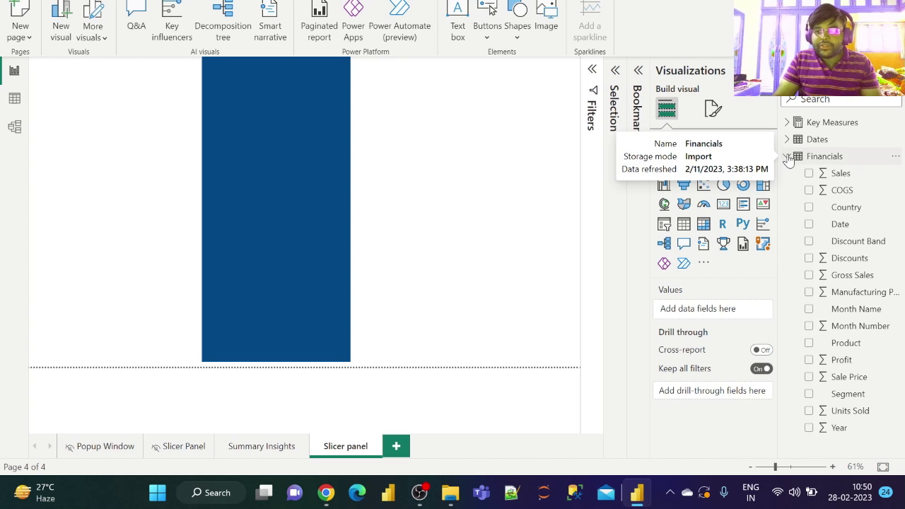
pyautogui.moveTo(855, 208); pyautogui.dragTo(699, 313)
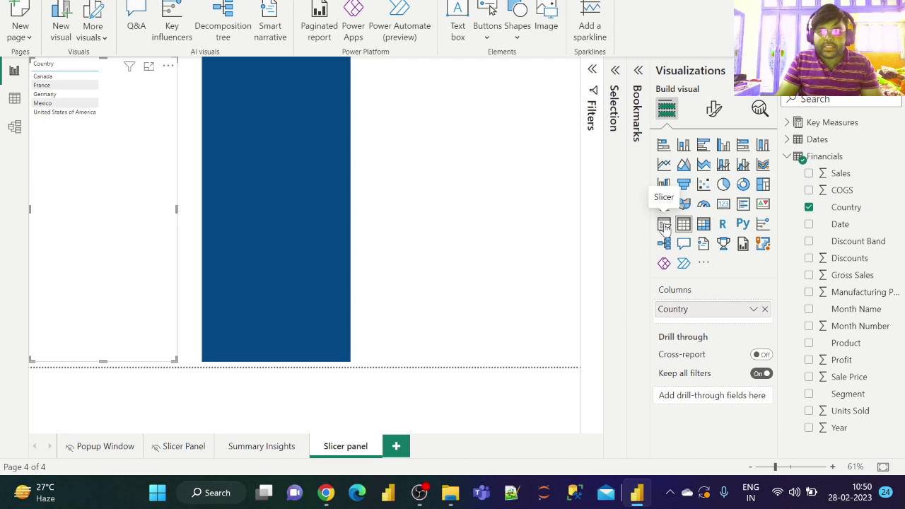
pyautogui.click(664, 224)
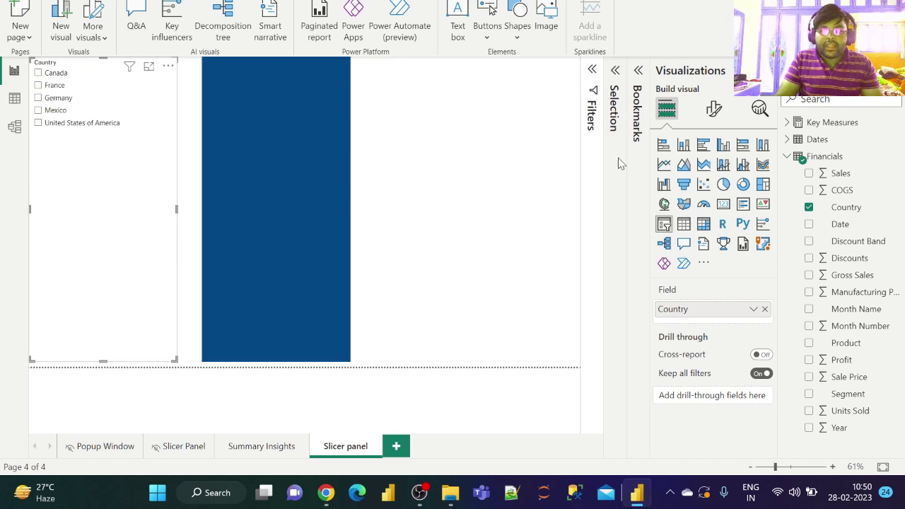
# - Set the Country slicer's style to Dropdown and move it slightly down and right
pyautogui.click(711, 113)
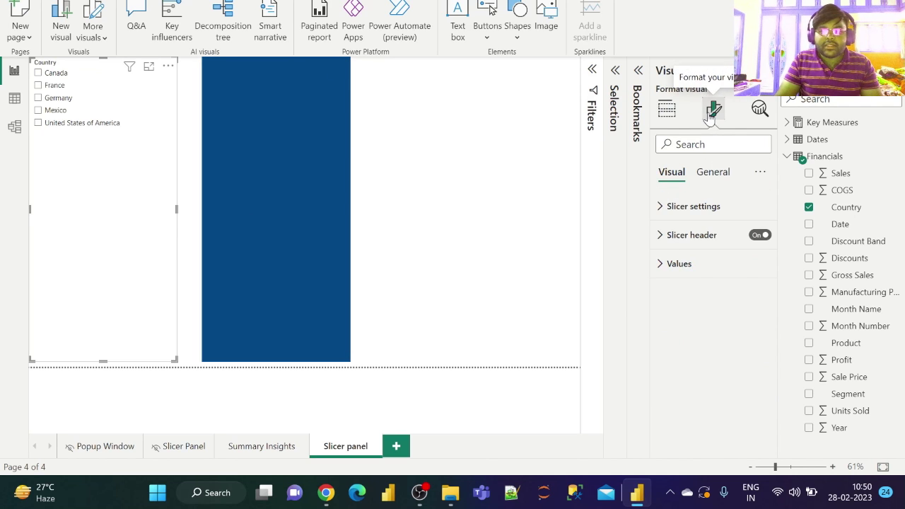
pyautogui.click(688, 206)
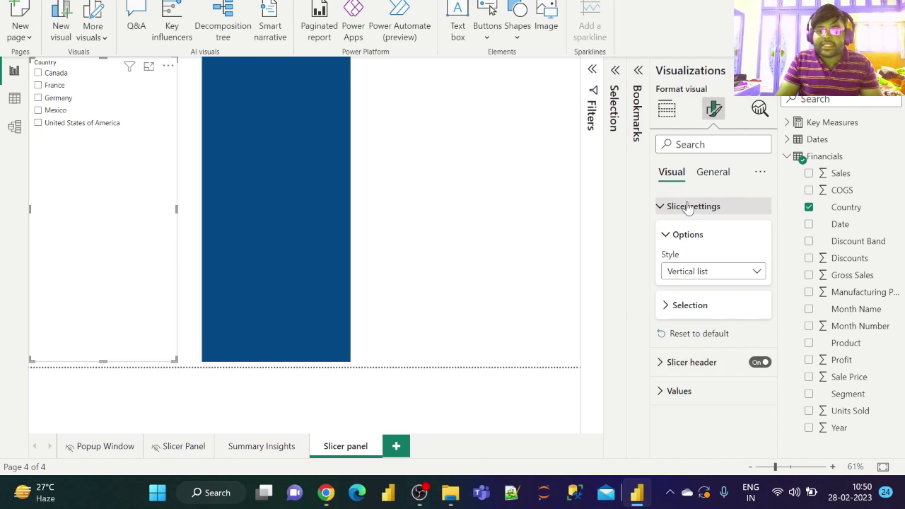
pyautogui.click(701, 274)
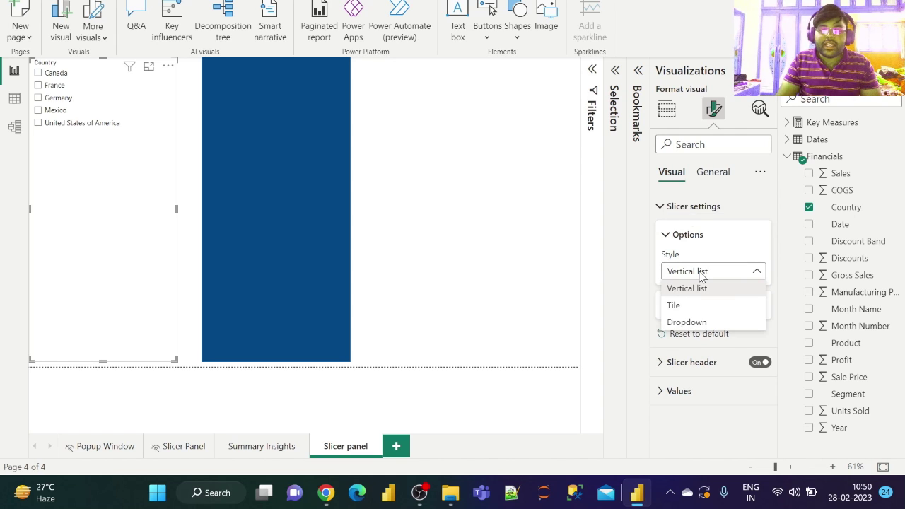
pyautogui.click(697, 324)
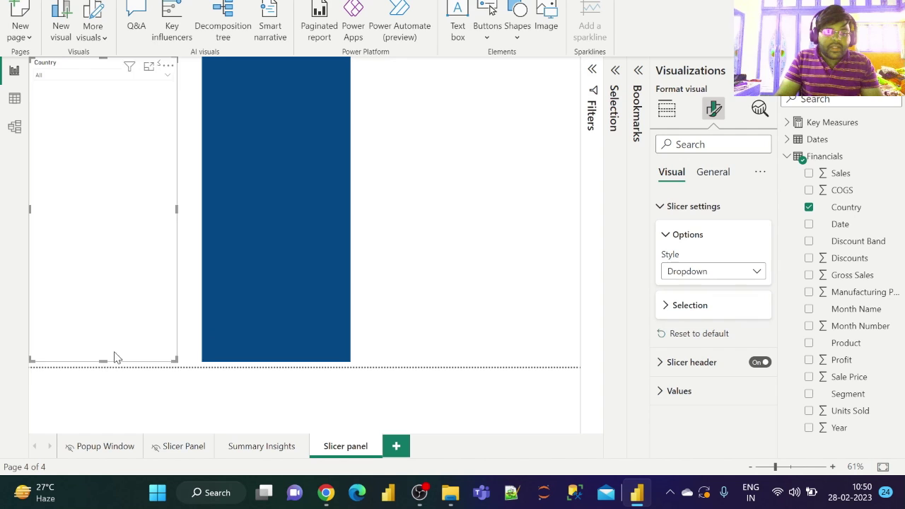
pyautogui.click(93, 94)
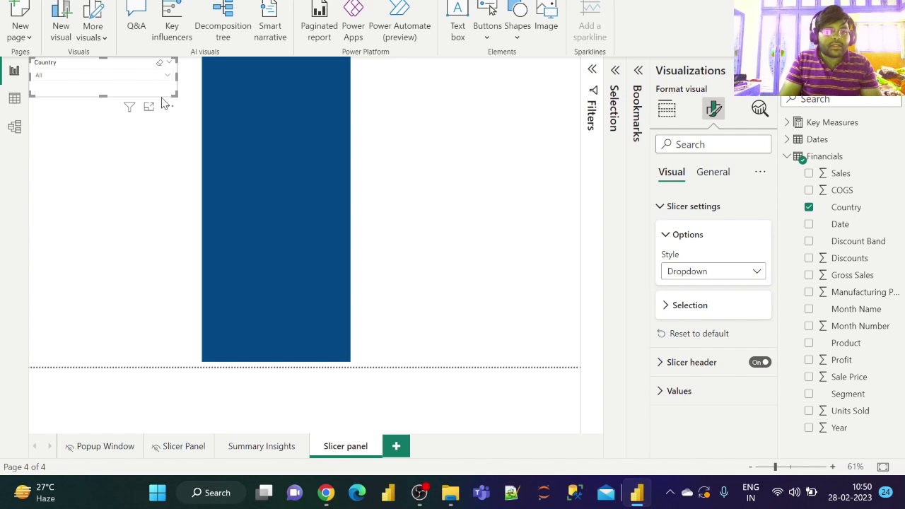
pyautogui.moveTo(170, 107); pyautogui.dragTo(182, 158)
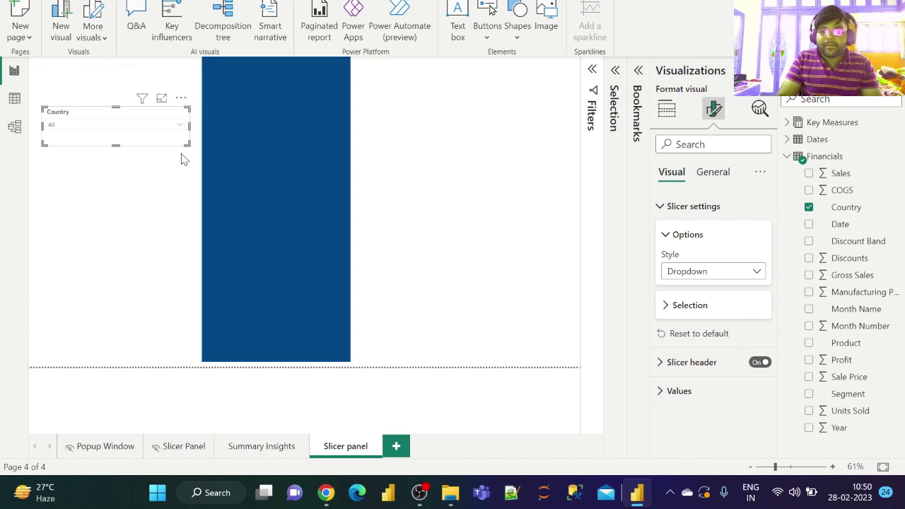
# - Give the Country slicer a light blue background and set it, narrowed, atop the dark blue panel
pyautogui.click(714, 179)
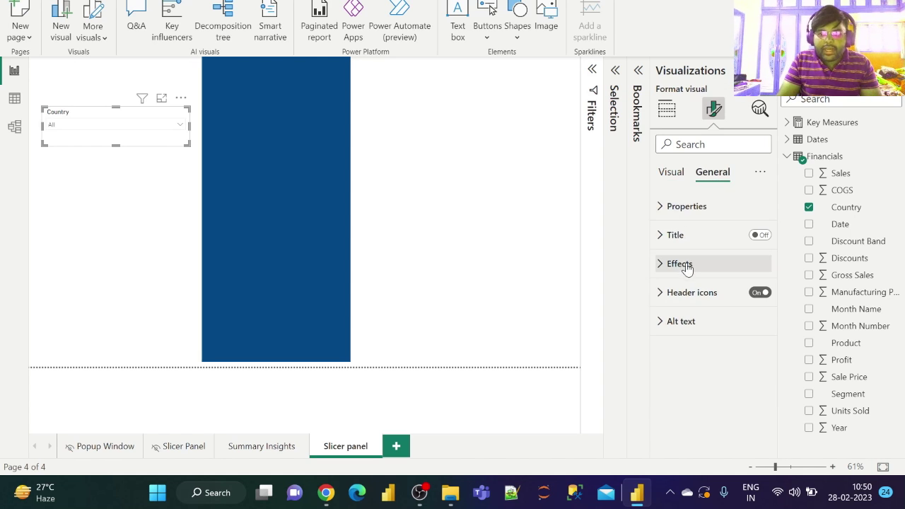
pyautogui.click(680, 264)
pyautogui.scroll(-1, 733, 343)
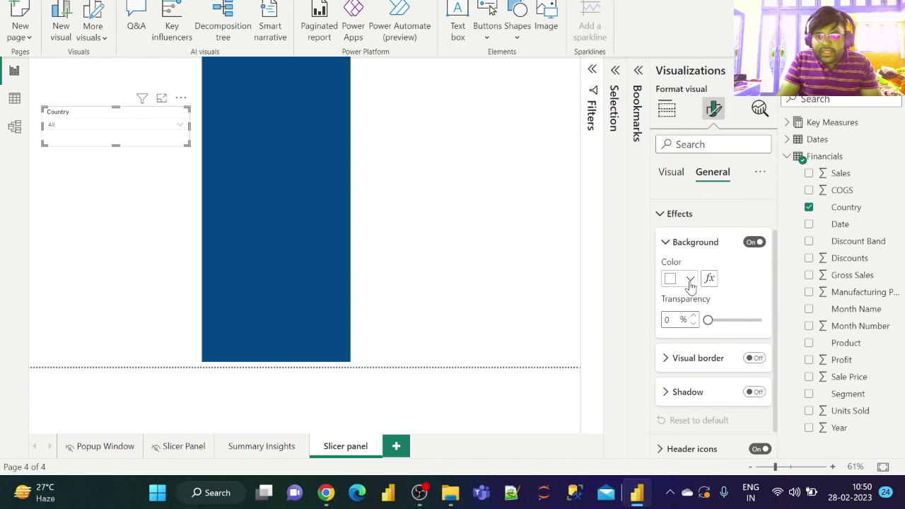
pyautogui.click(690, 280)
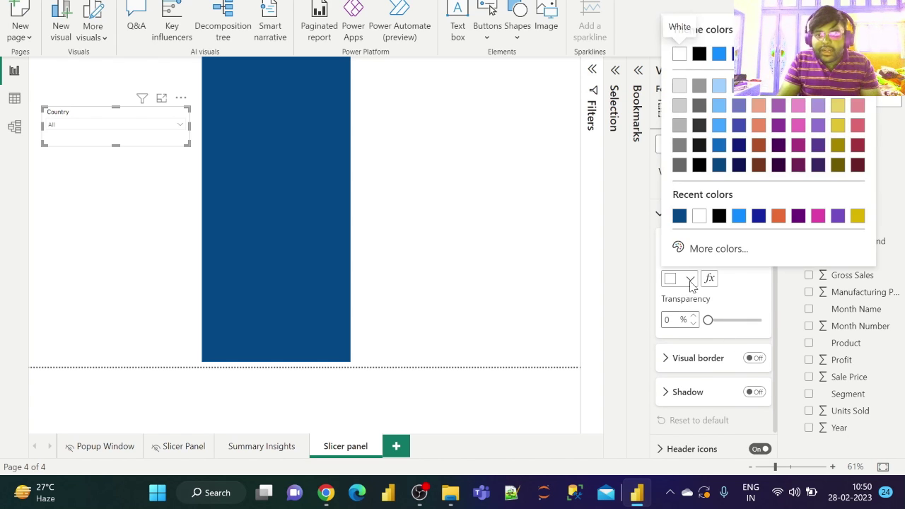
pyautogui.click(719, 126)
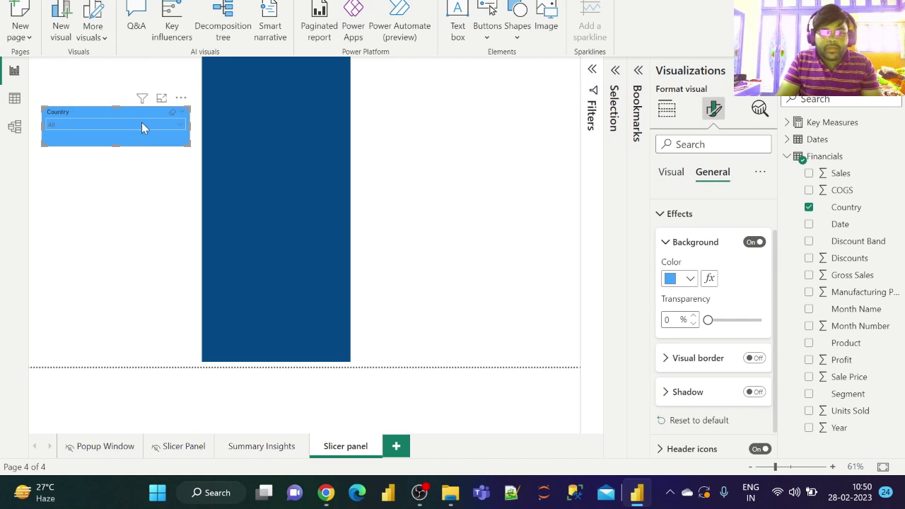
pyautogui.moveTo(181, 99); pyautogui.dragTo(335, 99)
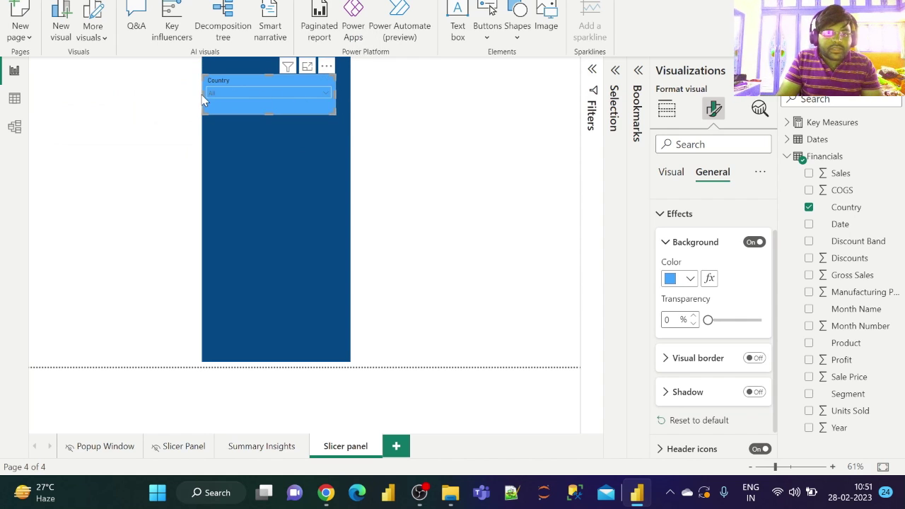
pyautogui.moveTo(205, 95); pyautogui.dragTo(210, 95)
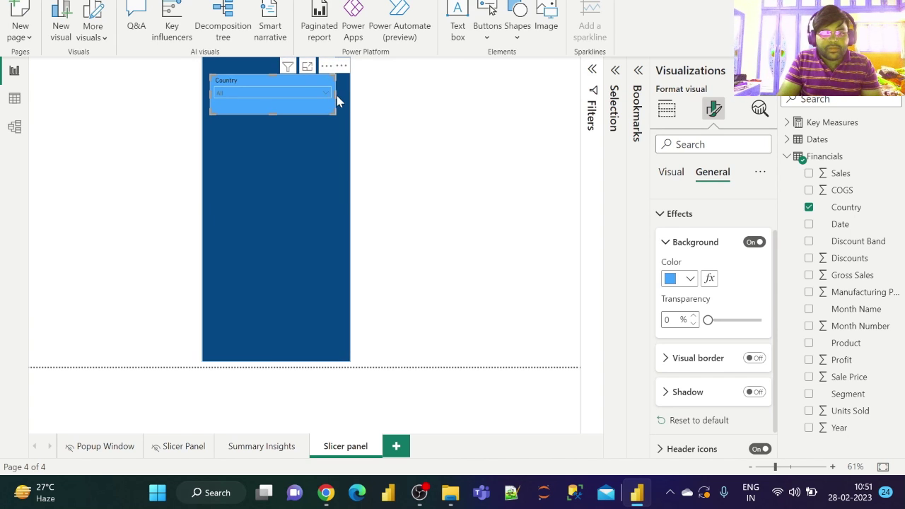
# - Widen the Country slicer slightly to the right
pyautogui.click(337, 101)
pyautogui.click(374, 107)
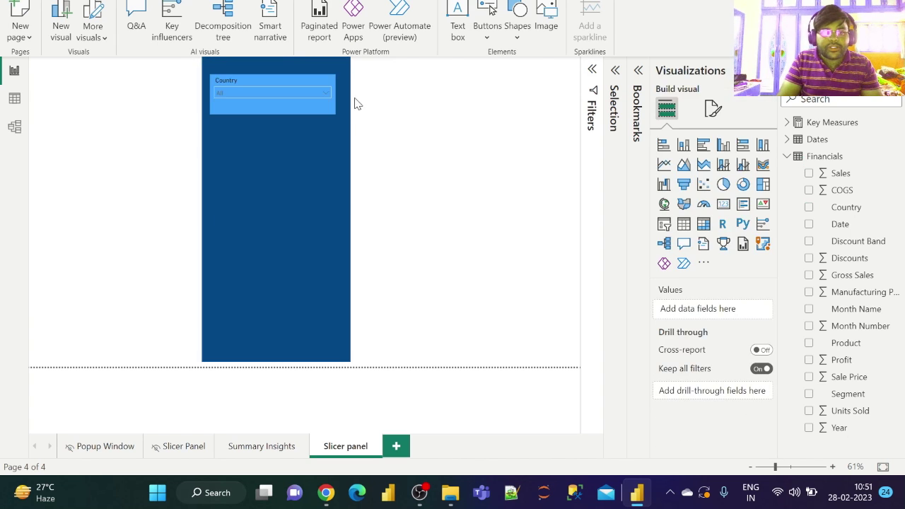
pyautogui.click(286, 84)
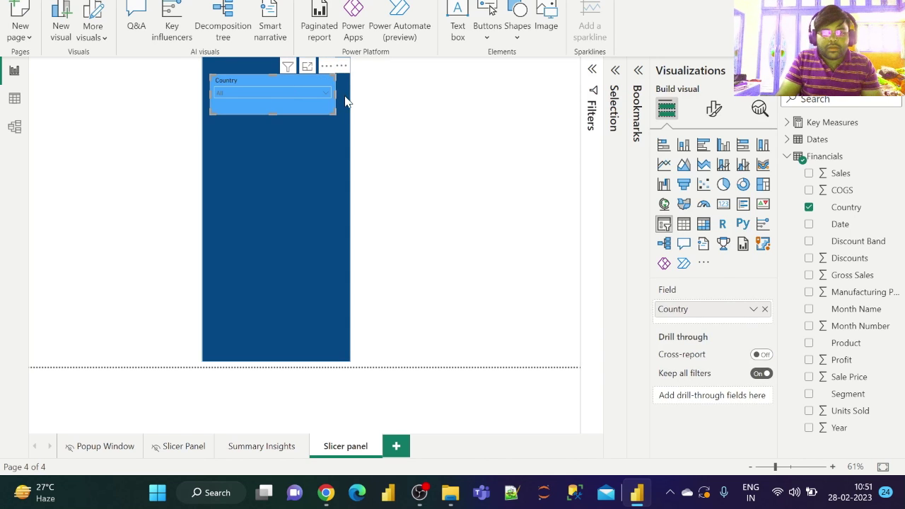
pyautogui.moveTo(334, 94); pyautogui.dragTo(341, 100)
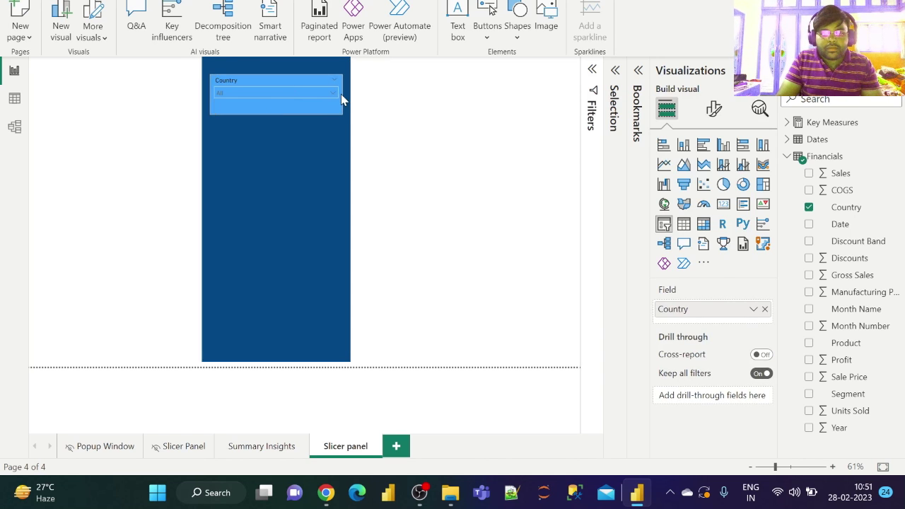
# - Style the slicer header text as Segoe UI Semibold, size 14, bold and white
pyautogui.click(714, 111)
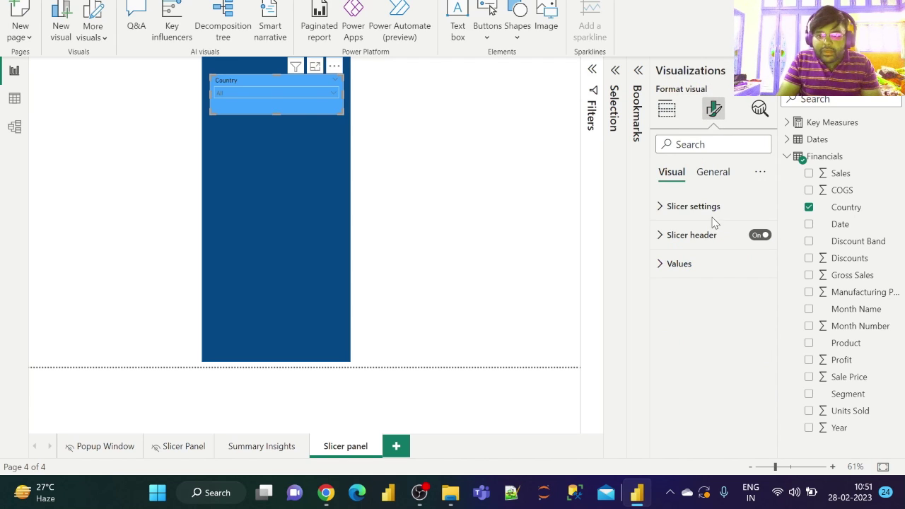
pyautogui.click(711, 209)
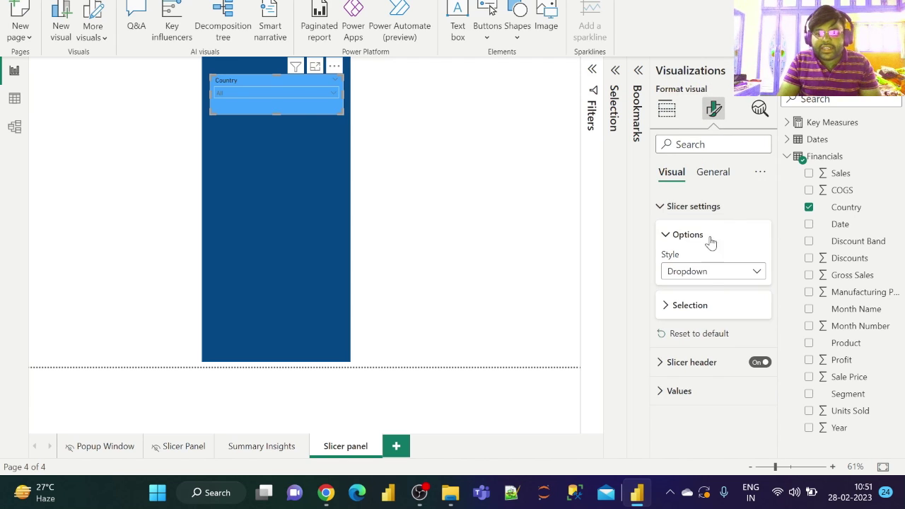
pyautogui.click(702, 363)
pyautogui.scroll(-3, 702, 365)
pyautogui.scroll(-1, 702, 364)
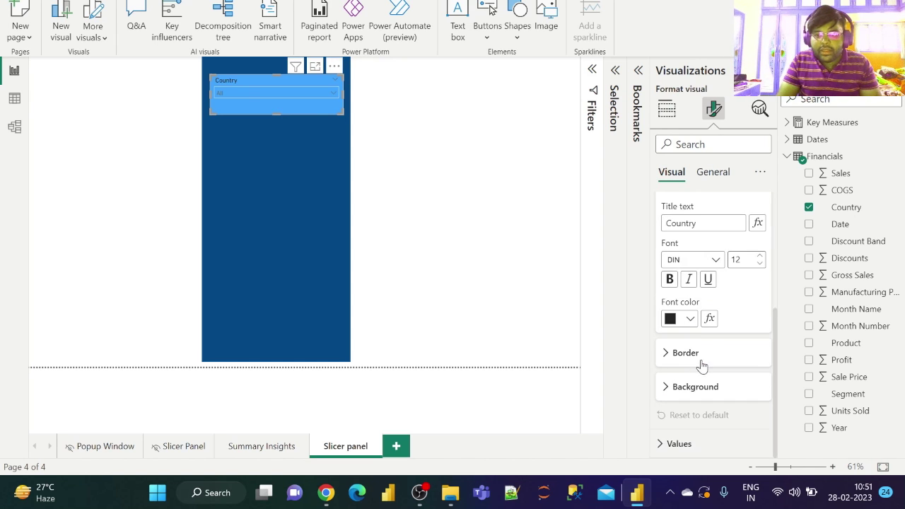
pyautogui.click(702, 264)
pyautogui.scroll(-3, 717, 184)
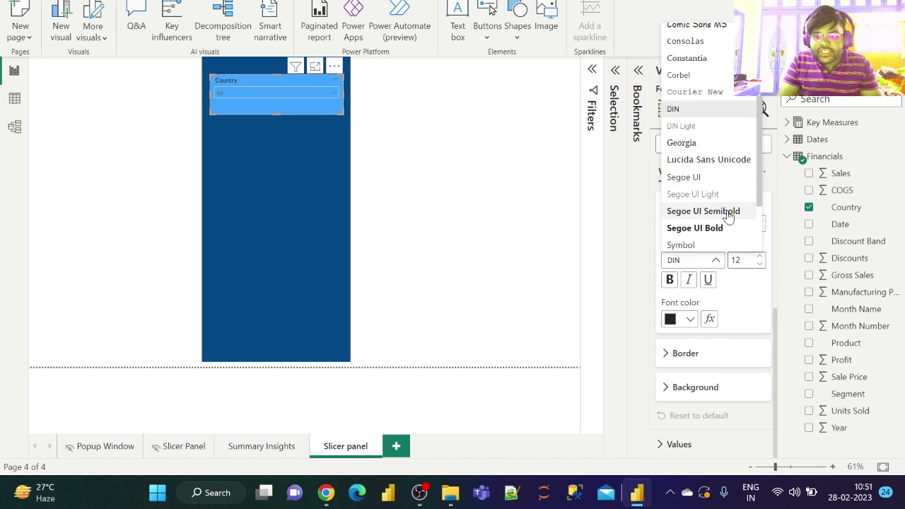
pyautogui.click(728, 211)
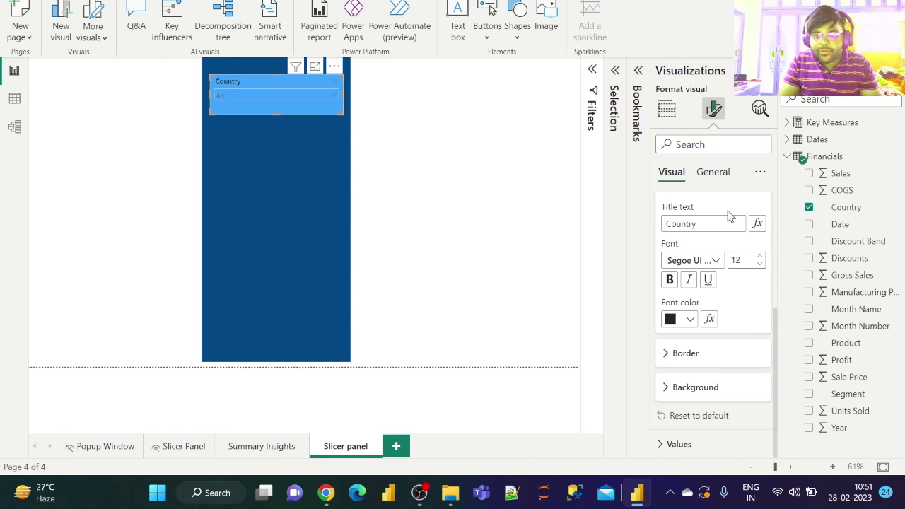
pyautogui.click(760, 261)
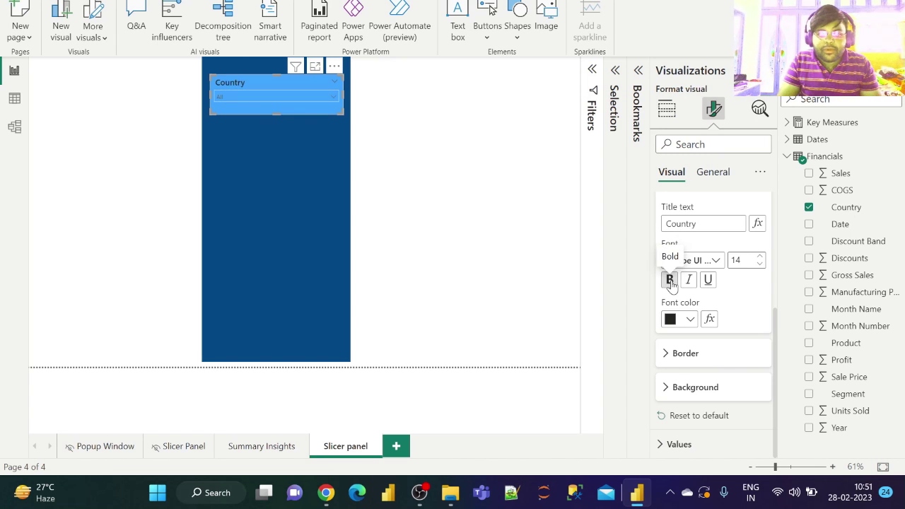
pyautogui.click(690, 319)
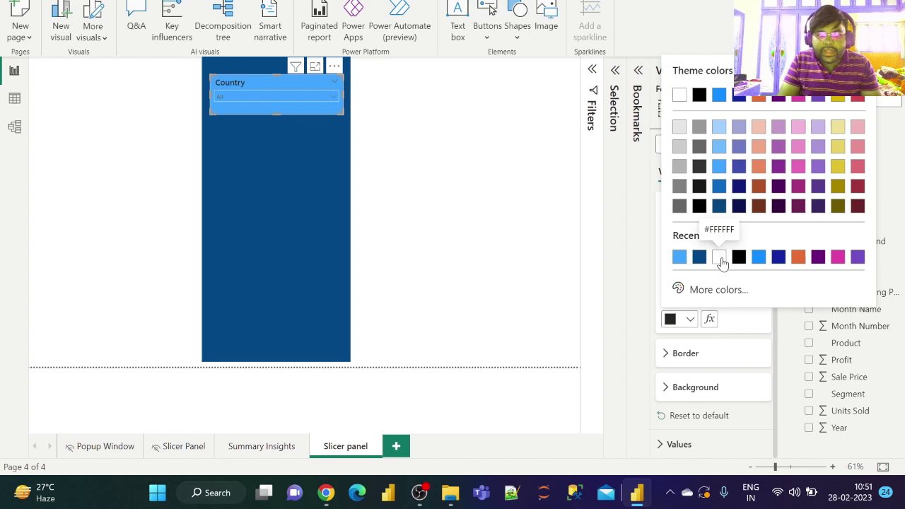
pyautogui.click(719, 258)
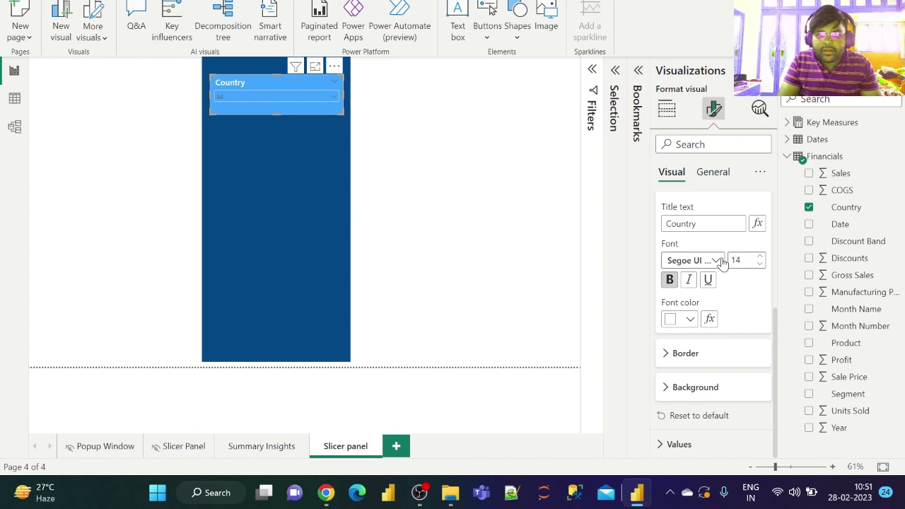
pyautogui.click(714, 173)
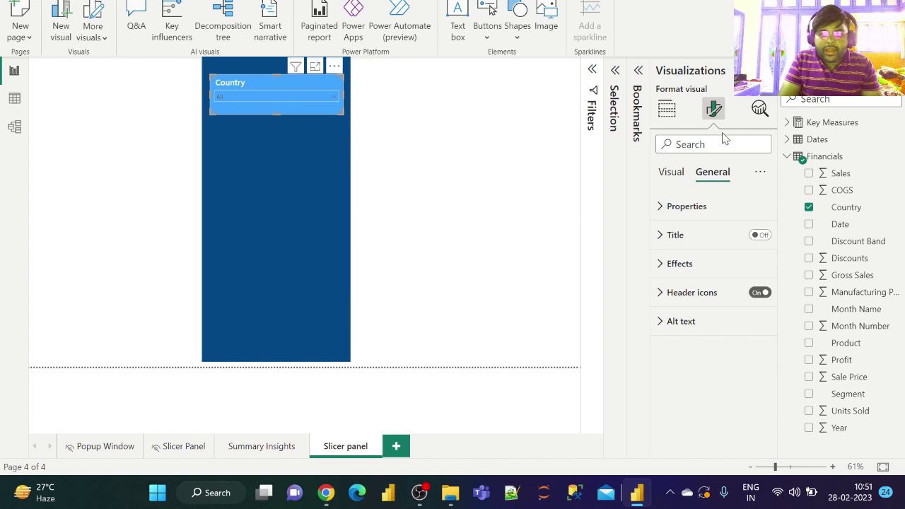
pyautogui.click(666, 108)
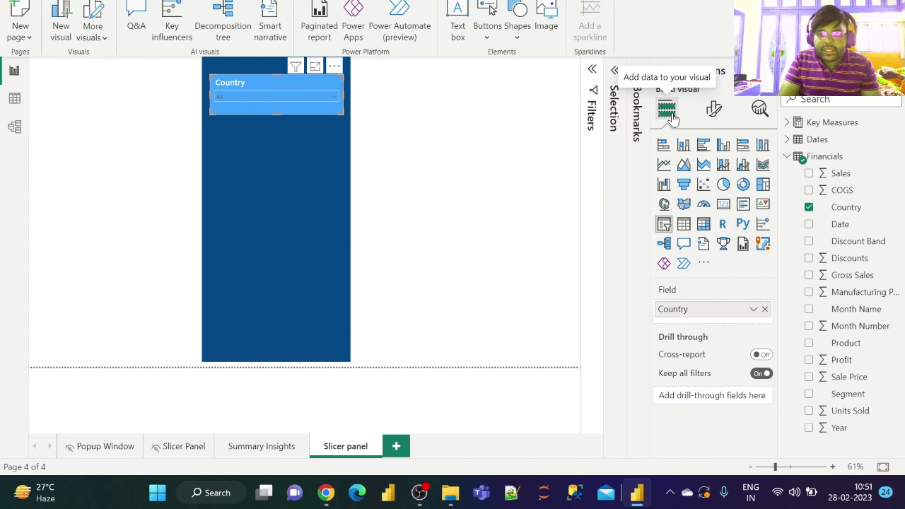
# - Set the Country slicer's value box background to White
pyautogui.click(715, 110)
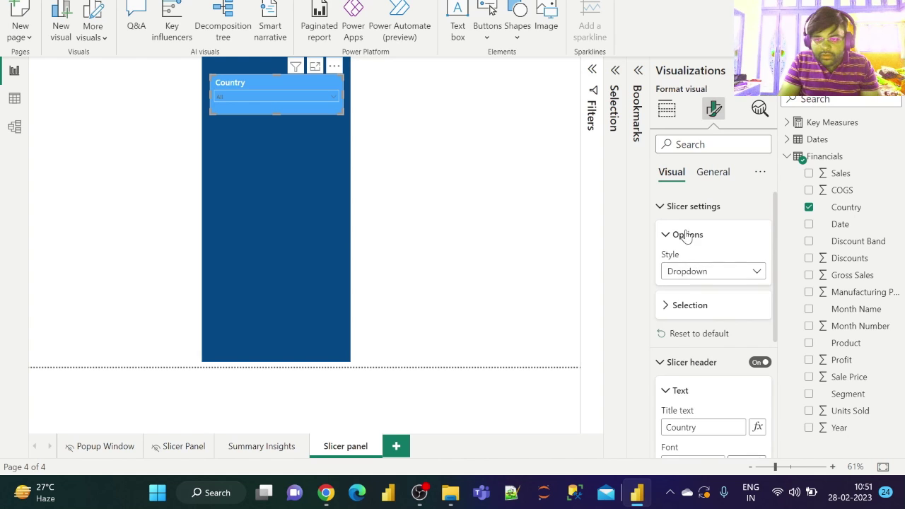
pyautogui.scroll(-5, 694, 239)
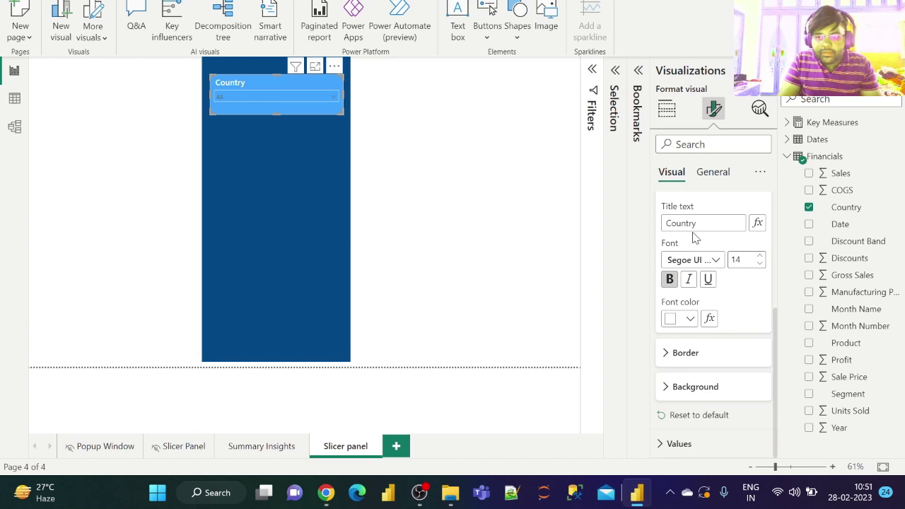
pyautogui.scroll(4, 694, 239)
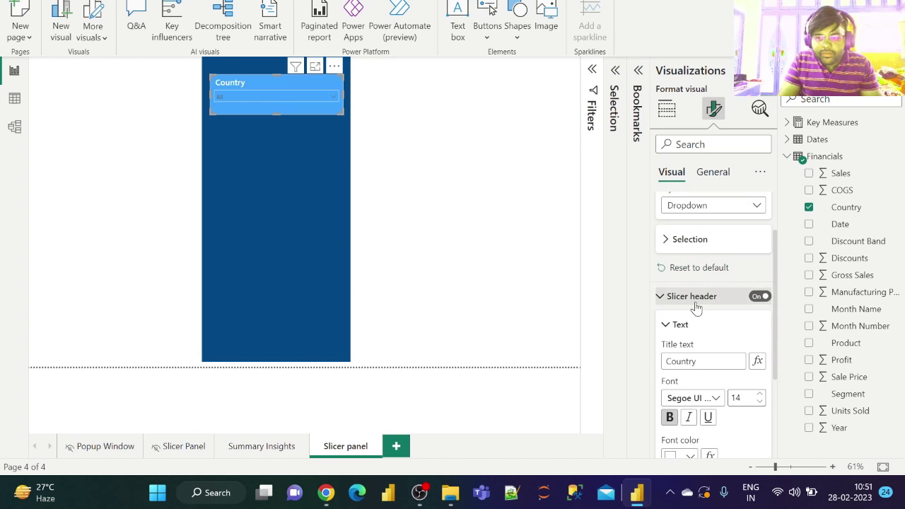
pyautogui.click(697, 304)
pyautogui.click(700, 312)
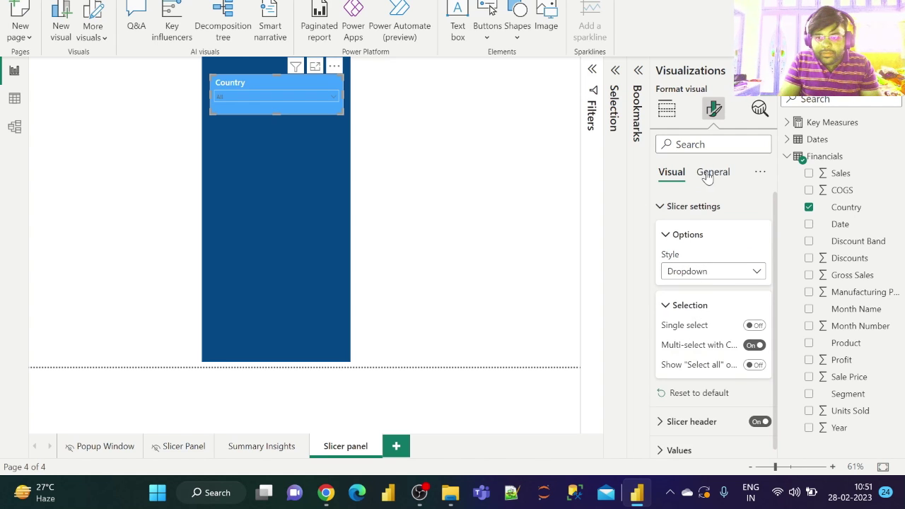
pyautogui.scroll(-1, 696, 393)
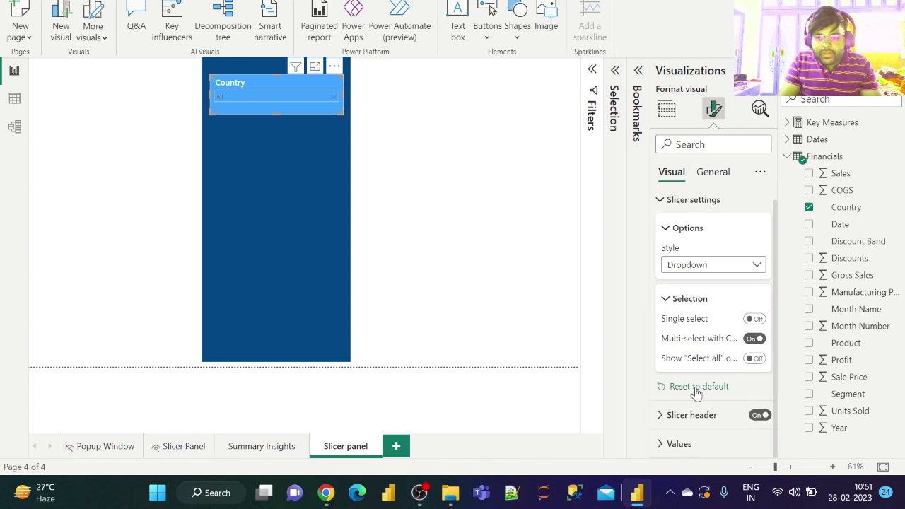
pyautogui.click(691, 448)
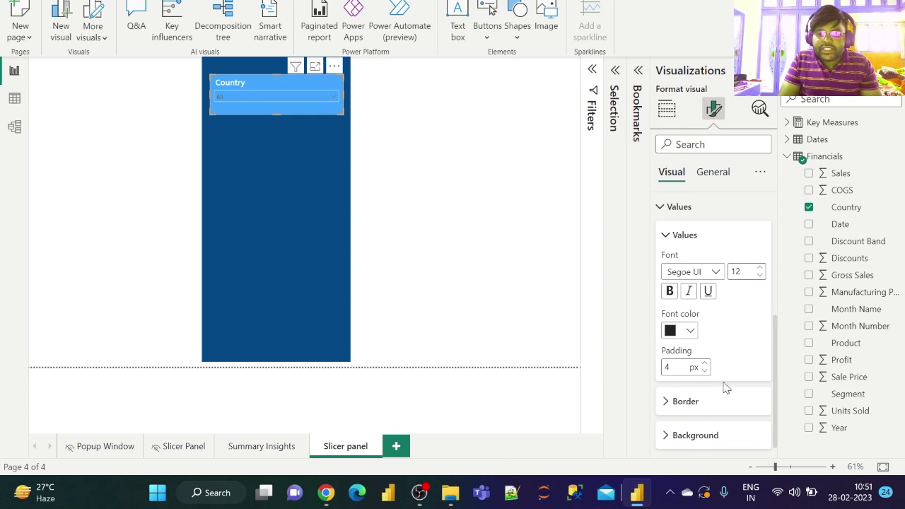
pyautogui.click(693, 436)
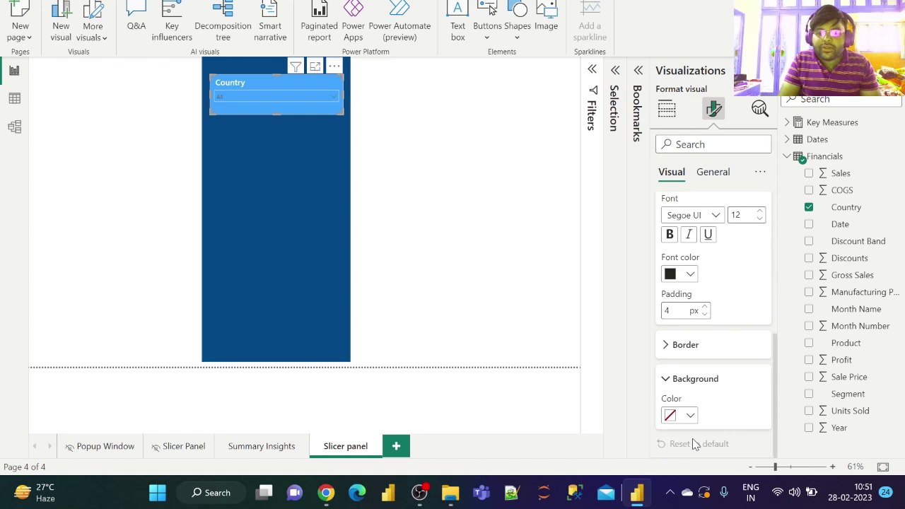
pyautogui.click(691, 418)
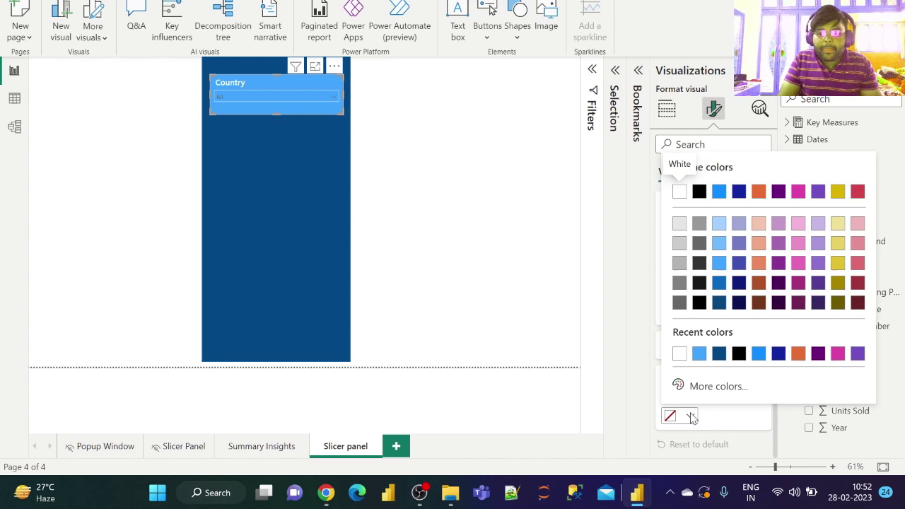
pyautogui.click(678, 357)
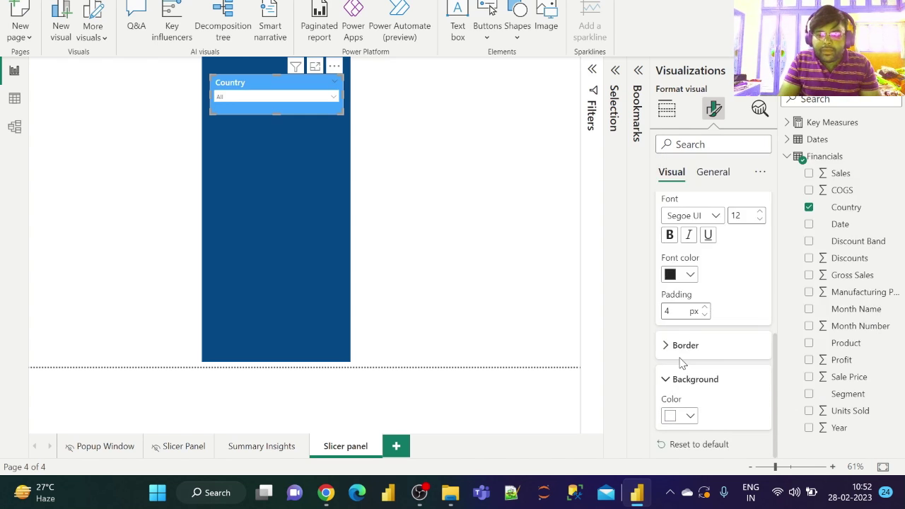
# - Make the slicer's value text dark navy and test the country dropdown list
pyautogui.click(691, 275)
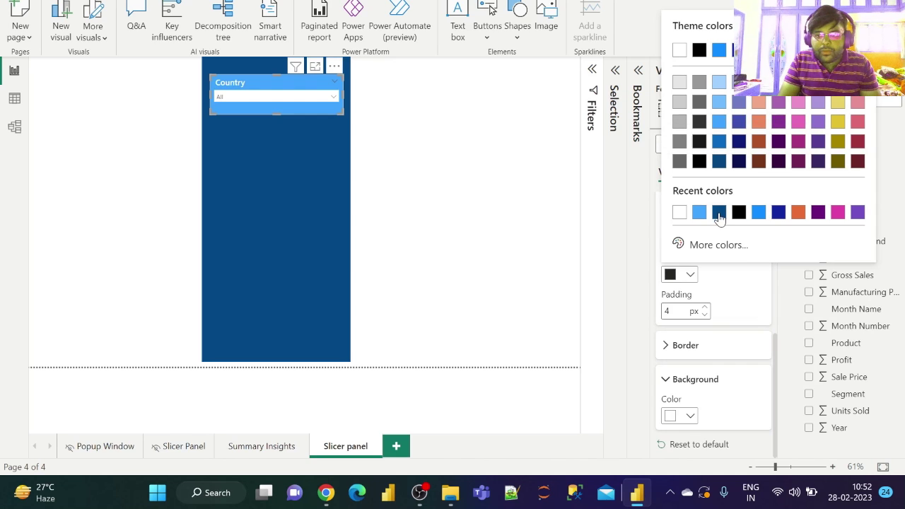
pyautogui.click(738, 142)
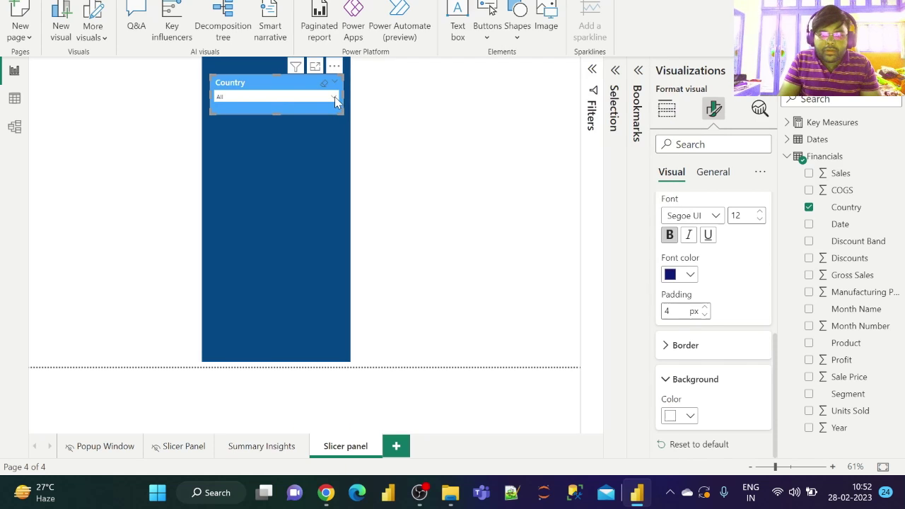
pyautogui.click(333, 96)
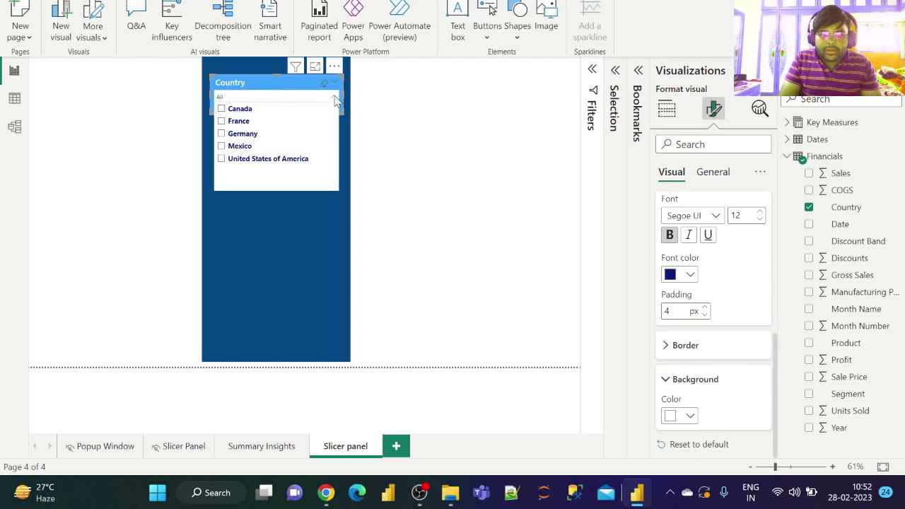
pyautogui.click(335, 101)
# - Copy-paste the Country slicer, move the copy below it, and swap its field to Segment
pyautogui.click(427, 119)
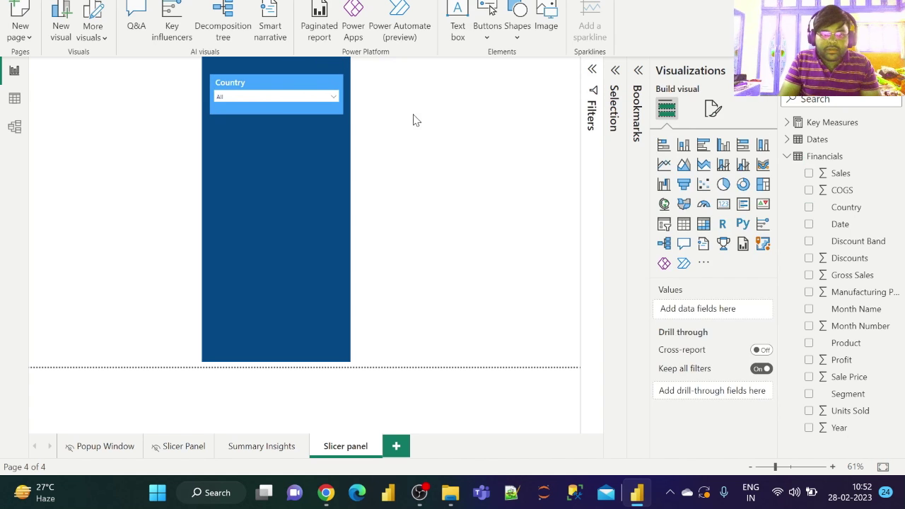
pyautogui.click(289, 86)
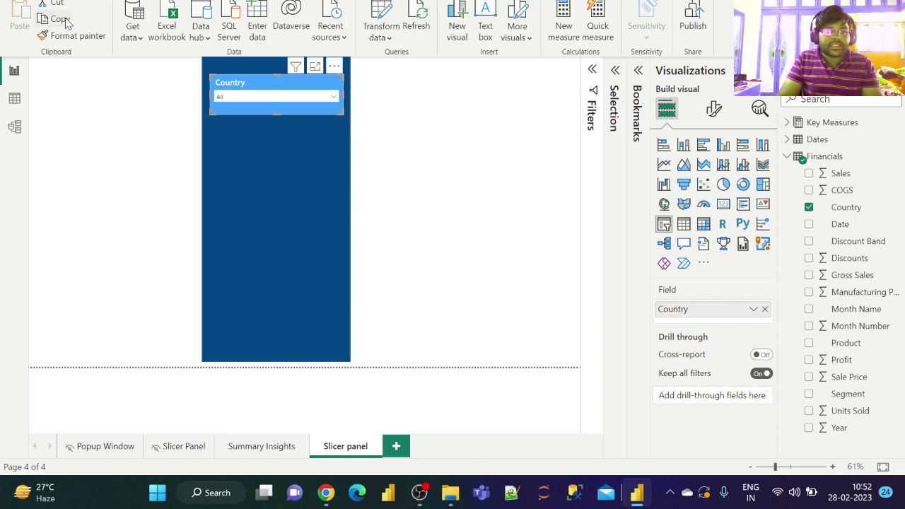
pyautogui.click(64, 21)
pyautogui.click(21, 14)
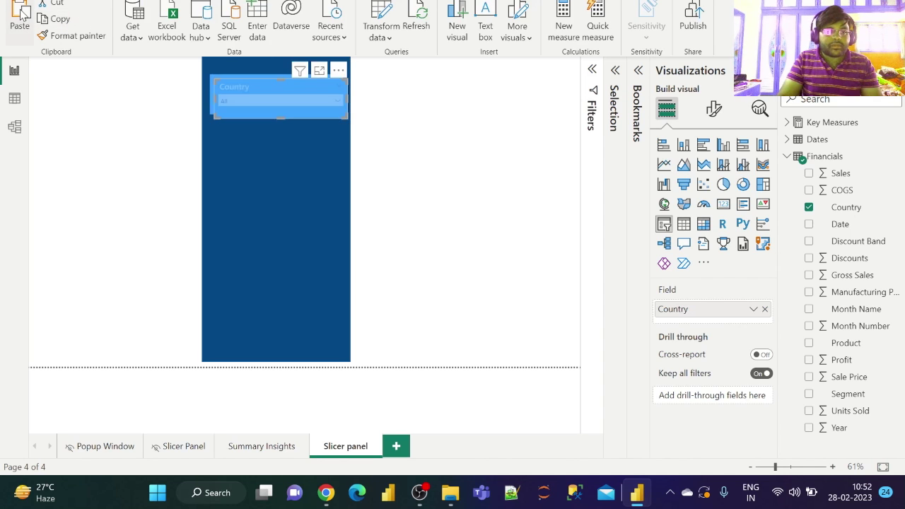
pyautogui.moveTo(339, 90); pyautogui.dragTo(337, 121)
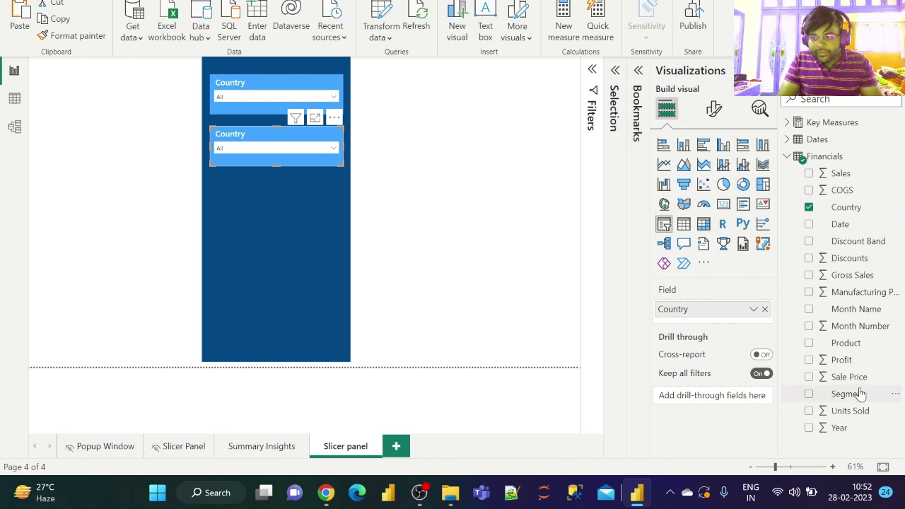
pyautogui.moveTo(857, 394); pyautogui.dragTo(699, 314)
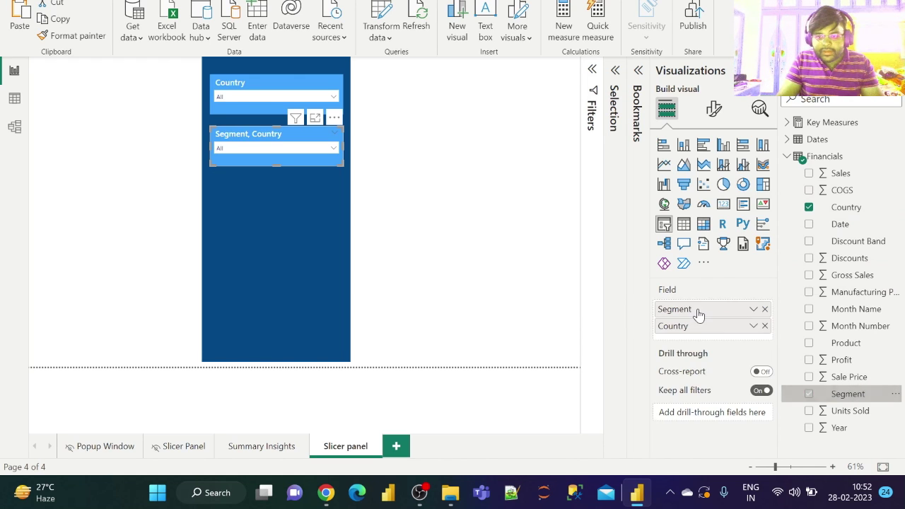
pyautogui.click(764, 327)
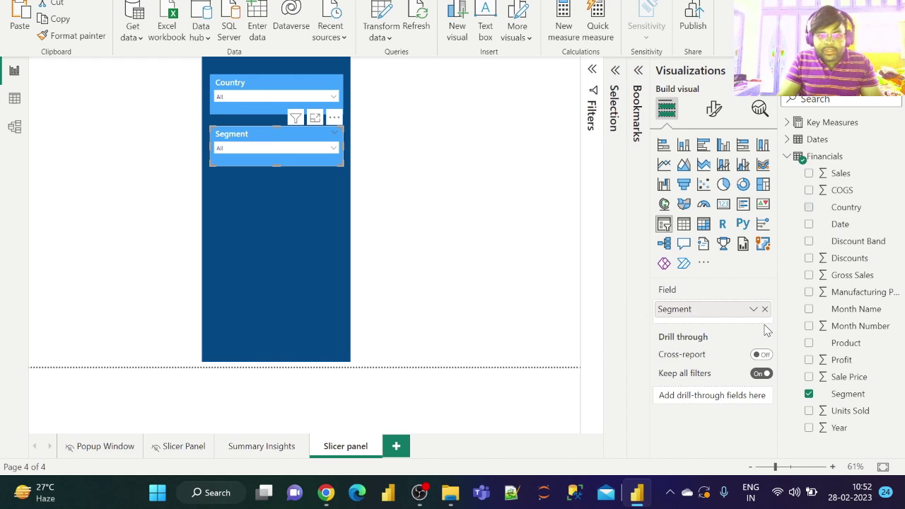
# - Duplicate the Segment slicer below it and switch the copy's field to Discount Band
pyautogui.click(57, 20)
pyautogui.click(22, 22)
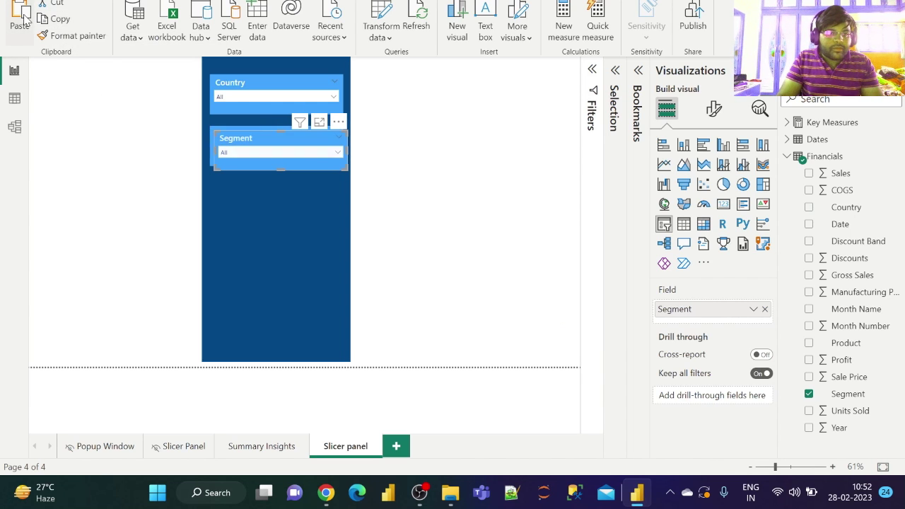
pyautogui.moveTo(340, 132); pyautogui.dragTo(336, 183)
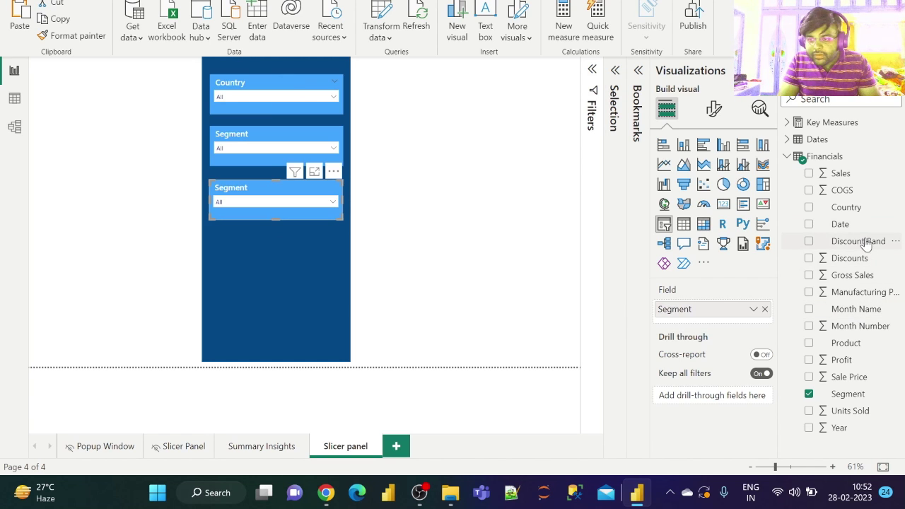
pyautogui.moveTo(866, 244); pyautogui.dragTo(703, 309)
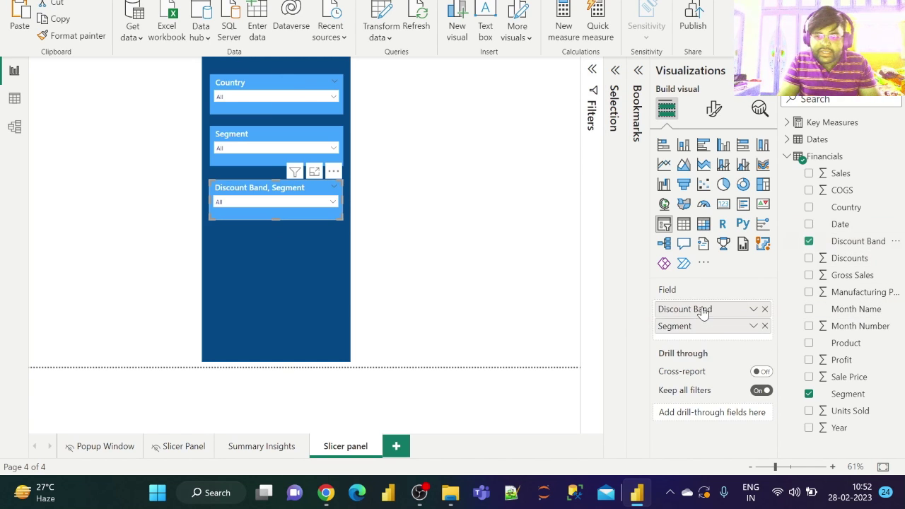
pyautogui.click(765, 326)
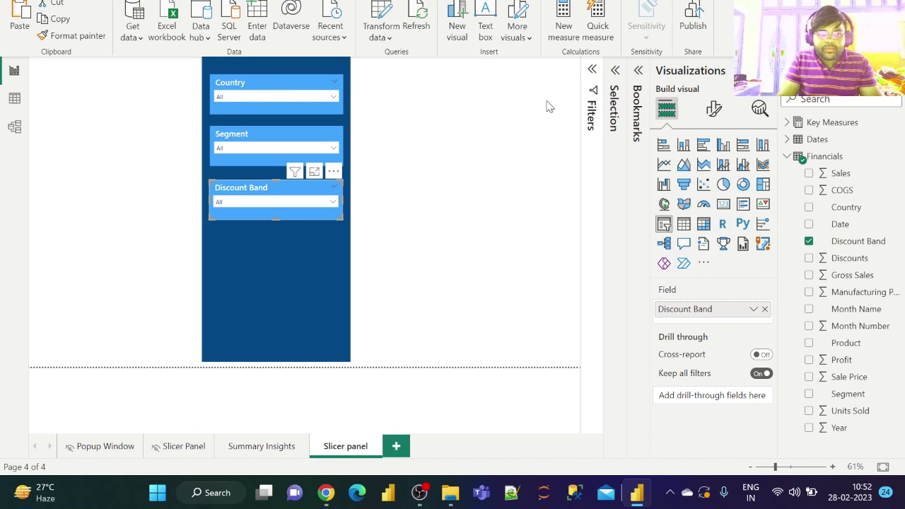
# - Duplicate the Discount Band slicer below it and switch the copy's field to Product
pyautogui.click(61, 23)
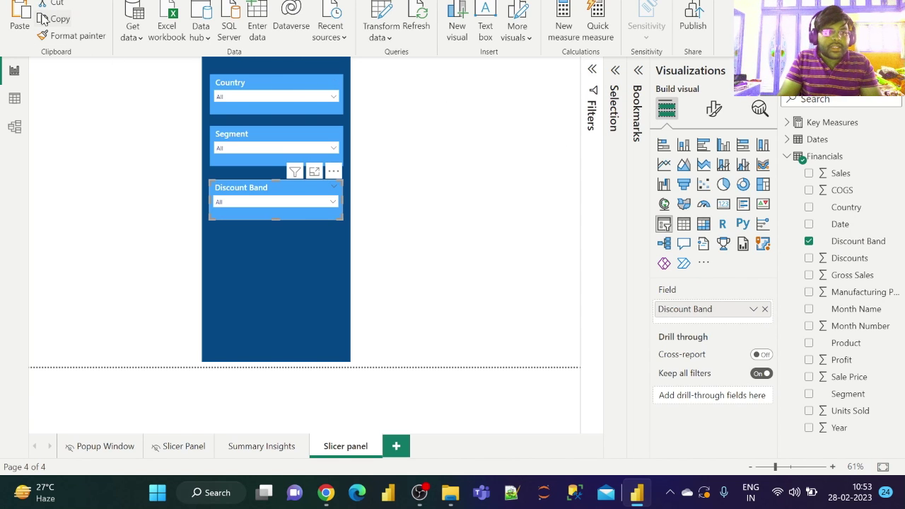
pyautogui.click(21, 15)
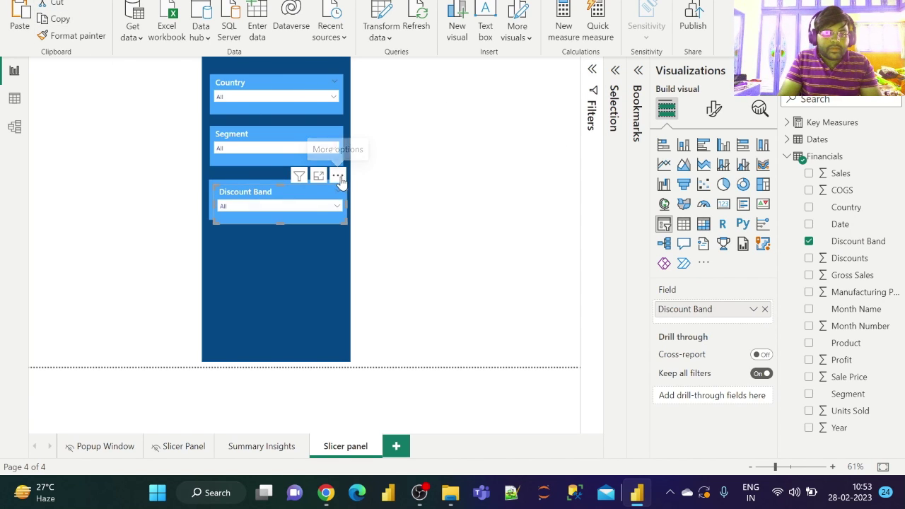
pyautogui.moveTo(339, 179); pyautogui.dragTo(336, 235)
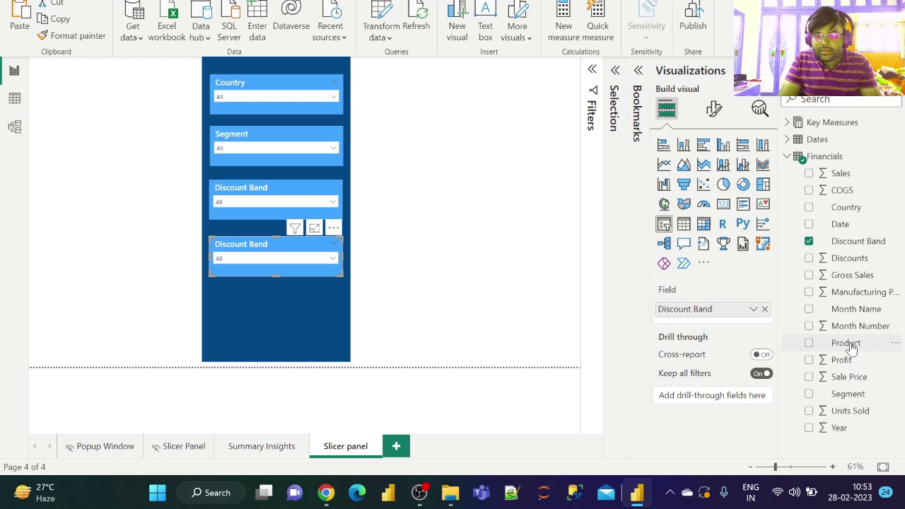
pyautogui.moveTo(850, 346); pyautogui.dragTo(686, 319)
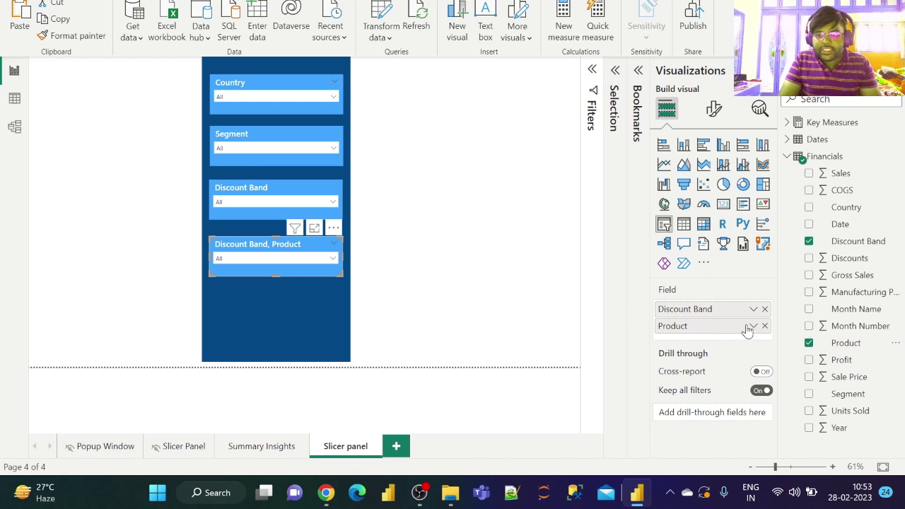
pyautogui.click(764, 311)
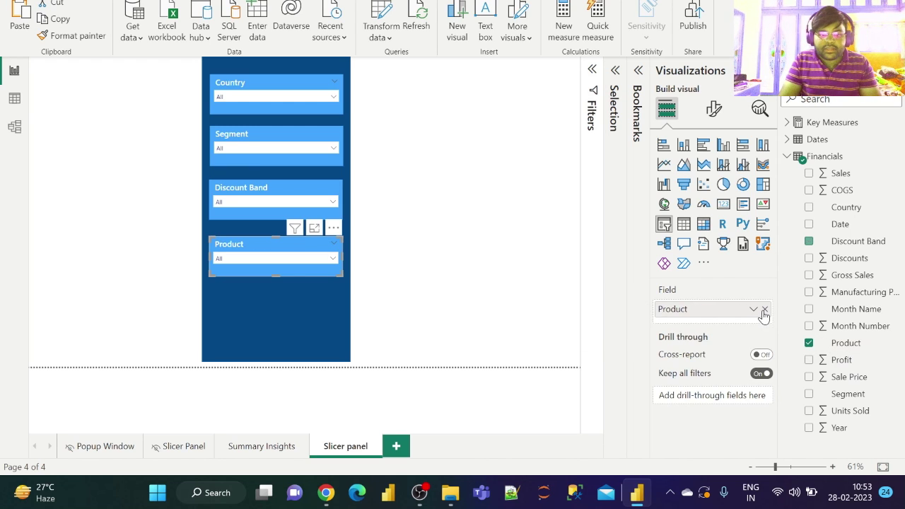
# - Paste another copy of the Product slicer and place it at the bottom of the panel
pyautogui.click(60, 20)
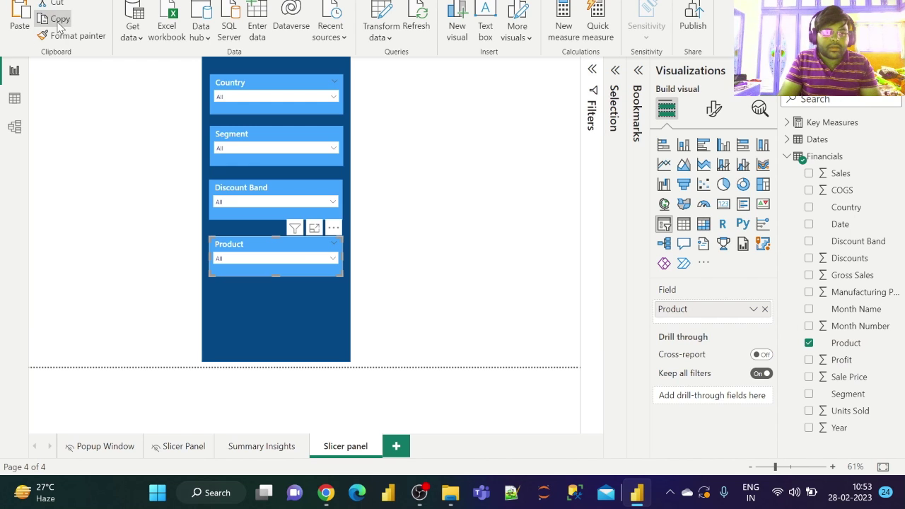
pyautogui.click(20, 20)
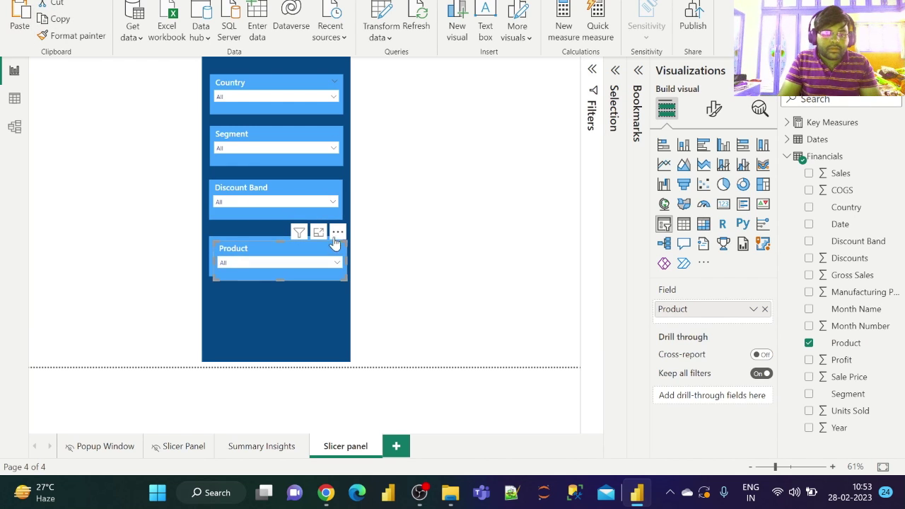
pyautogui.moveTo(338, 236); pyautogui.dragTo(337, 303)
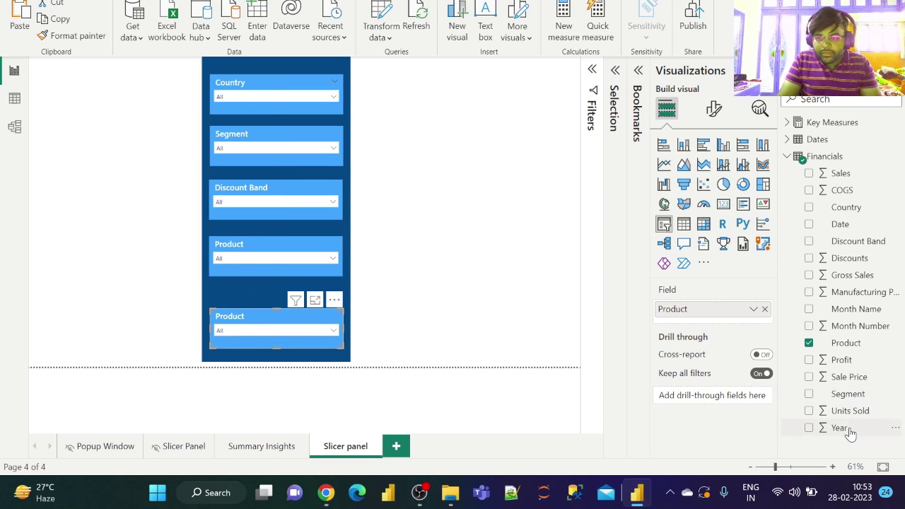
# - Turn the bottom slicer into a Year slicer by adding Year and removing Product
pyautogui.moveTo(851, 432); pyautogui.dragTo(700, 311)
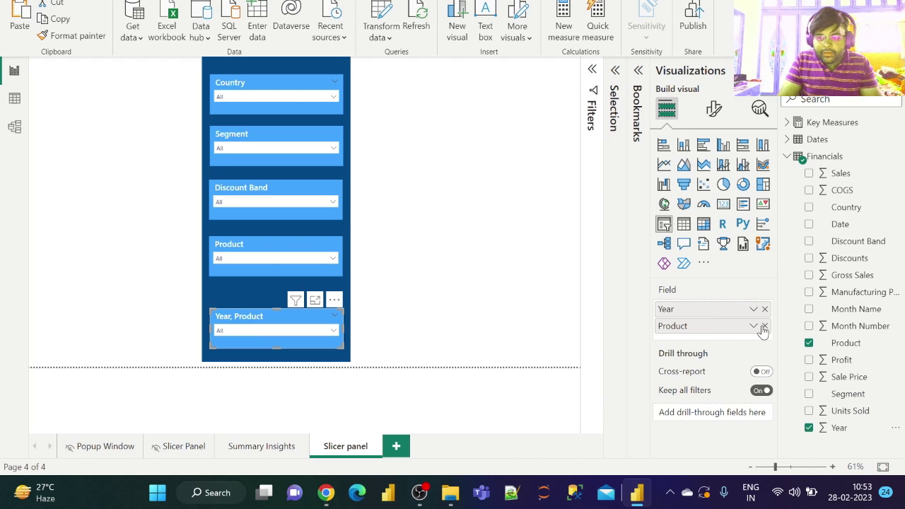
pyautogui.click(764, 326)
pyautogui.click(464, 245)
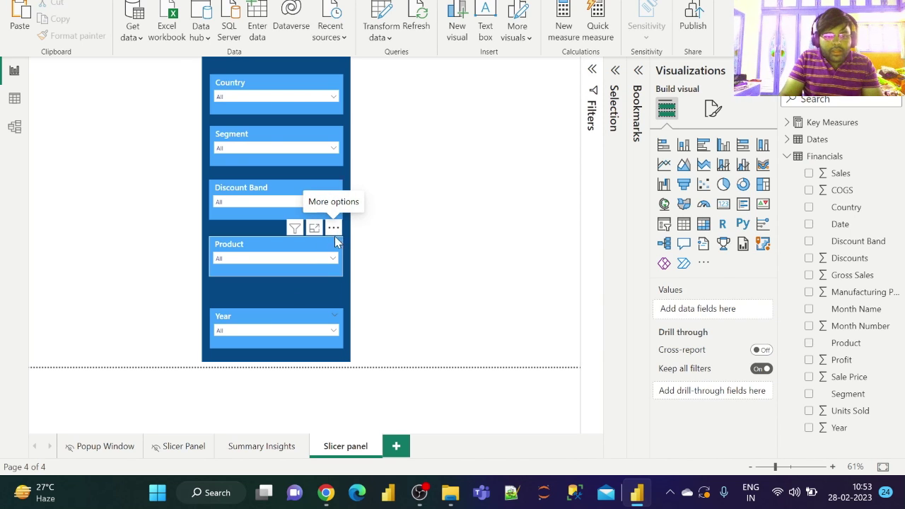
# - Lower the Product, Discount Band, Segment and Country slicers slightly for even spacing
pyautogui.moveTo(335, 238); pyautogui.dragTo(335, 253)
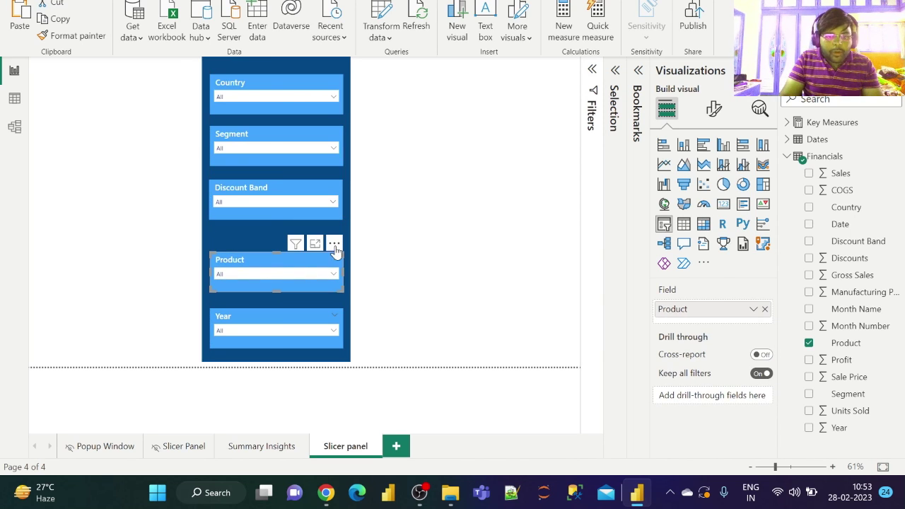
pyautogui.moveTo(335, 178); pyautogui.dragTo(334, 194)
pyautogui.click(335, 131)
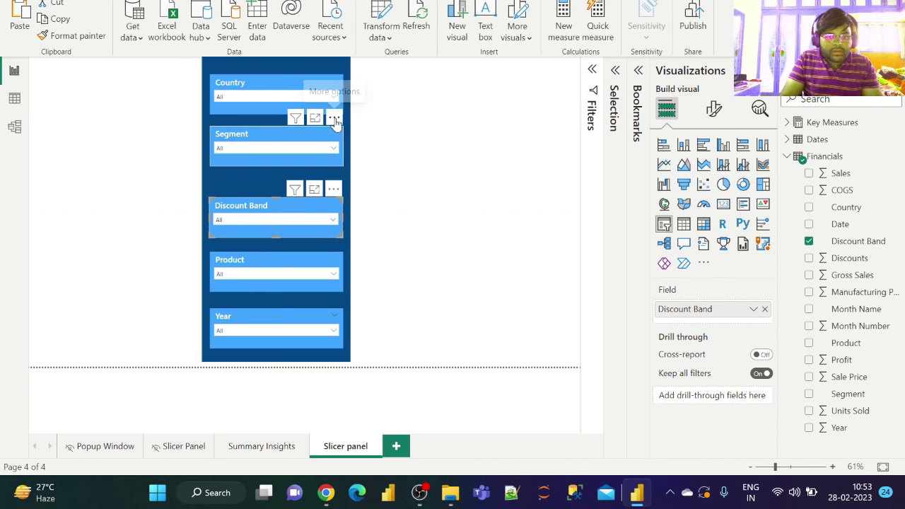
pyautogui.moveTo(336, 124); pyautogui.dragTo(335, 141)
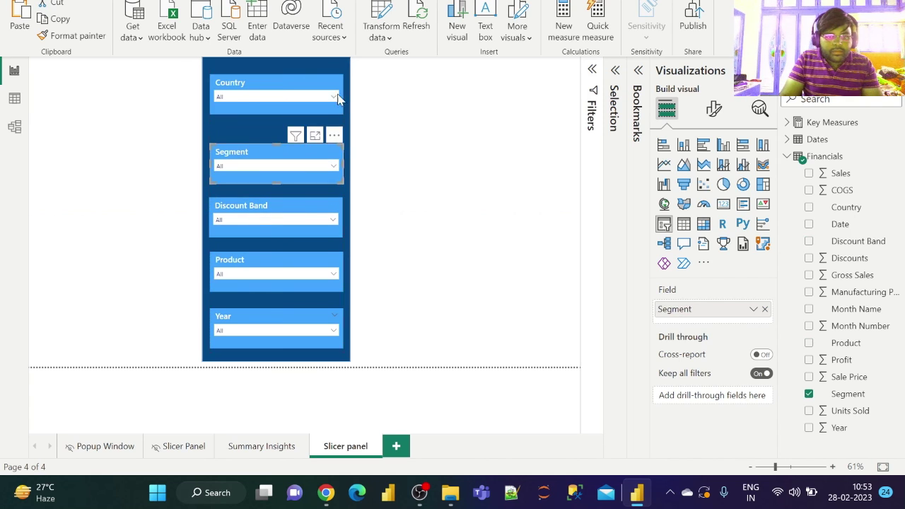
pyautogui.moveTo(335, 69); pyautogui.dragTo(336, 85)
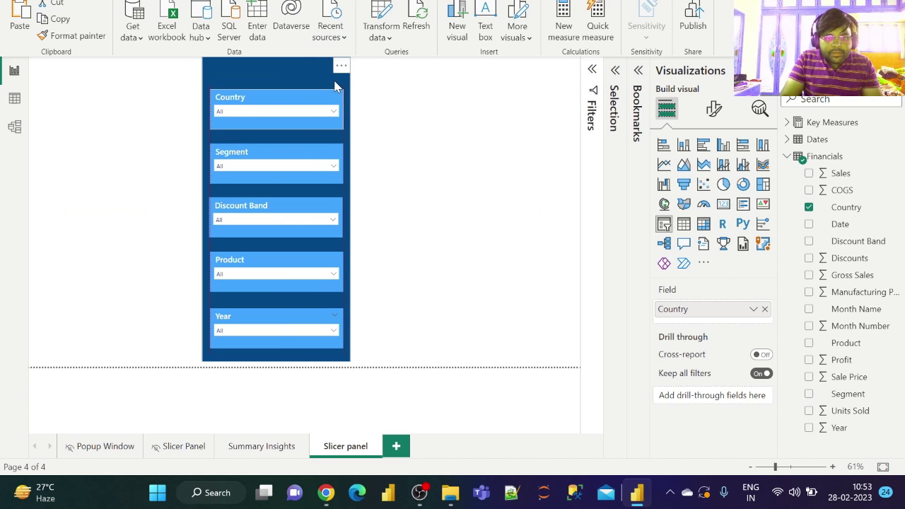
pyautogui.click(417, 128)
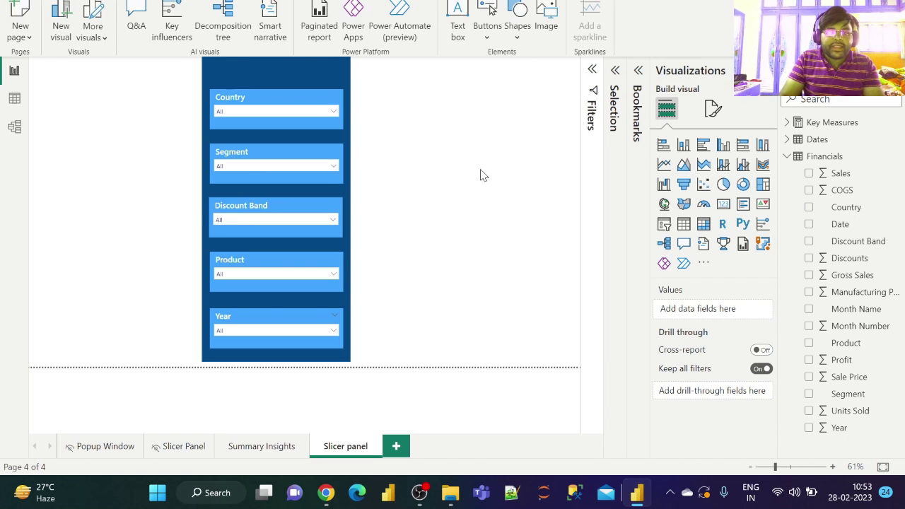
# - Insert the Back_collapse arrow image and shrink it
pyautogui.click(541, 31)
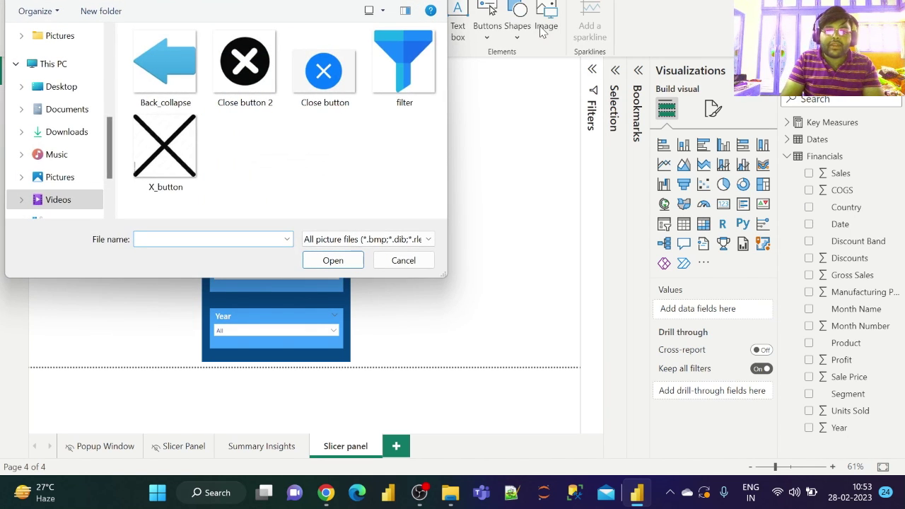
pyautogui.click(174, 78)
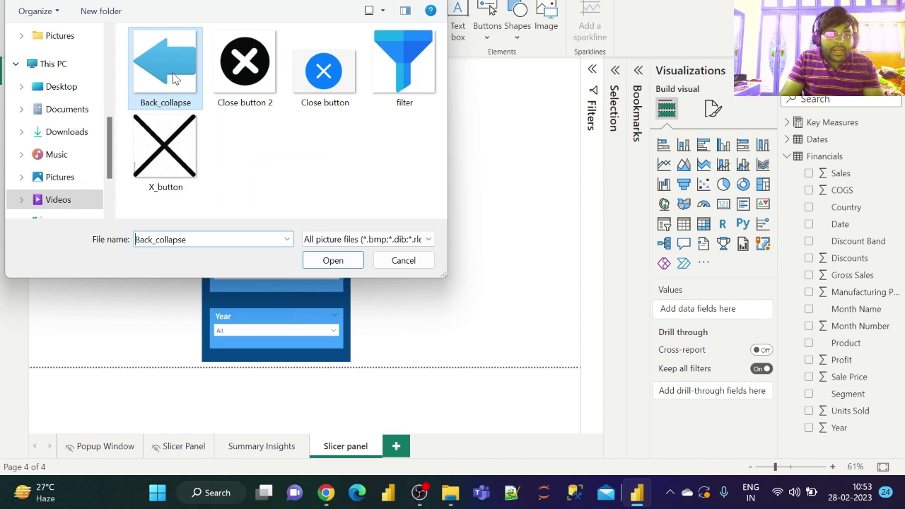
pyautogui.click(327, 261)
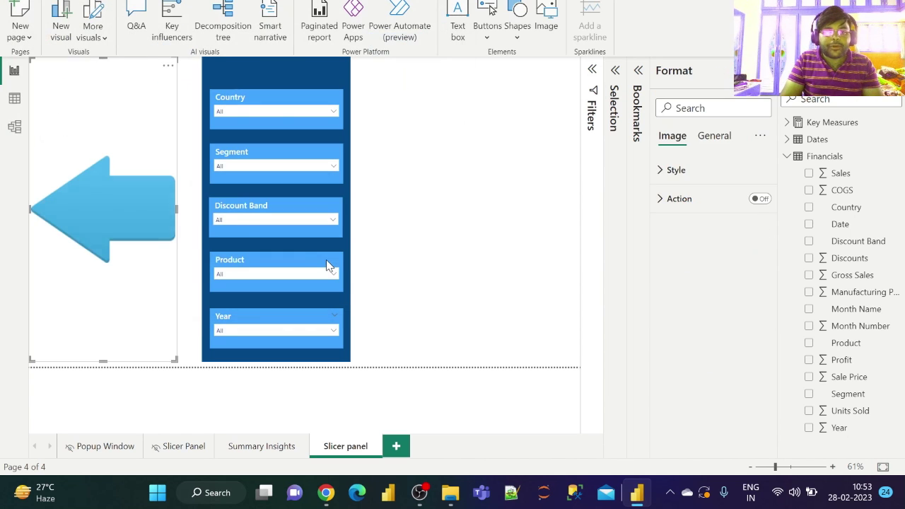
pyautogui.moveTo(173, 361); pyautogui.dragTo(66, 103)
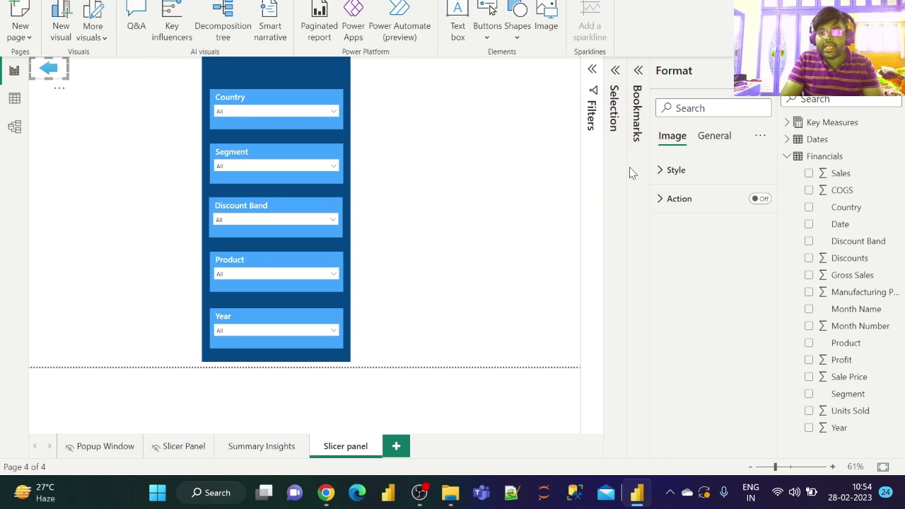
# - Set the arrow image's scaling to Fit and size it at the panel's top-right
pyautogui.click(681, 177)
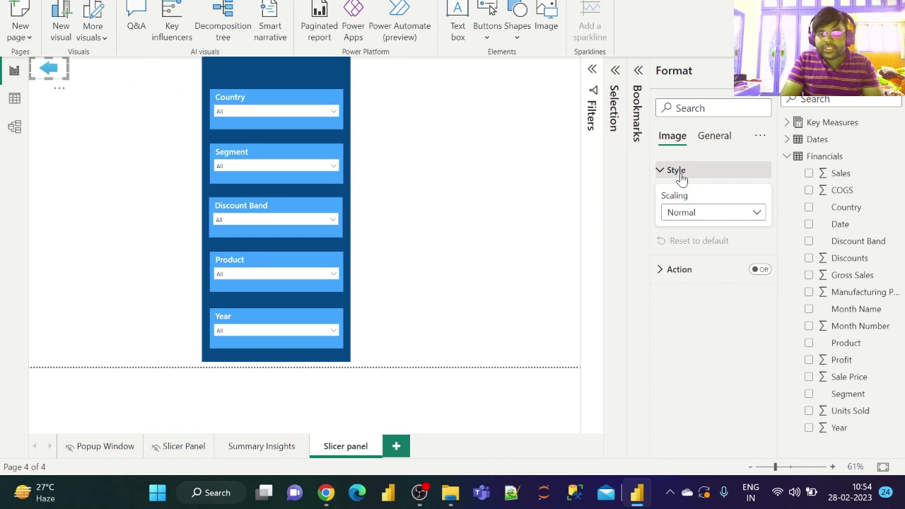
pyautogui.click(713, 214)
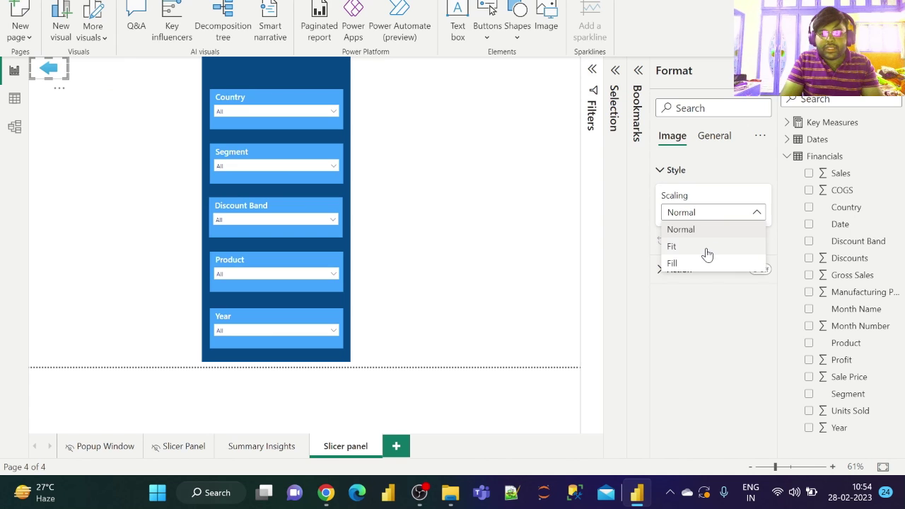
pyautogui.click(708, 246)
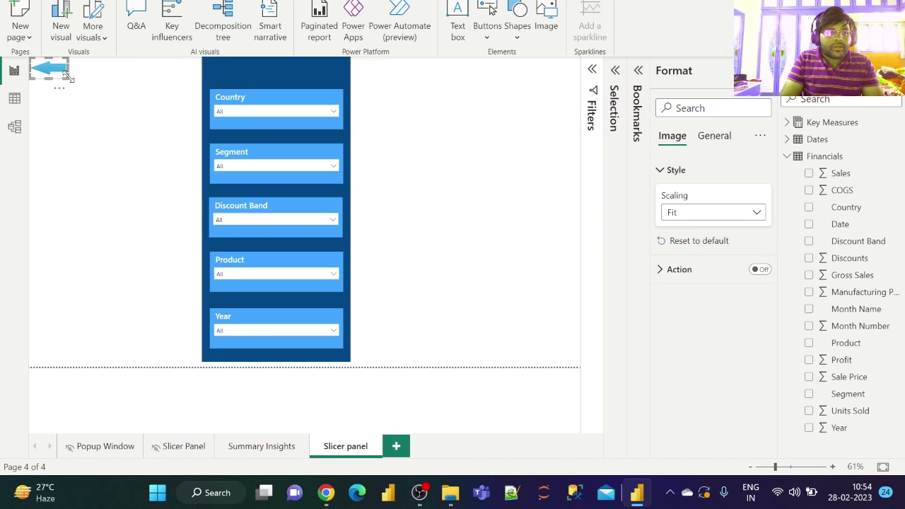
pyautogui.moveTo(68, 76); pyautogui.dragTo(316, 69)
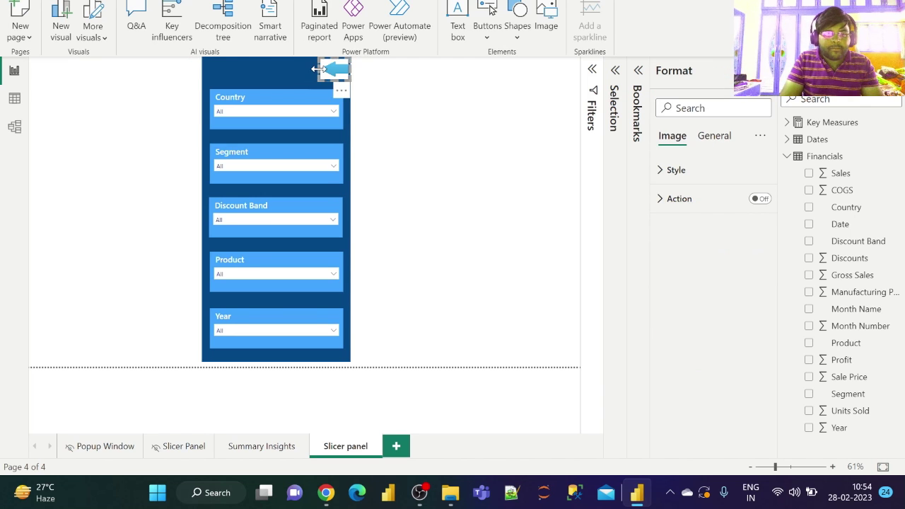
pyautogui.click(465, 164)
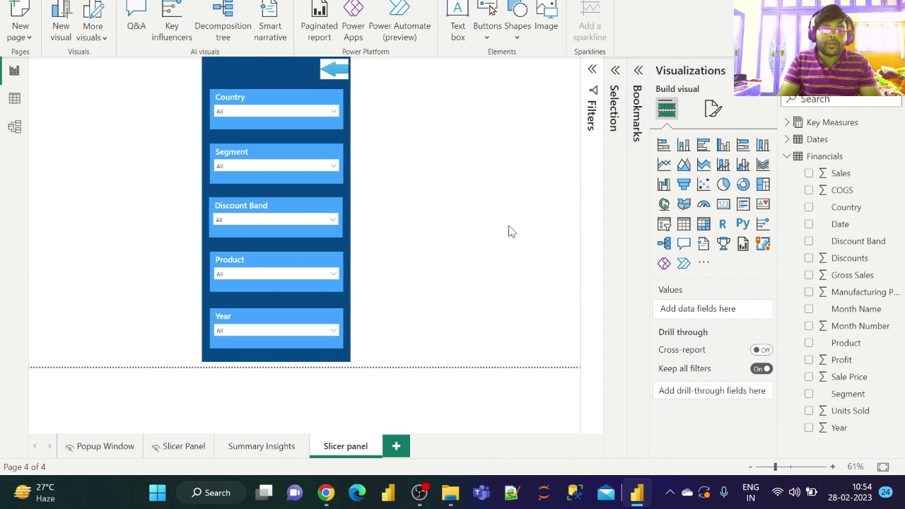
# - In the Selection pane, group the arrow Image layer and all five Slicer layers into Group 1
pyautogui.click(616, 71)
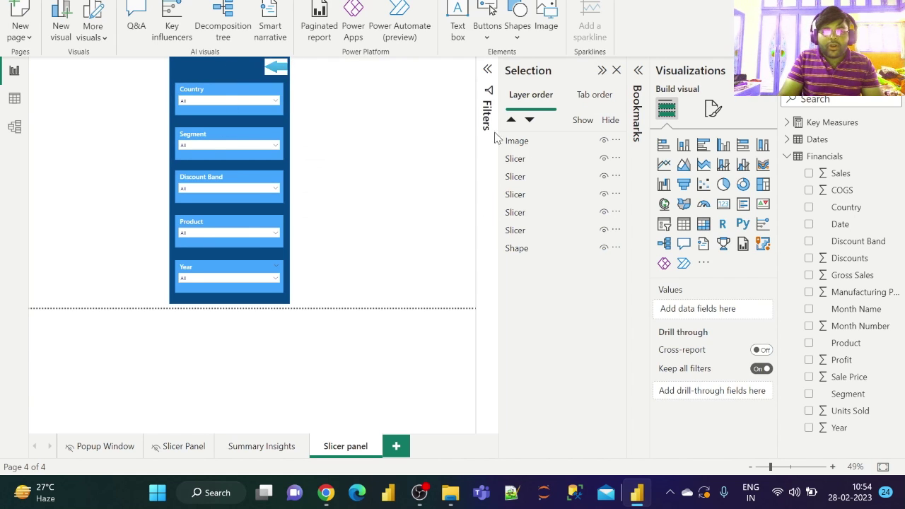
pyautogui.click(552, 146)
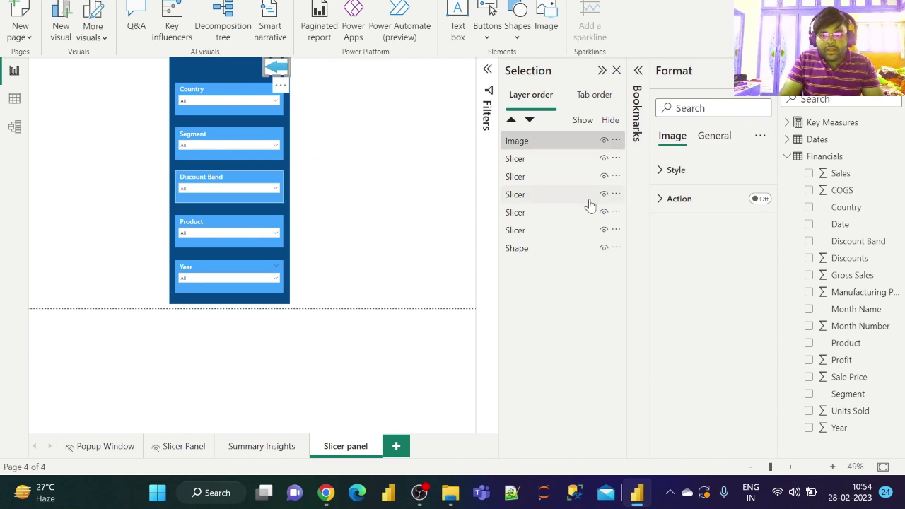
pyautogui.keyDown('shift'); pyautogui.click(538, 231); pyautogui.keyUp('shift')
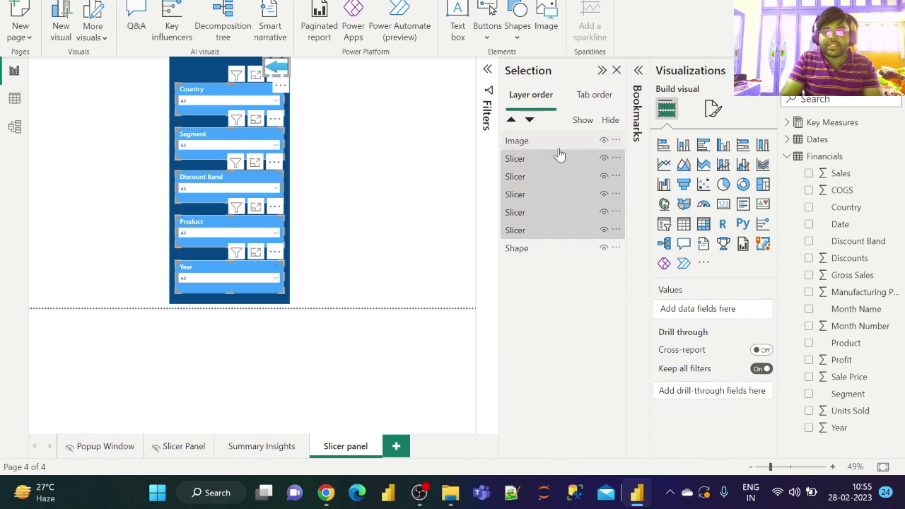
pyautogui.keyDown('ctrl'); pyautogui.click(564, 218); pyautogui.keyUp('ctrl')
pyautogui.rightClick(565, 218)
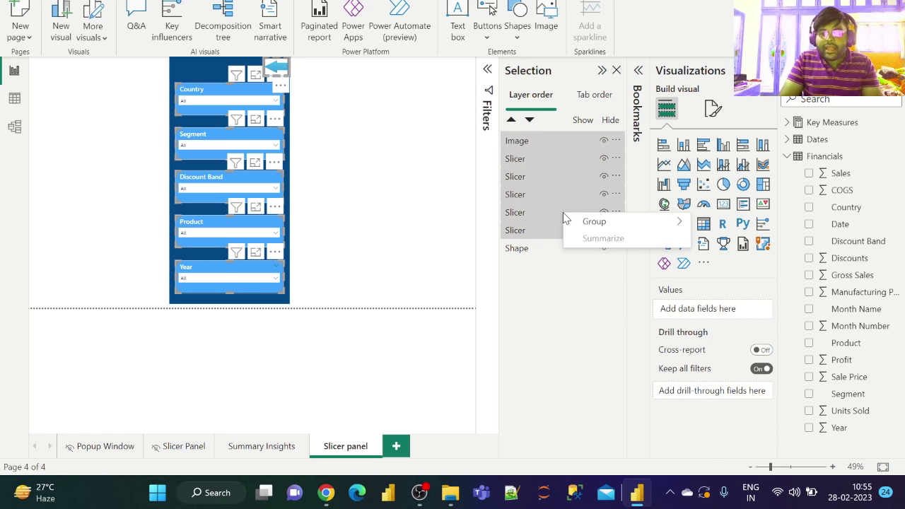
pyautogui.moveTo(608, 223)
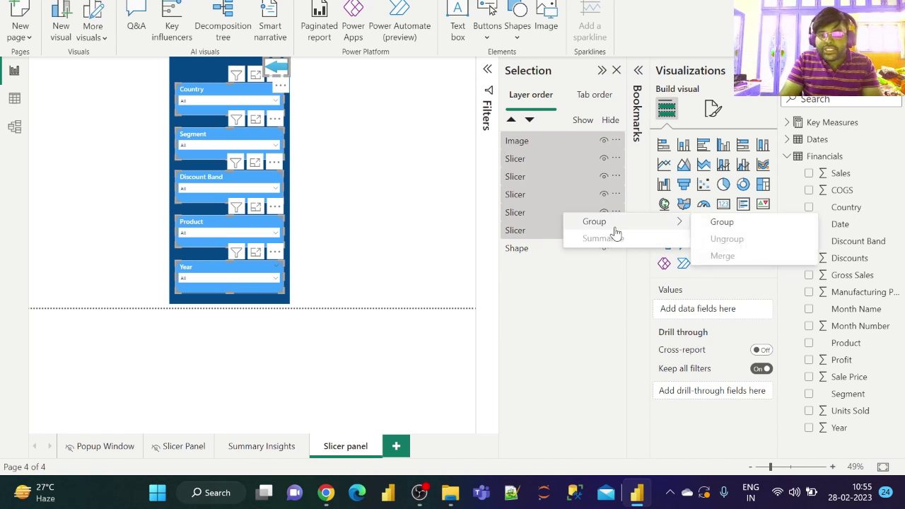
pyautogui.click(722, 222)
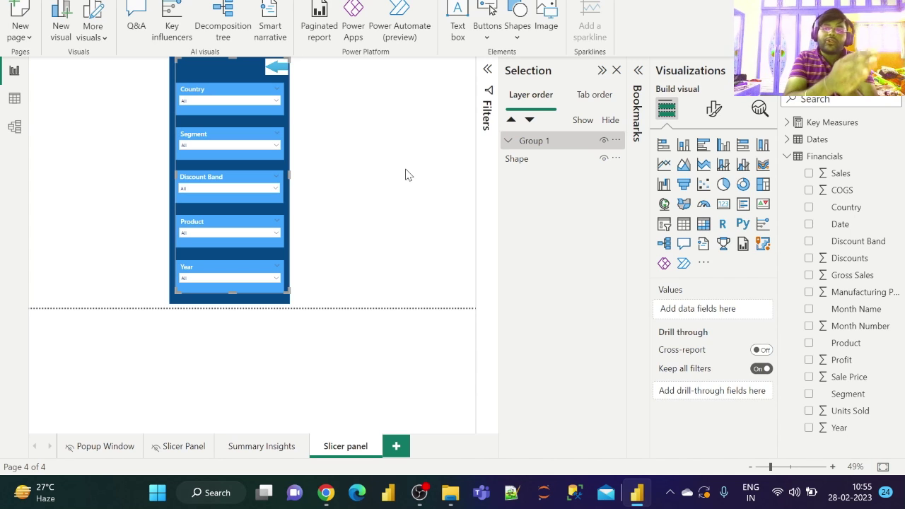
# - Paste the slicer group onto the Summary Insights page
pyautogui.click(601, 70)
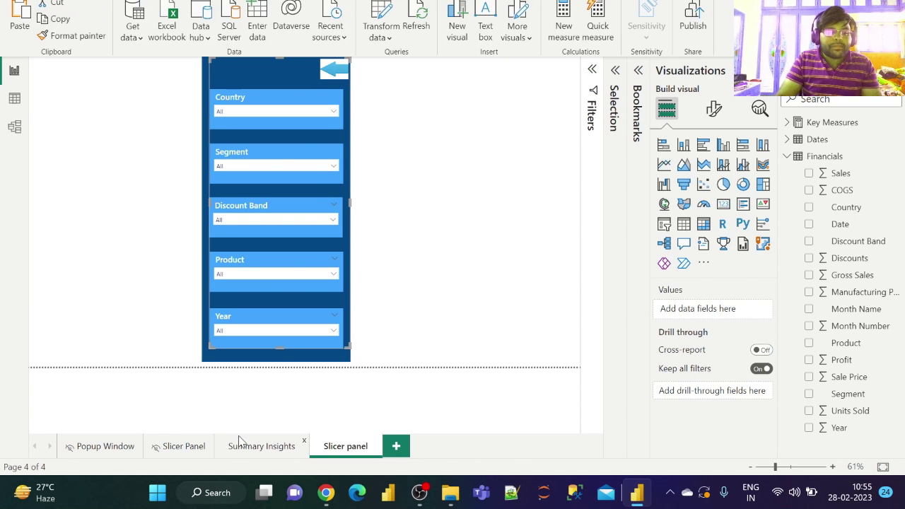
pyautogui.click(274, 451)
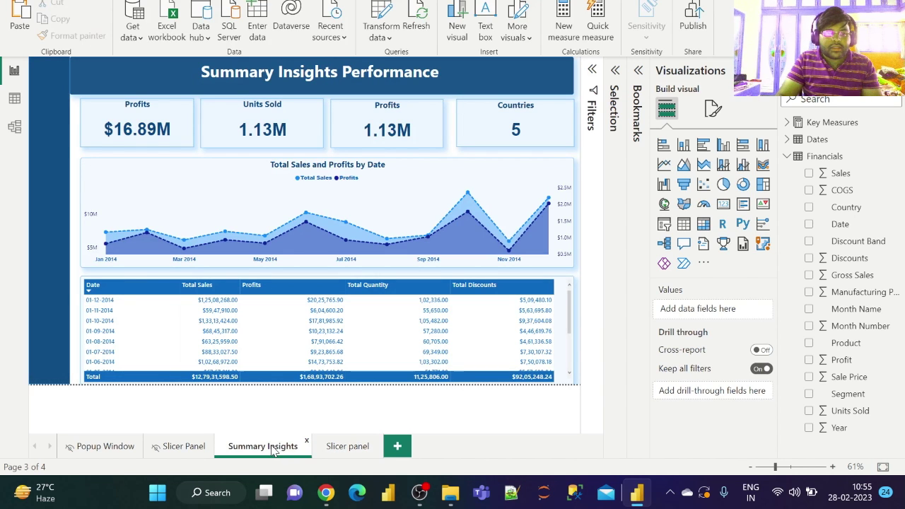
pyautogui.click(27, 15)
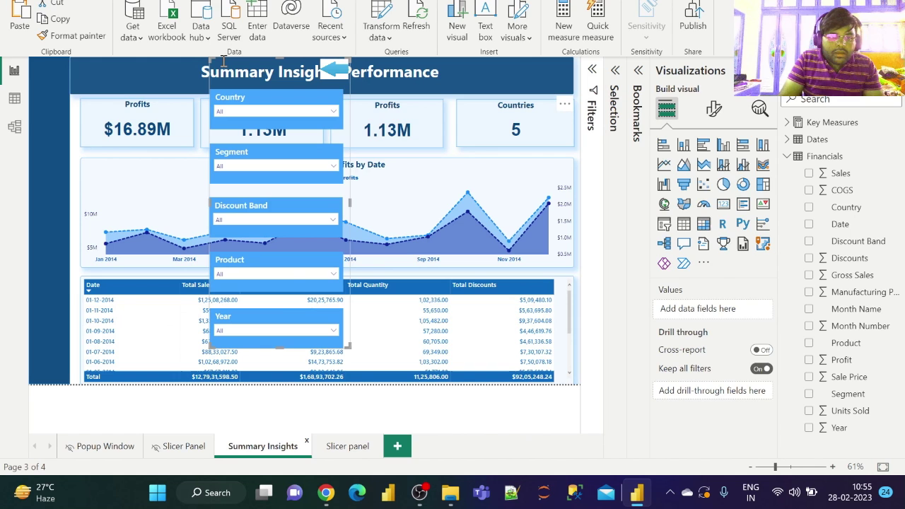
# - Nudge the title right, then move the slicer group left and stretch it to page height
pyautogui.click(195, 66)
pyautogui.moveTo(149, 59); pyautogui.dragTo(218, 62)
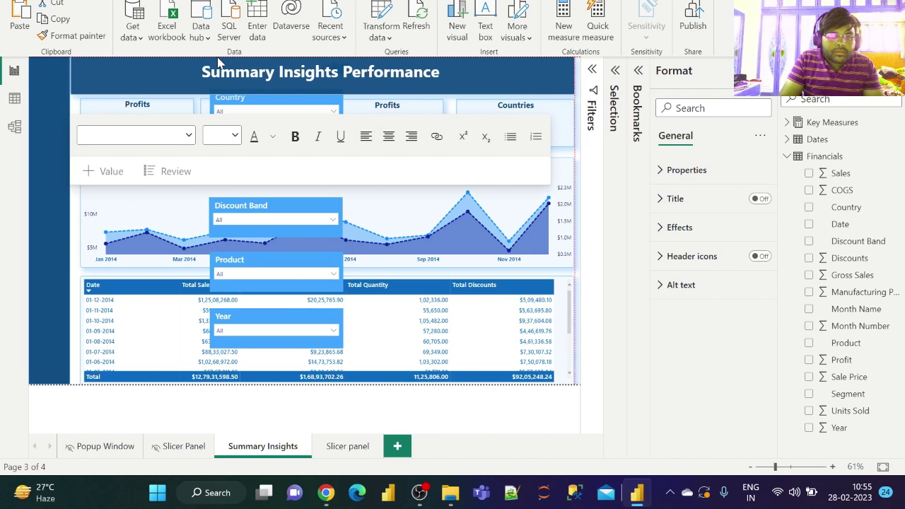
pyautogui.click(338, 93)
pyautogui.moveTo(338, 93); pyautogui.dragTo(156, 96)
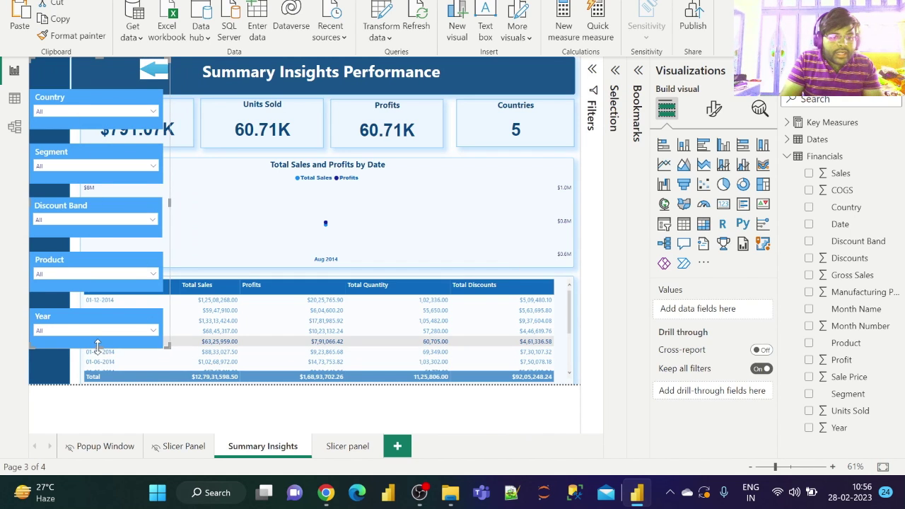
pyautogui.moveTo(98, 347); pyautogui.dragTo(97, 387)
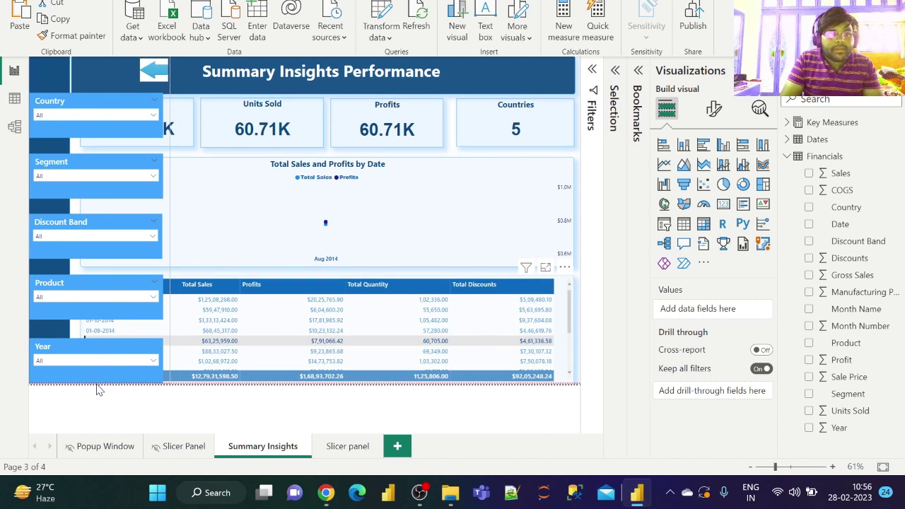
# - Copy the dark blue background rectangle from the Slicer panel page
pyautogui.click(344, 451)
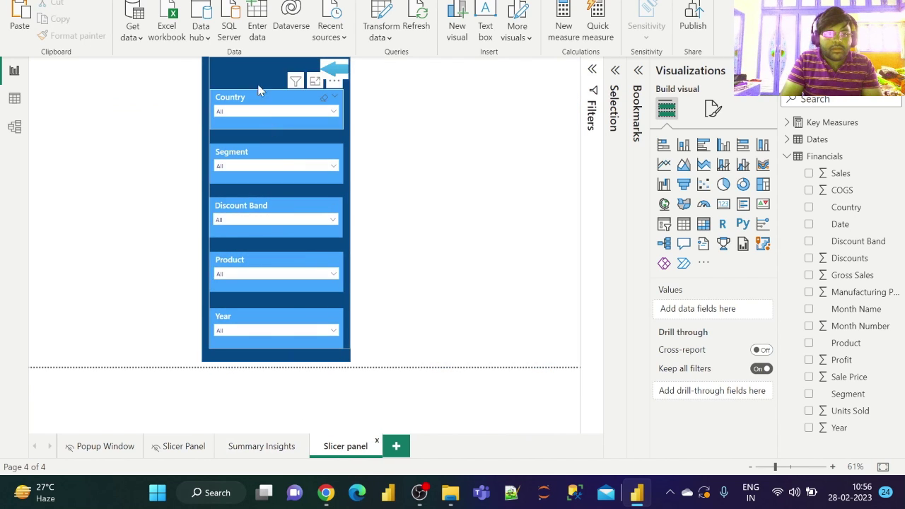
pyautogui.click(203, 84)
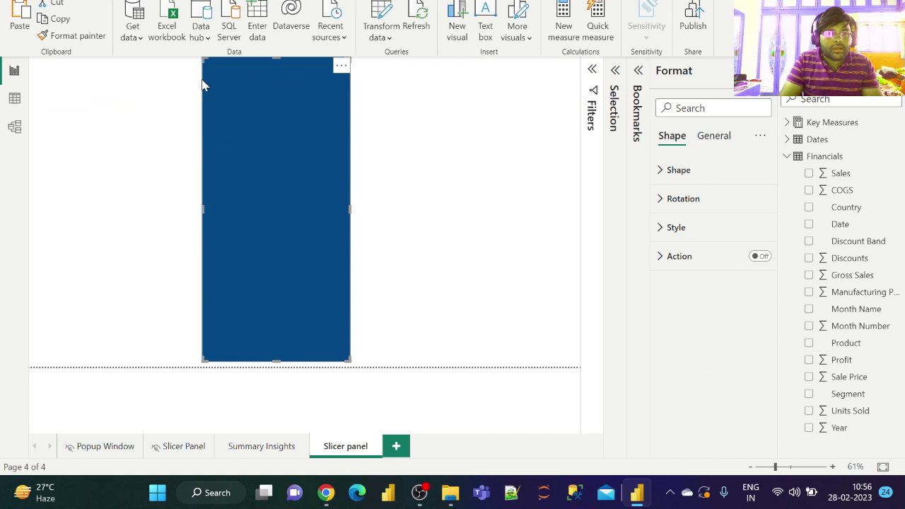
pyautogui.click(59, 20)
pyautogui.click(20, 7)
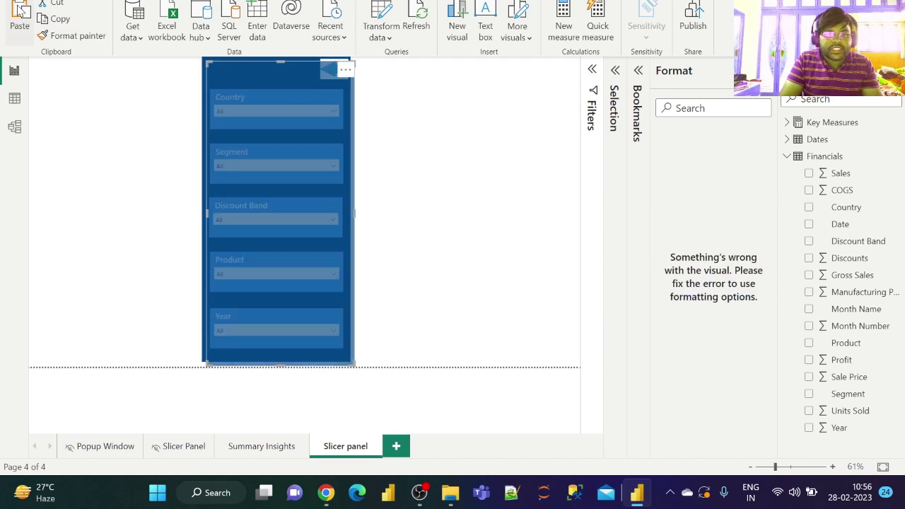
pyautogui.moveTo(457, 78); pyautogui.dragTo(499, 75)
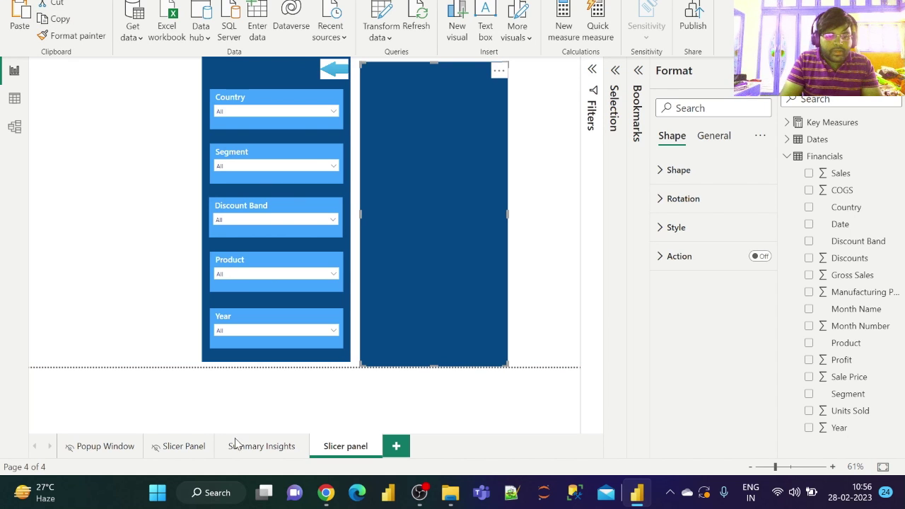
# - Paste the rectangle onto Summary Insights, extend it to the bottom and move it left
pyautogui.click(258, 446)
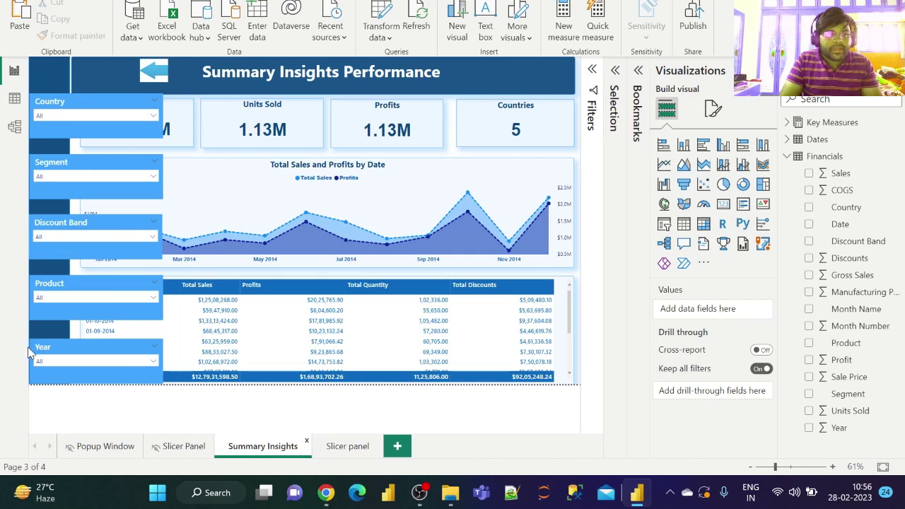
pyautogui.click(21, 21)
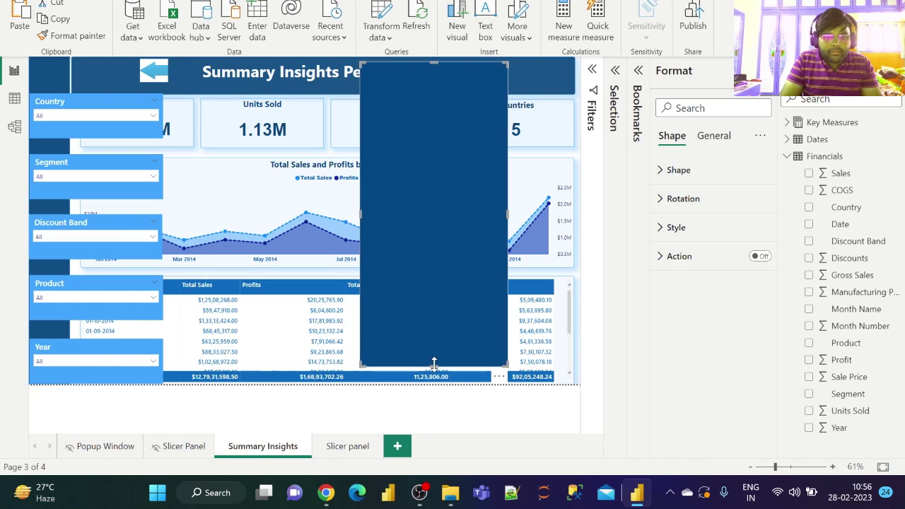
pyautogui.moveTo(435, 364); pyautogui.dragTo(434, 382)
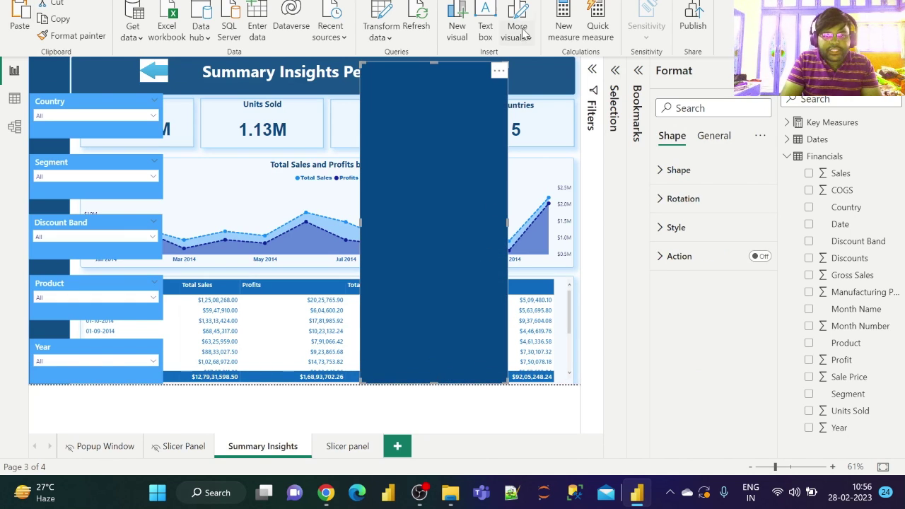
pyautogui.moveTo(499, 70); pyautogui.dragTo(166, 51)
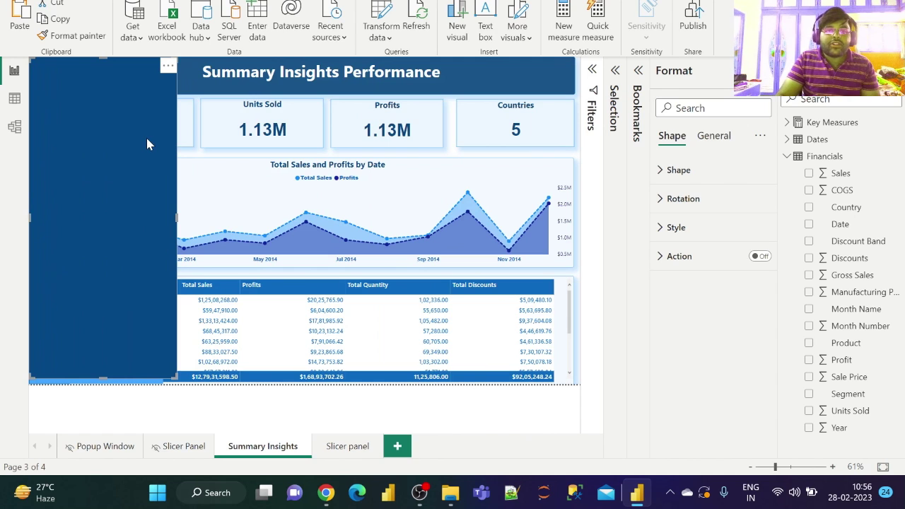
pyautogui.click(276, 1)
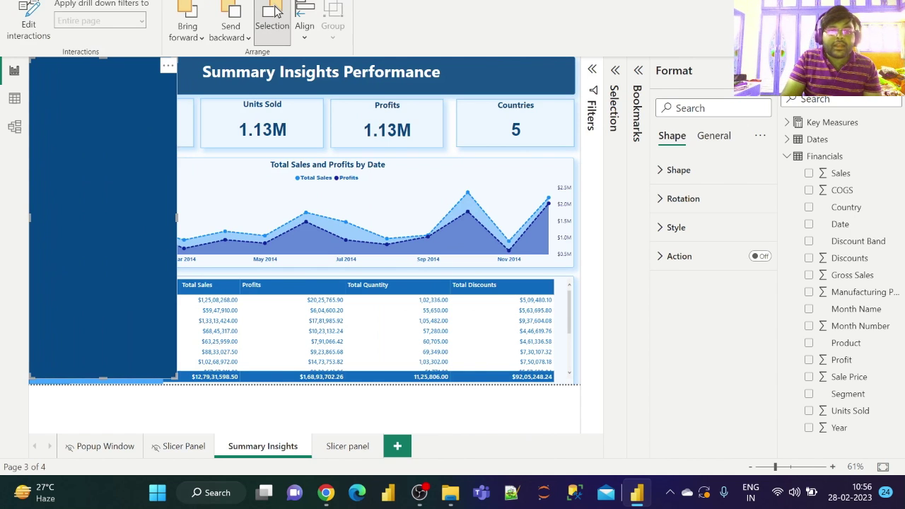
# - Send the dark rectangle to back and move its Shape layer into Group 1
pyautogui.click(234, 39)
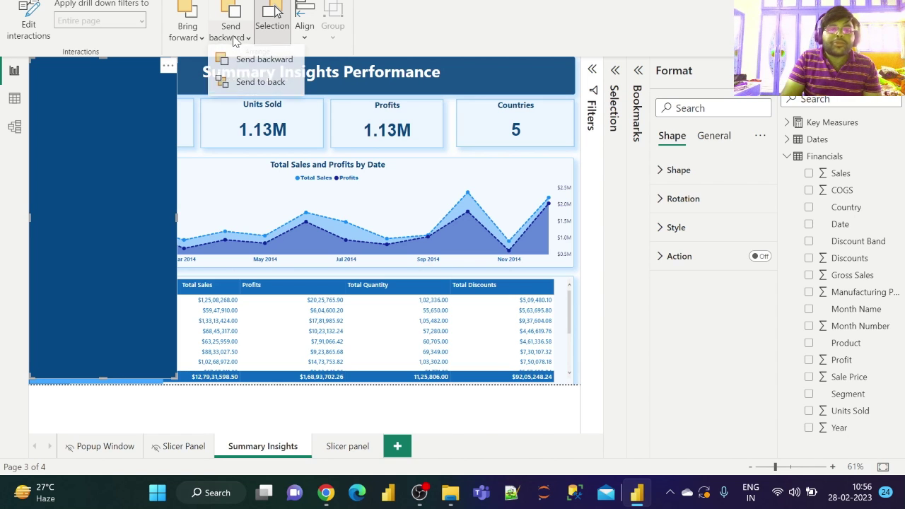
pyautogui.click(261, 83)
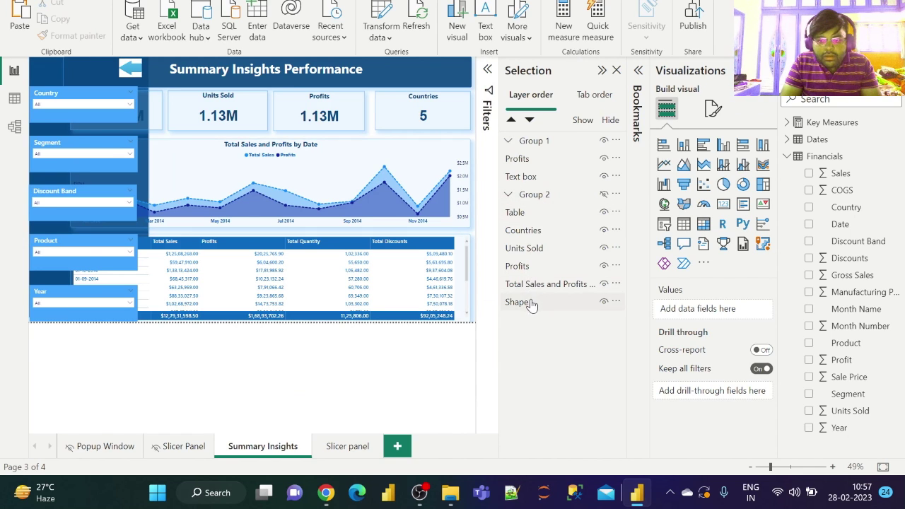
pyautogui.moveTo(527, 301); pyautogui.dragTo(526, 158)
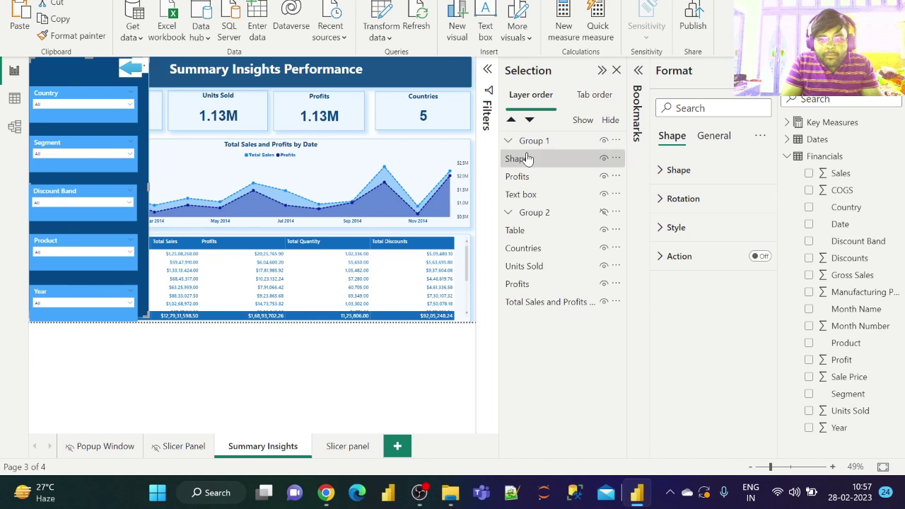
pyautogui.click(474, 145)
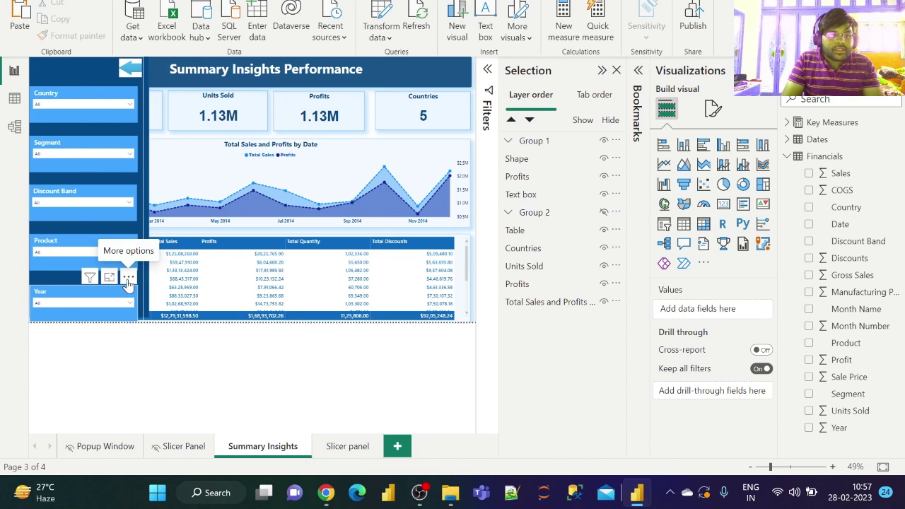
pyautogui.moveTo(128, 280); pyautogui.dragTo(128, 277)
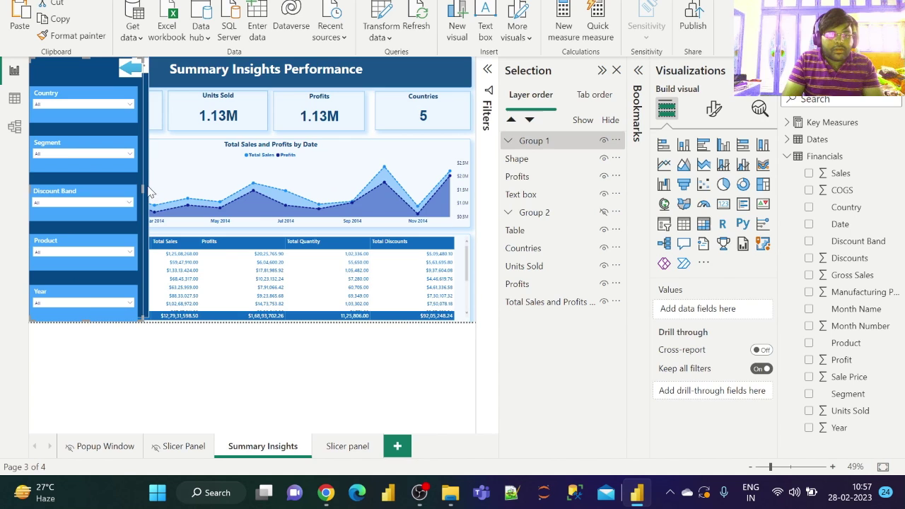
# - Adjust Group 1's left, right, top and bottom edges to fit the dark panel
pyautogui.moveTo(143, 187); pyautogui.dragTo(149, 192)
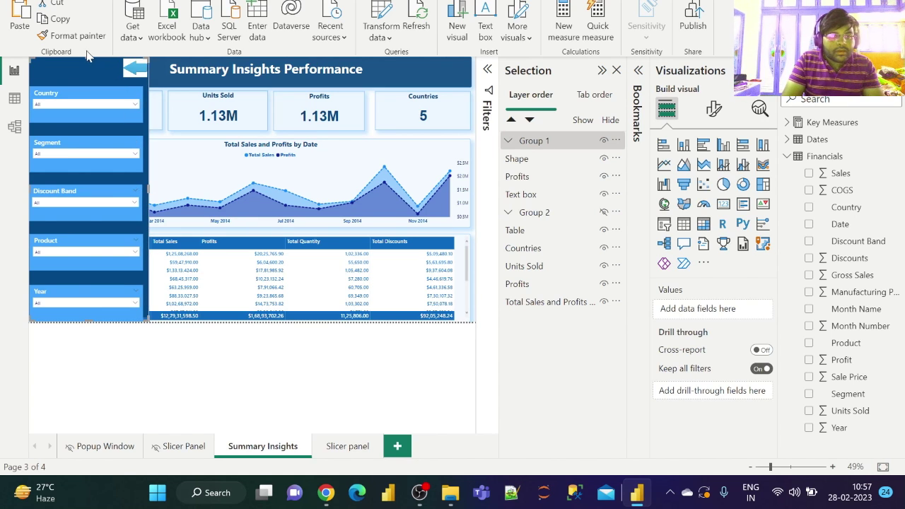
pyautogui.moveTo(86, 60)
pyautogui.mouseDown()
pyautogui.moveTo(86, 86)
pyautogui.moveTo(82, 57)
pyautogui.mouseUp()
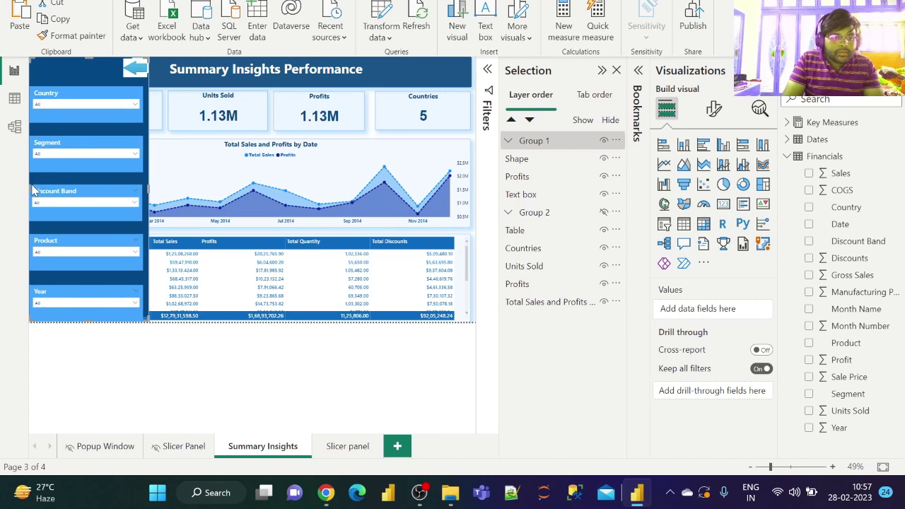
pyautogui.moveTo(29, 188); pyautogui.dragTo(40, 186)
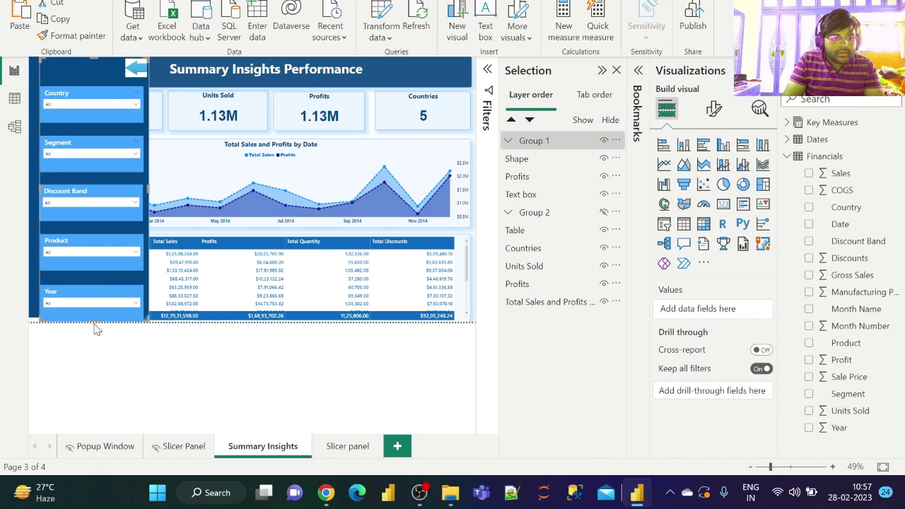
pyautogui.moveTo(93, 319); pyautogui.dragTo(96, 321)
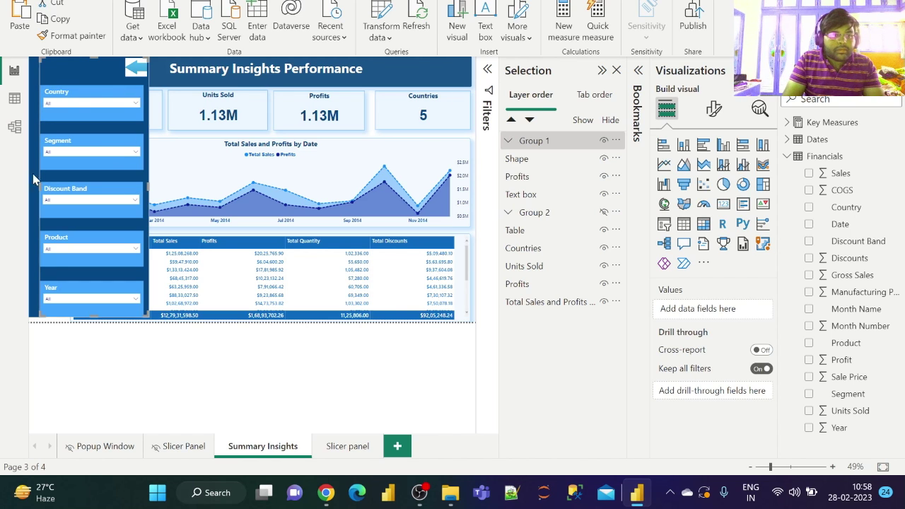
pyautogui.moveTo(34, 183); pyautogui.dragTo(31, 188)
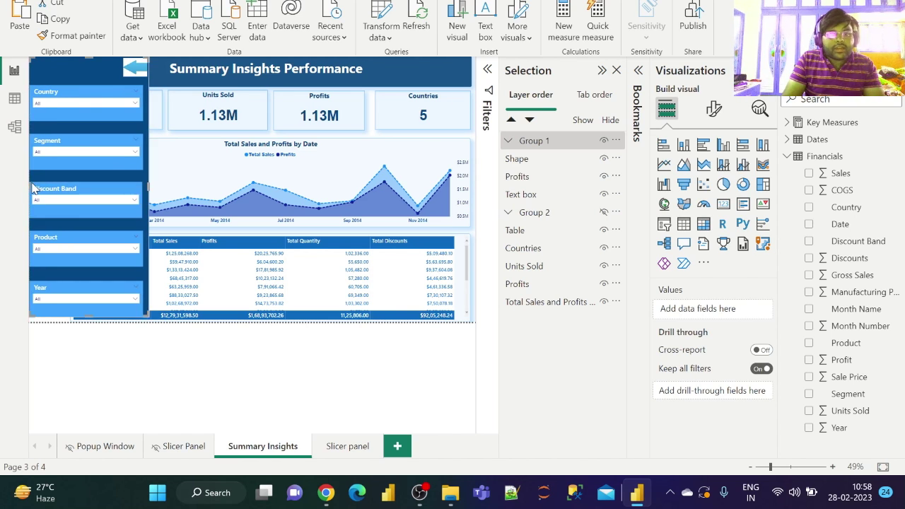
# - Insert the filter funnel image, shrink it and place it at the title bar's top-right
pyautogui.click(475, 182)
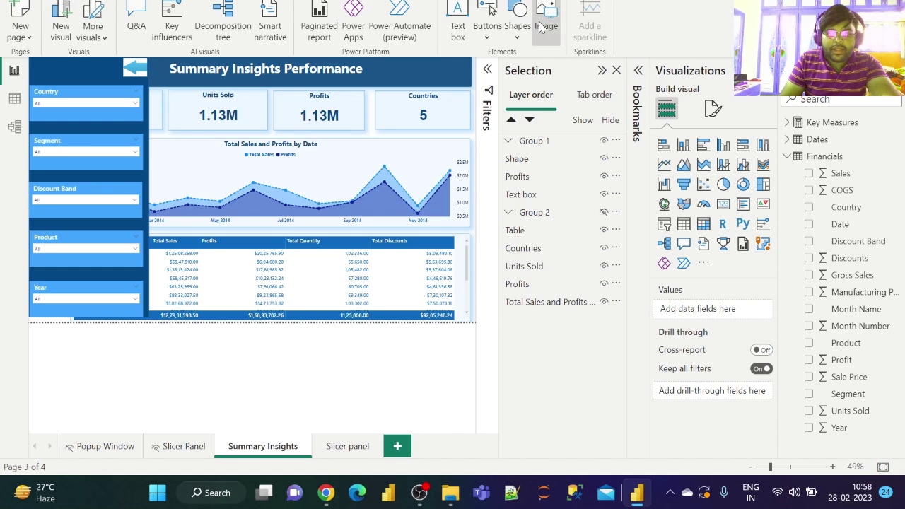
pyautogui.click(546, 20)
pyautogui.click(424, 48)
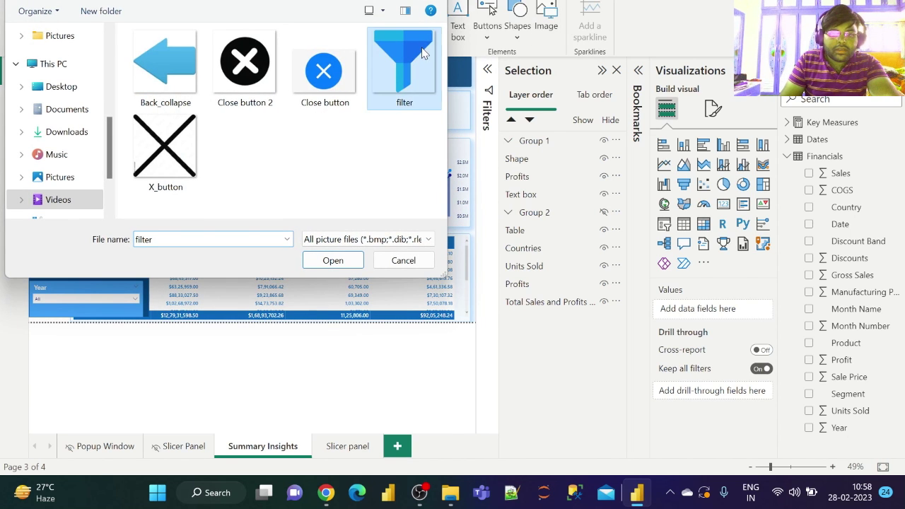
pyautogui.click(335, 261)
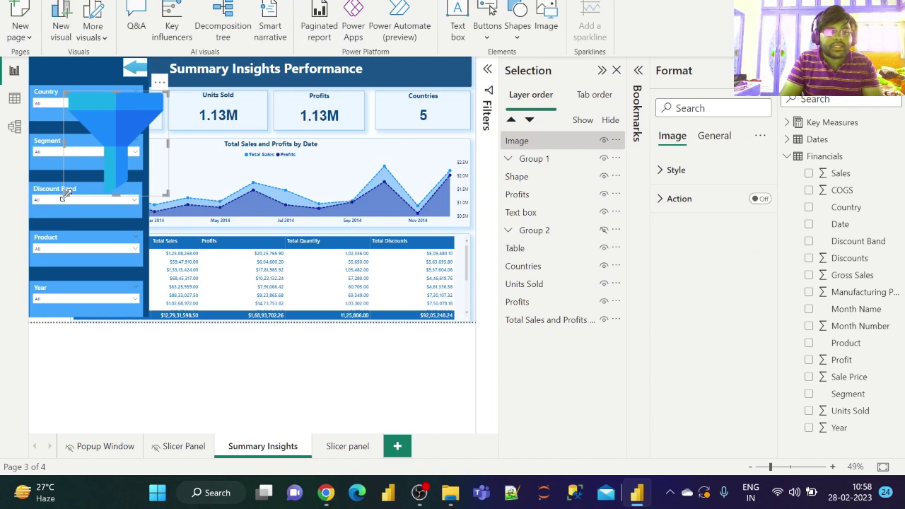
pyautogui.moveTo(65, 201); pyautogui.dragTo(452, 85)
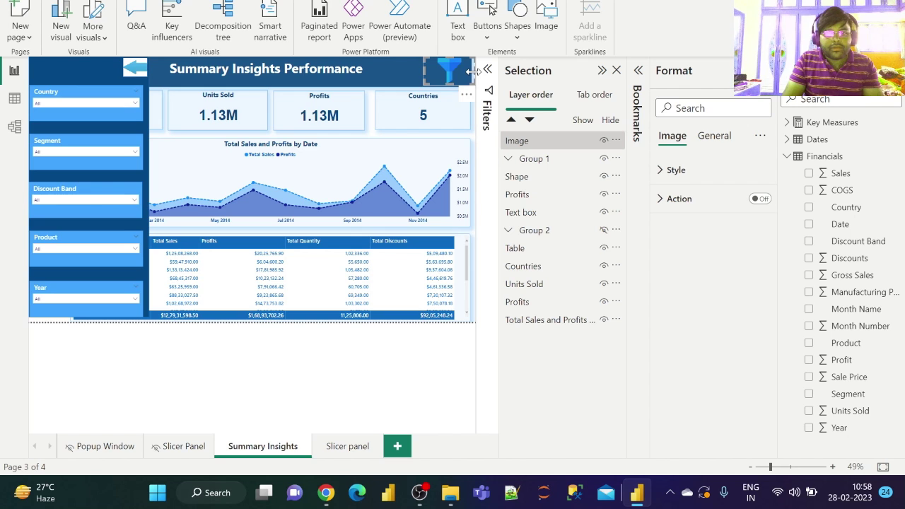
pyautogui.moveTo(473, 71); pyautogui.dragTo(471, 78)
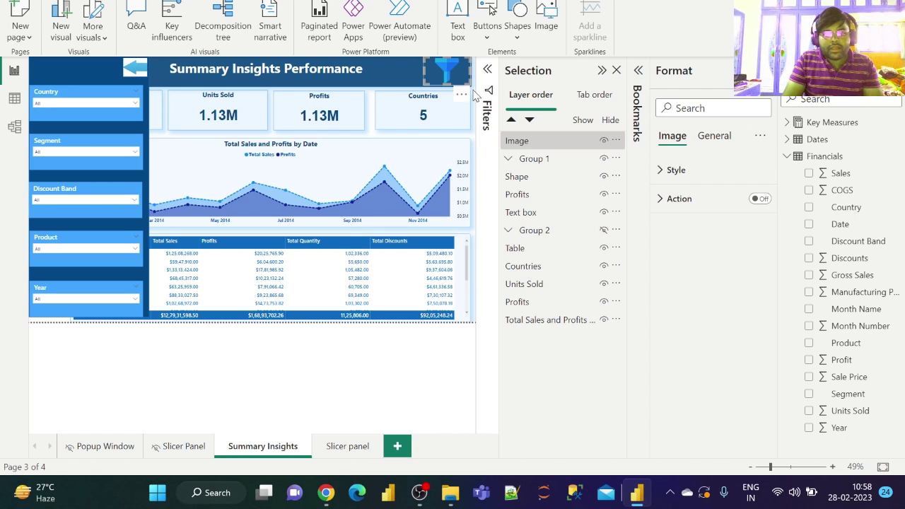
pyautogui.click(475, 98)
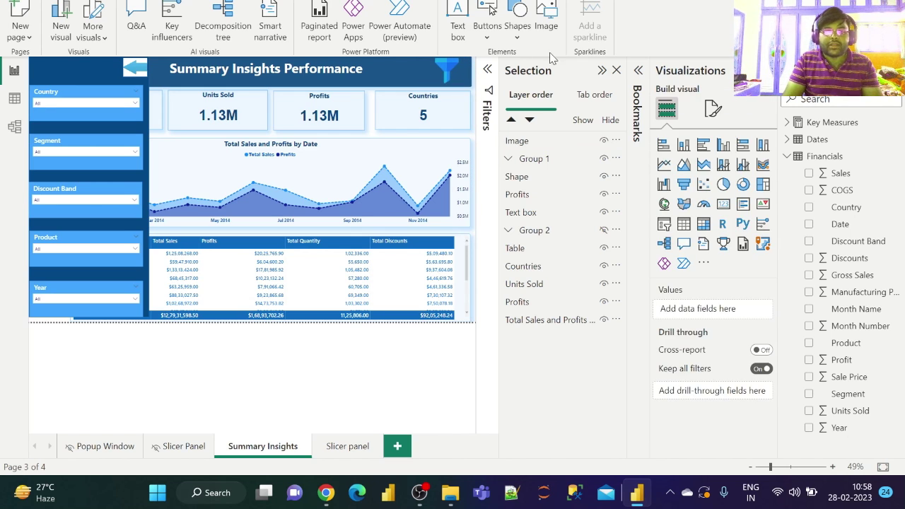
pyautogui.click(602, 70)
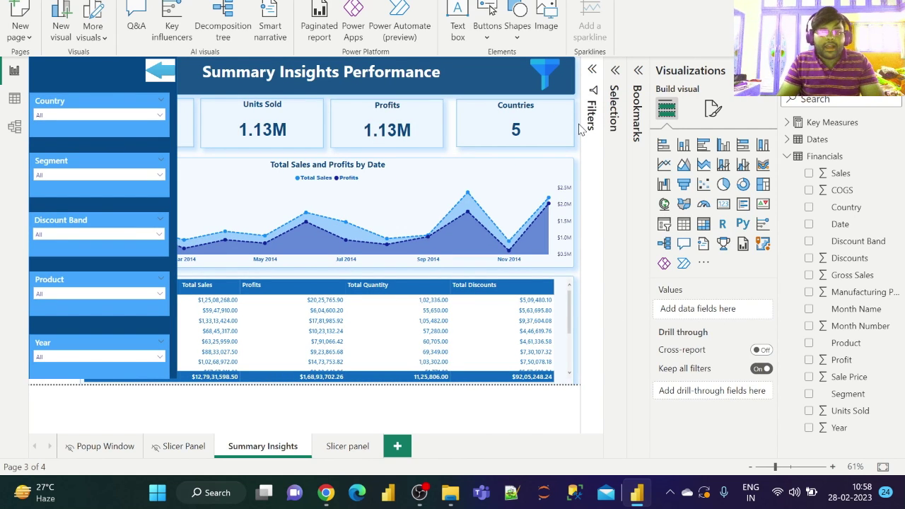
# - Add a new bookmark and rename it 'Slicer Panel Open'
pyautogui.click(639, 81)
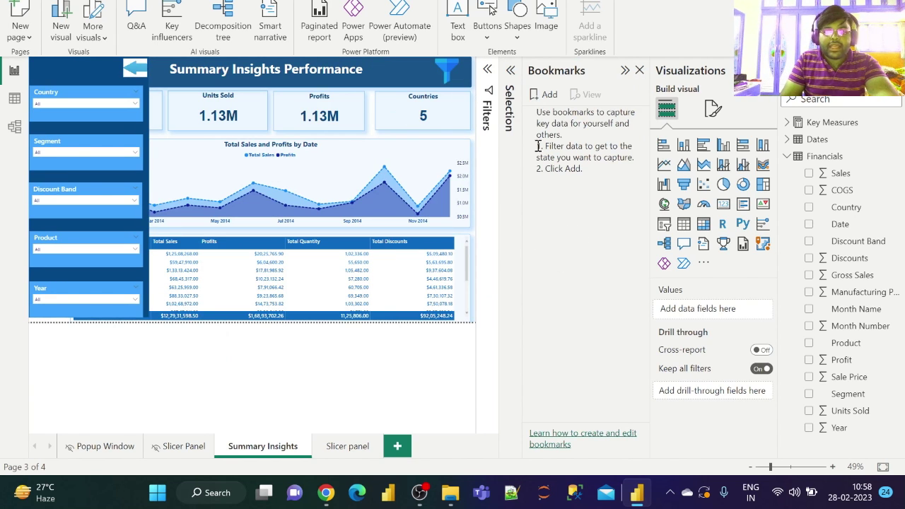
pyautogui.click(549, 95)
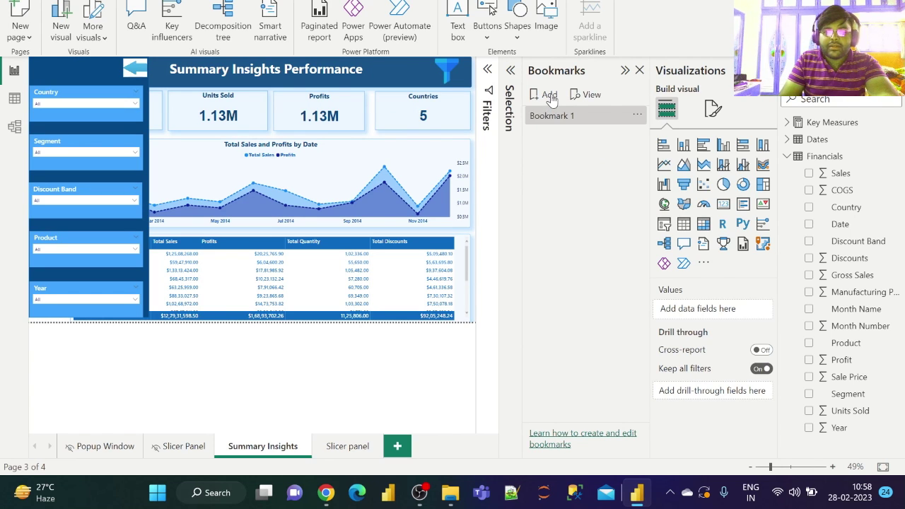
pyautogui.click(636, 118)
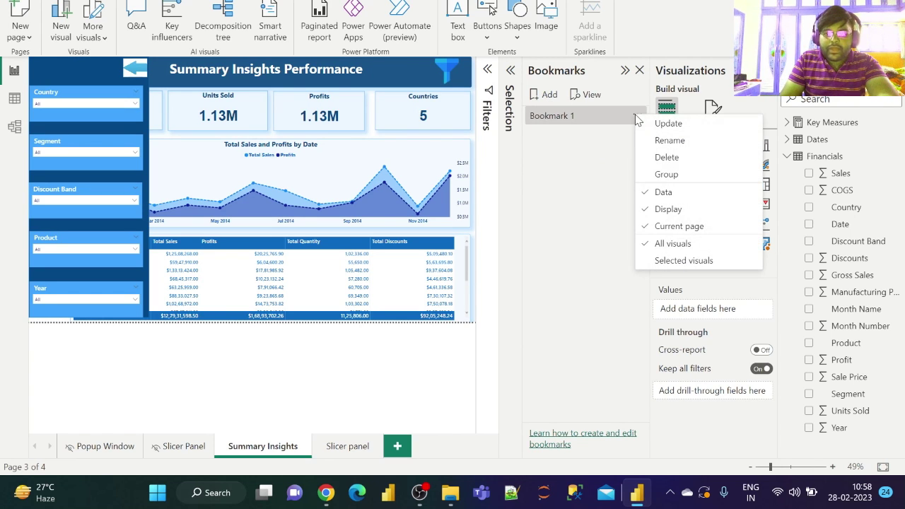
pyautogui.click(660, 139)
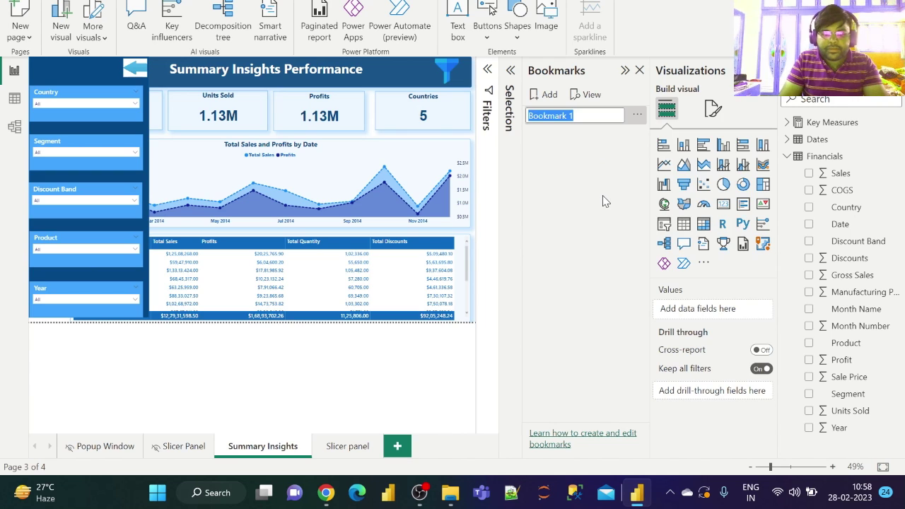
pyautogui.write('Slice')
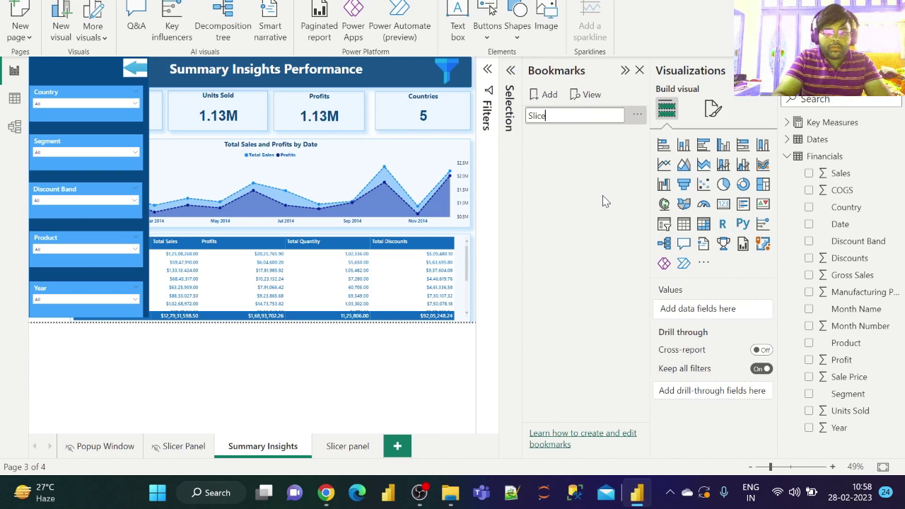
pyautogui.write('r Panel')
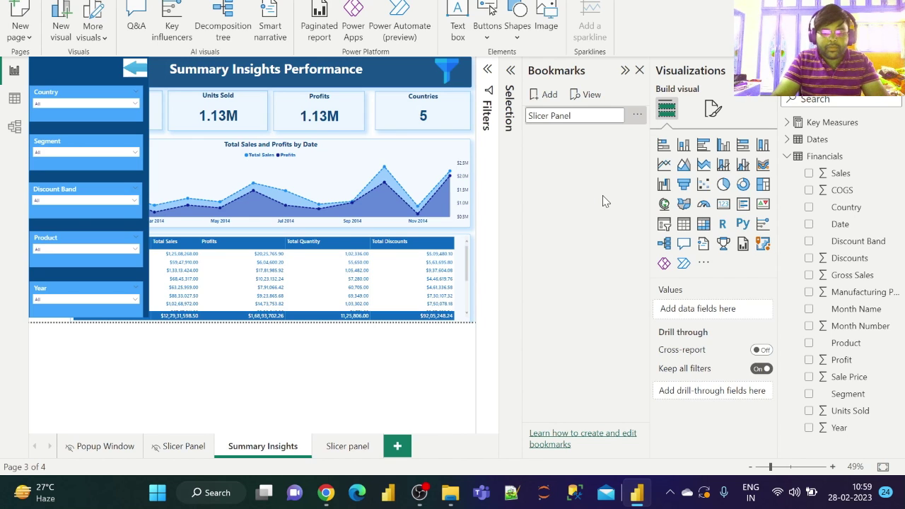
pyautogui.write(' Opem')
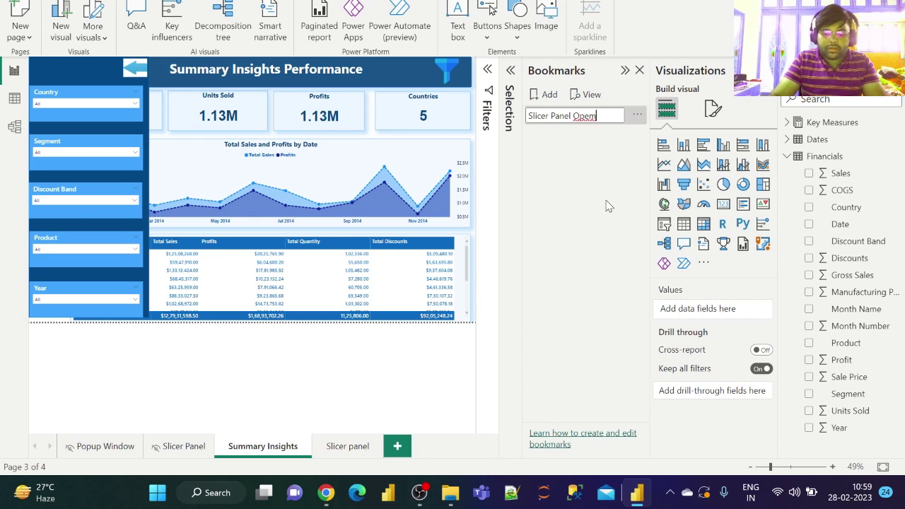
pyautogui.press('BackSpace')
pyautogui.write('n')
pyautogui.press('Return')
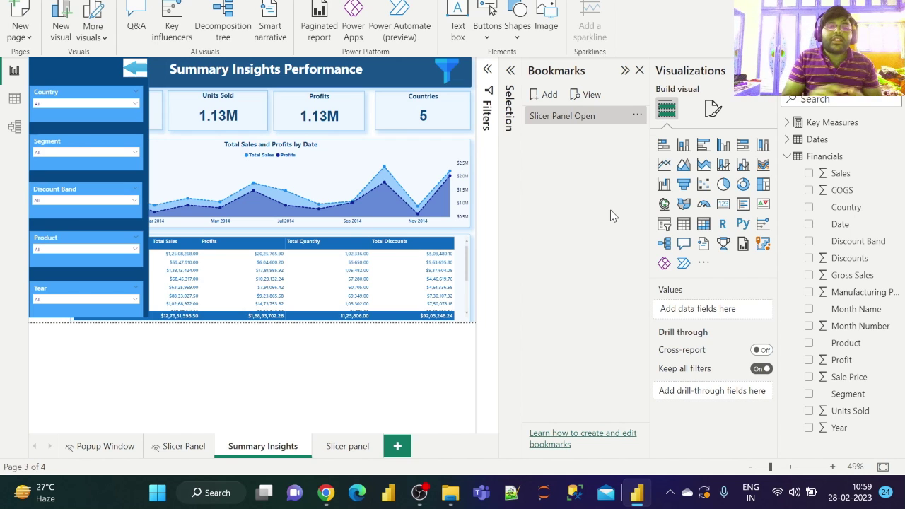
pyautogui.click(637, 116)
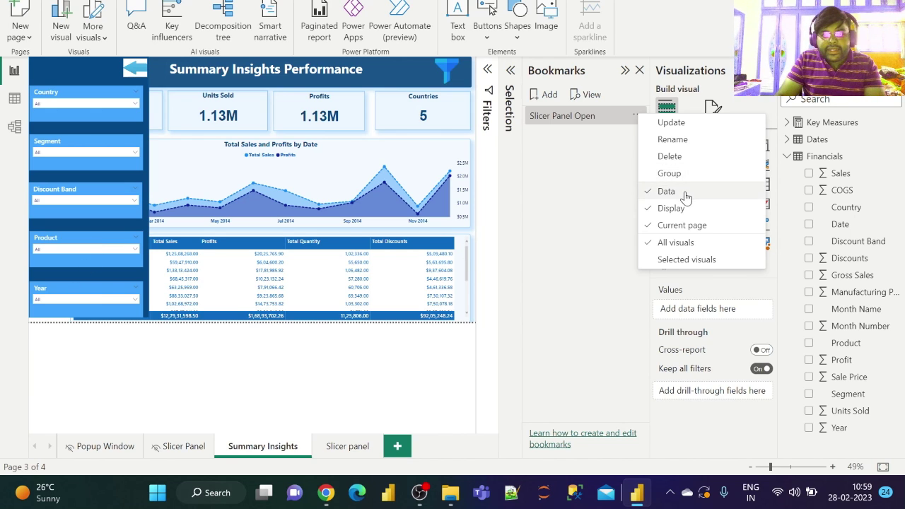
# - Update the Slicer Panel Open bookmark with the current page state showing the slicer panel
pyautogui.click(623, 103)
pyautogui.click(637, 115)
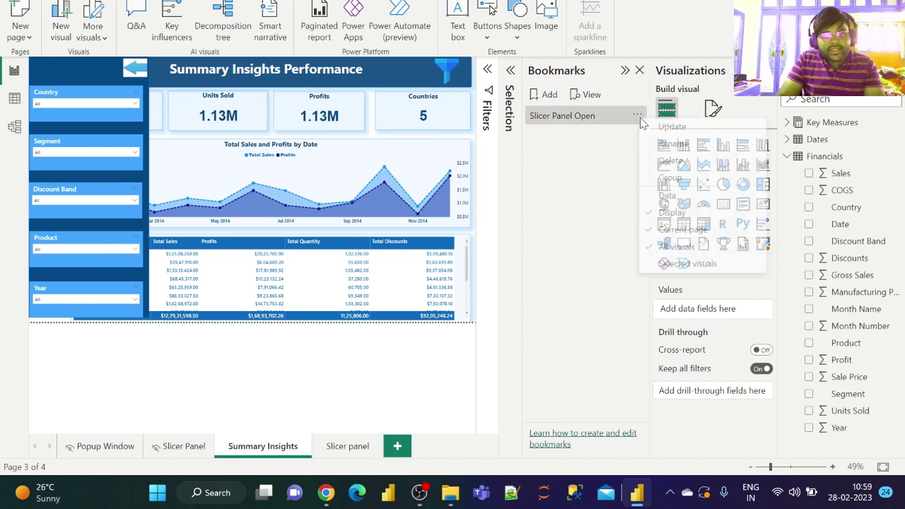
pyautogui.click(666, 129)
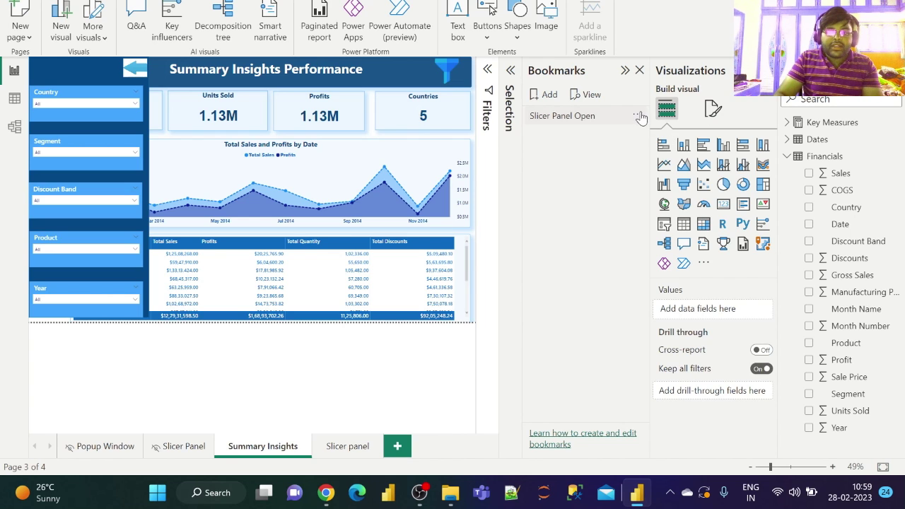
pyautogui.click(637, 116)
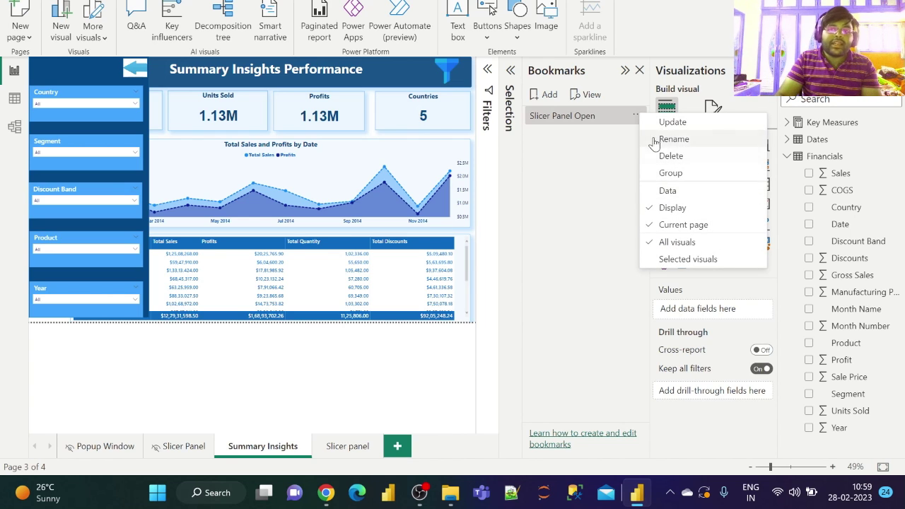
pyautogui.click(673, 123)
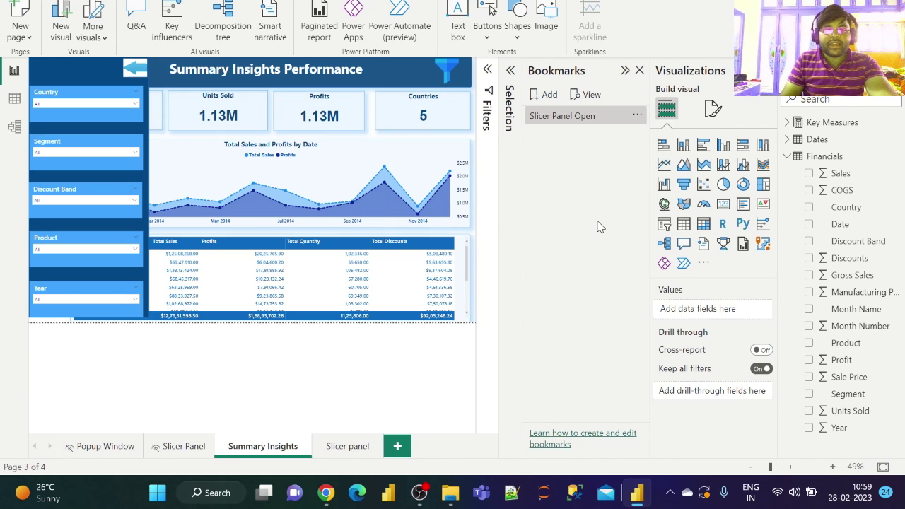
# - Add a new bookmark and rename it 'Slicer Panel Closed'
pyautogui.click(550, 95)
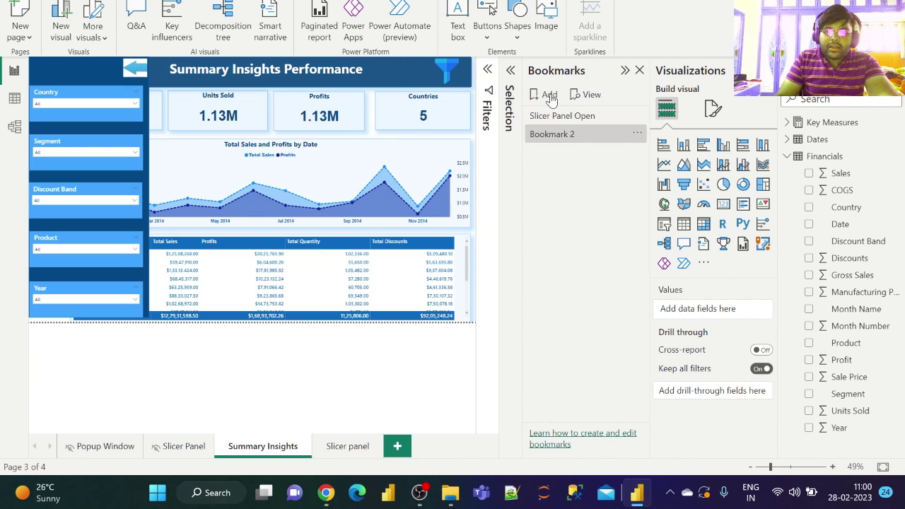
pyautogui.click(638, 137)
pyautogui.click(663, 164)
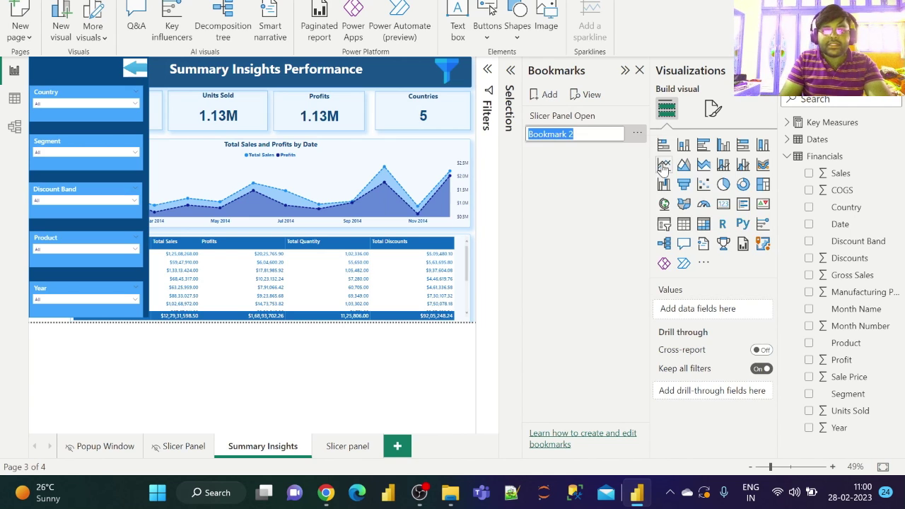
pyautogui.write('Sli')
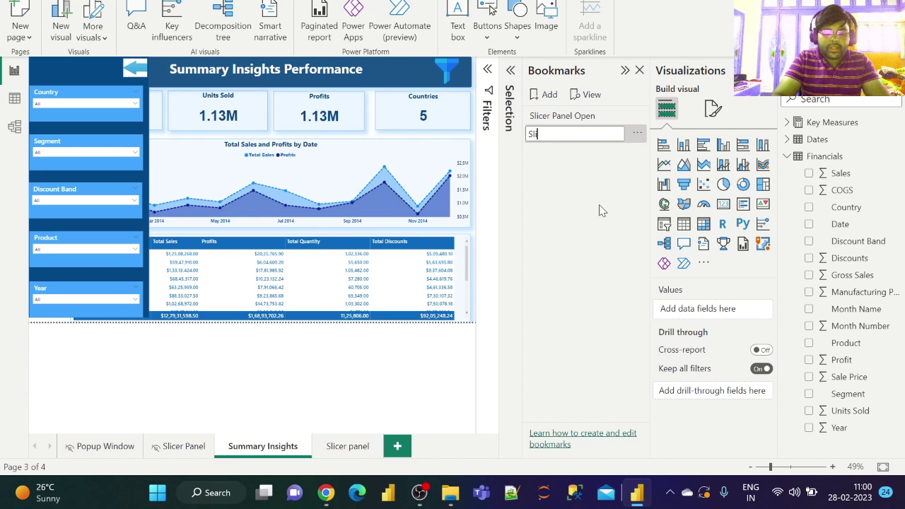
pyautogui.write('cer Pan')
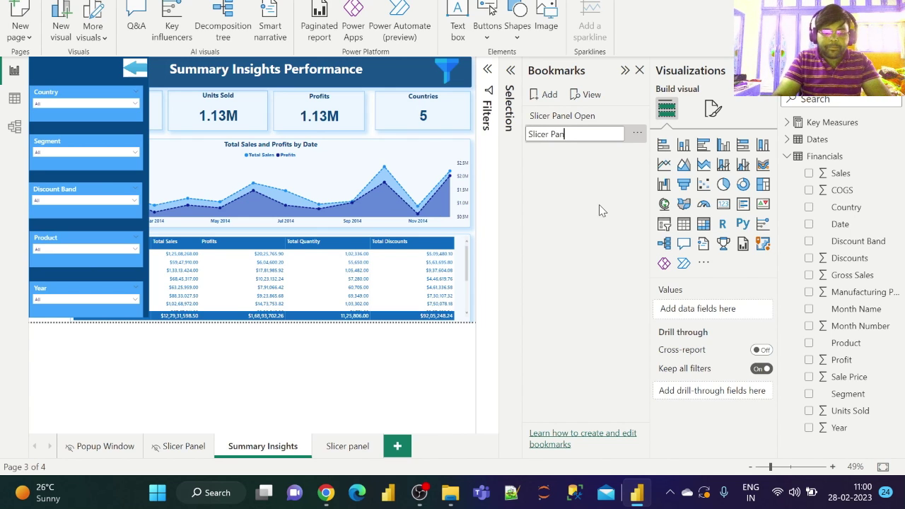
pyautogui.write('el')
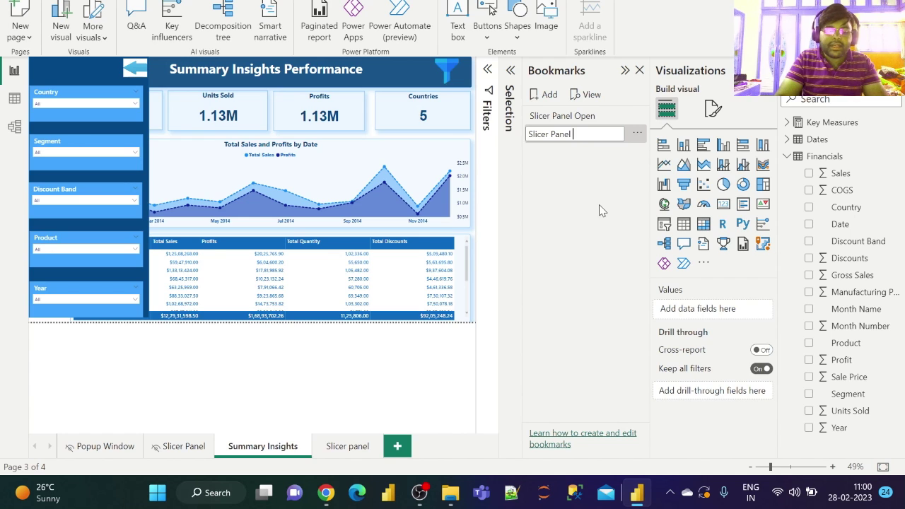
pyautogui.write(' Closed')
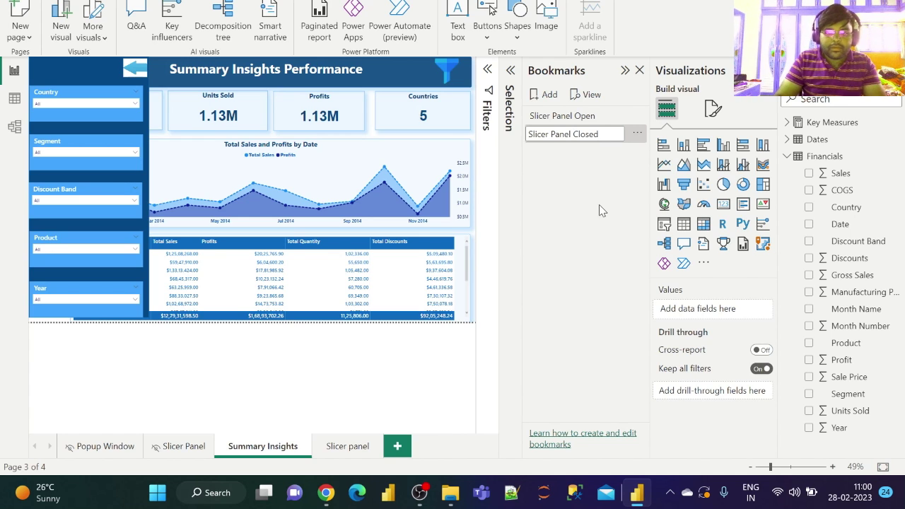
pyautogui.press('Return')
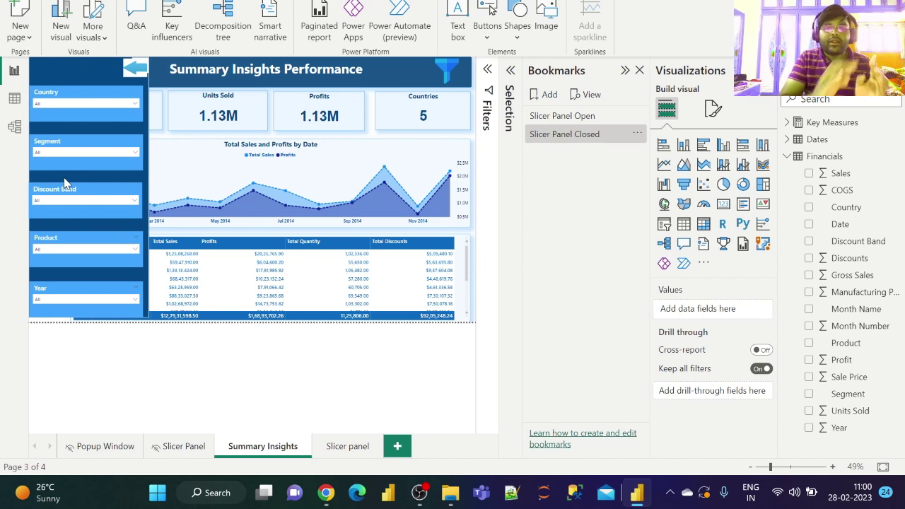
# - In the Selection pane, hide the slicer panel's background Shape and Group 1
pyautogui.click(510, 72)
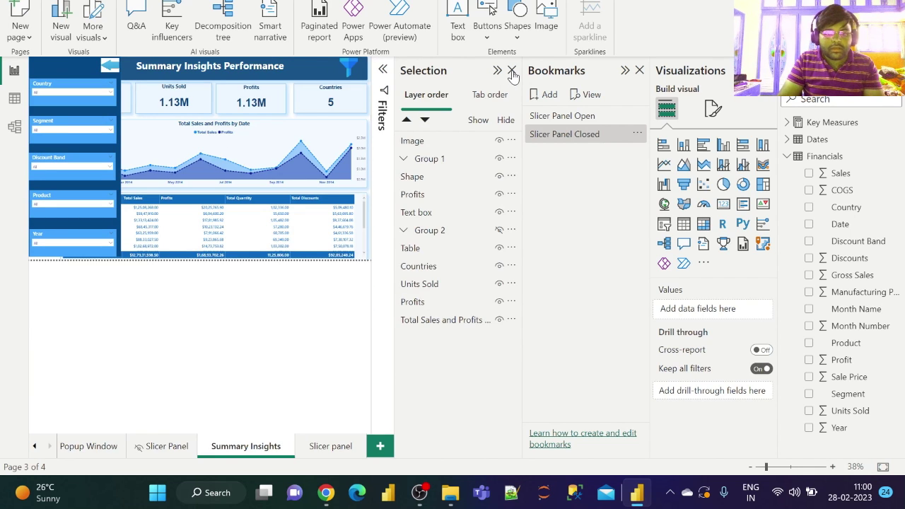
pyautogui.click(73, 64)
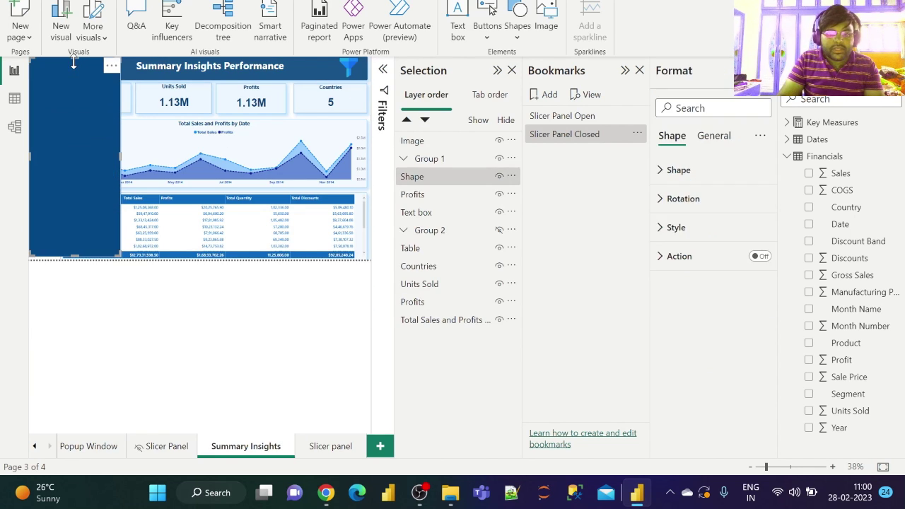
pyautogui.click(500, 177)
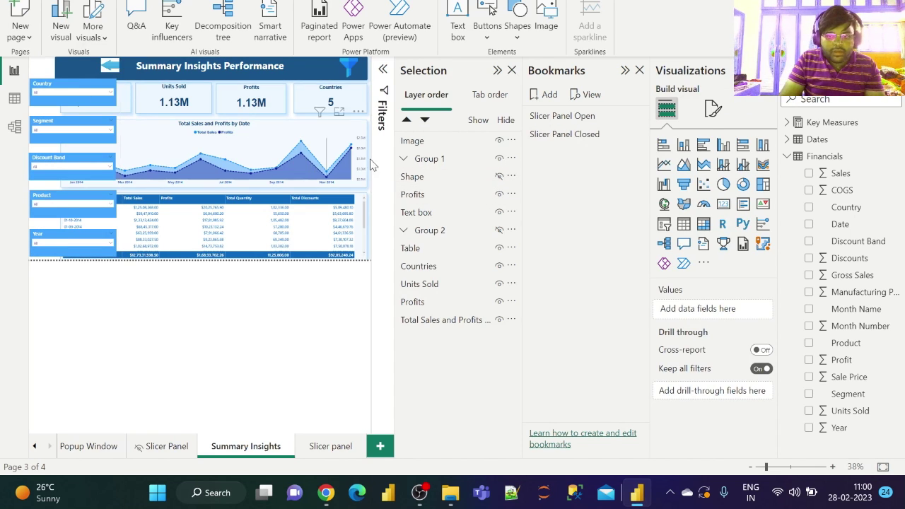
pyautogui.click(499, 158)
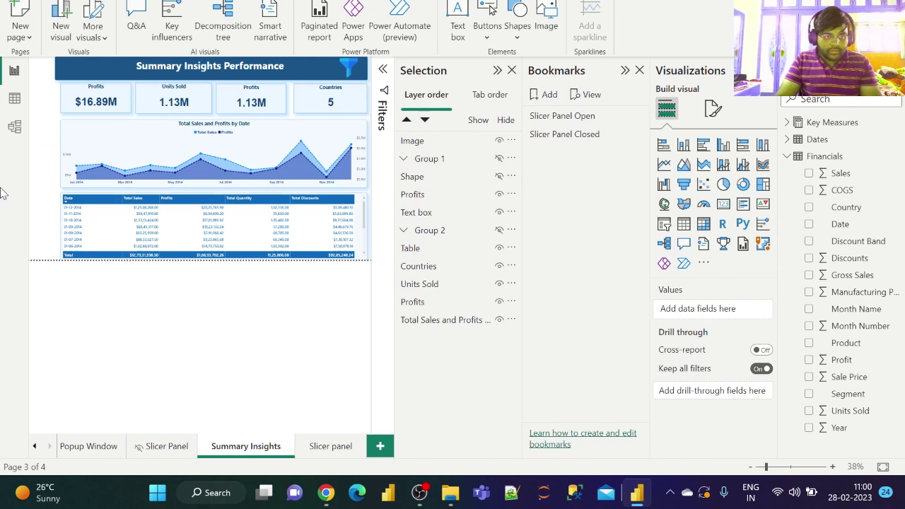
# - Widen the page title and the Total Sales and Profits by Date chart to the left edge
pyautogui.click(65, 82)
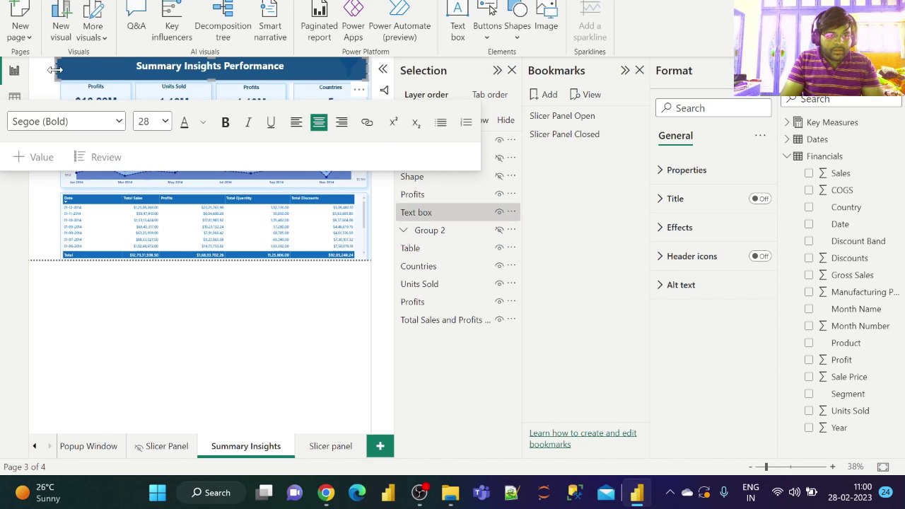
pyautogui.moveTo(55, 69); pyautogui.dragTo(28, 70)
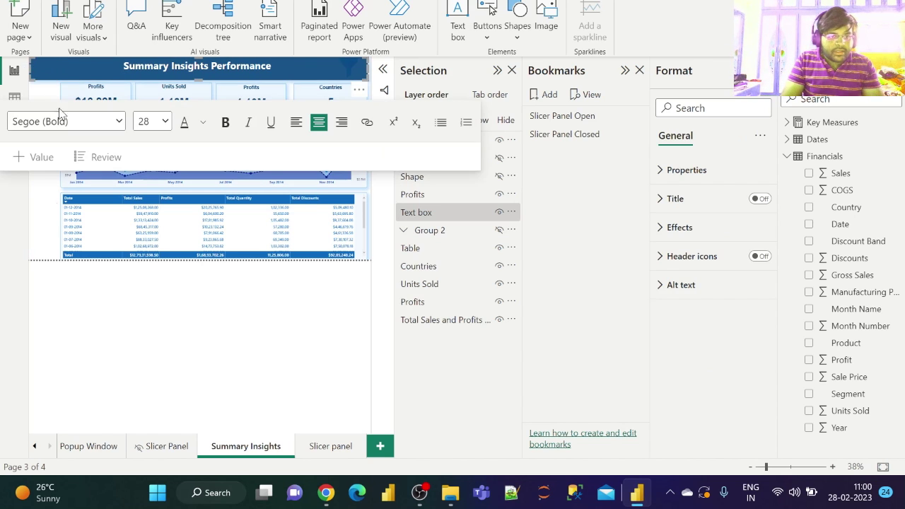
pyautogui.click(49, 249)
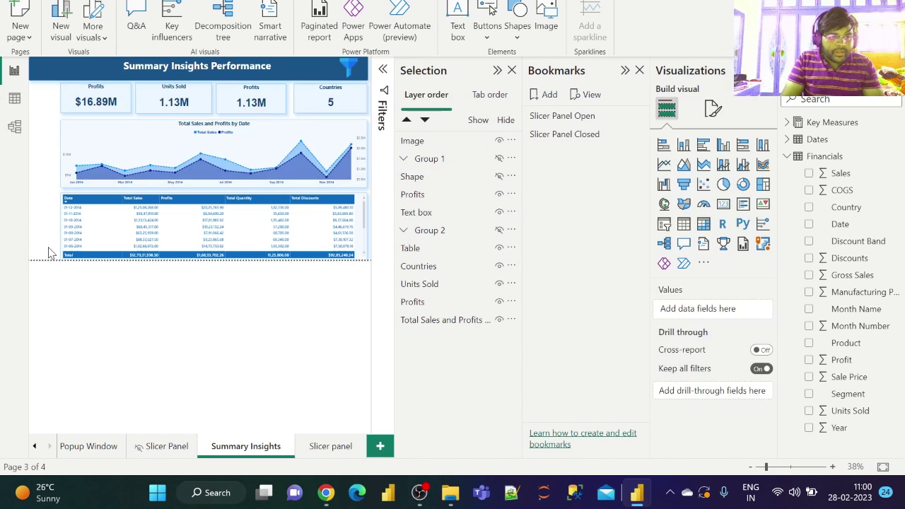
pyautogui.click(82, 130)
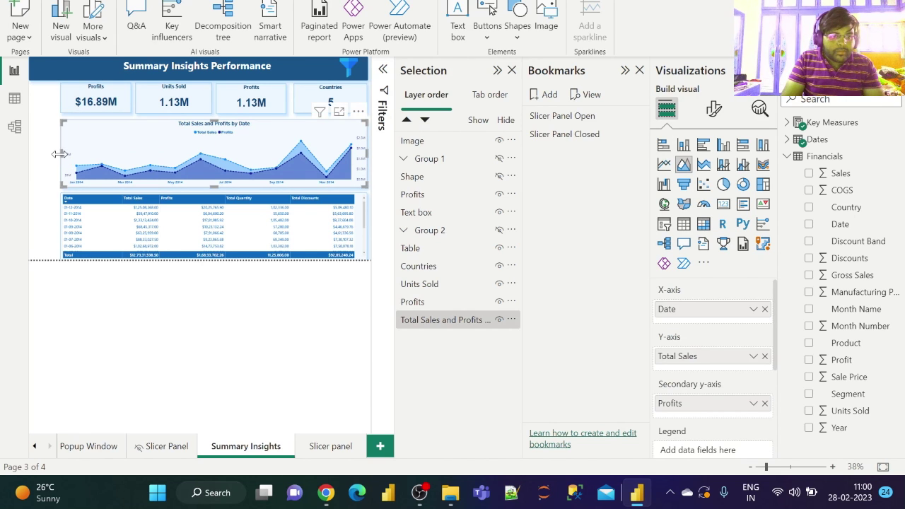
pyautogui.moveTo(59, 154); pyautogui.dragTo(29, 158)
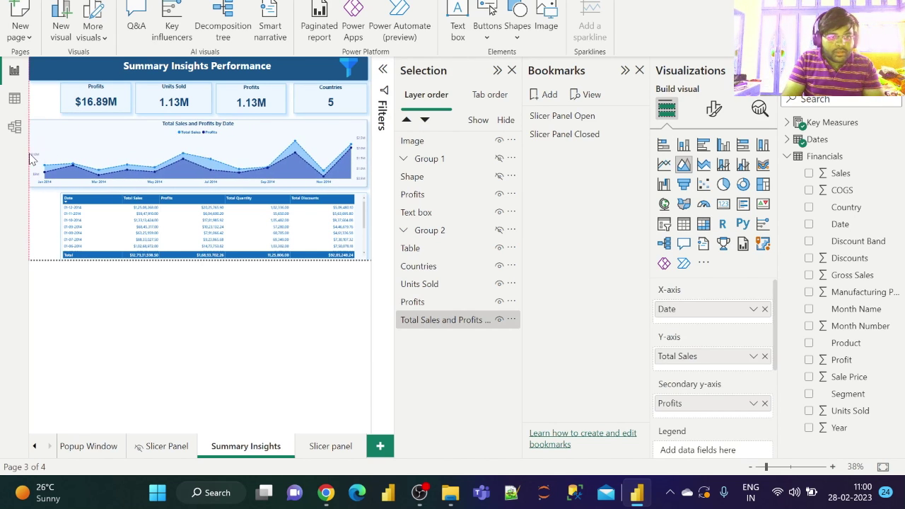
# - Shift and resize the Profits, Units Sold and second Profits cards into the freed space
pyautogui.moveTo(96, 102); pyautogui.dragTo(71, 101)
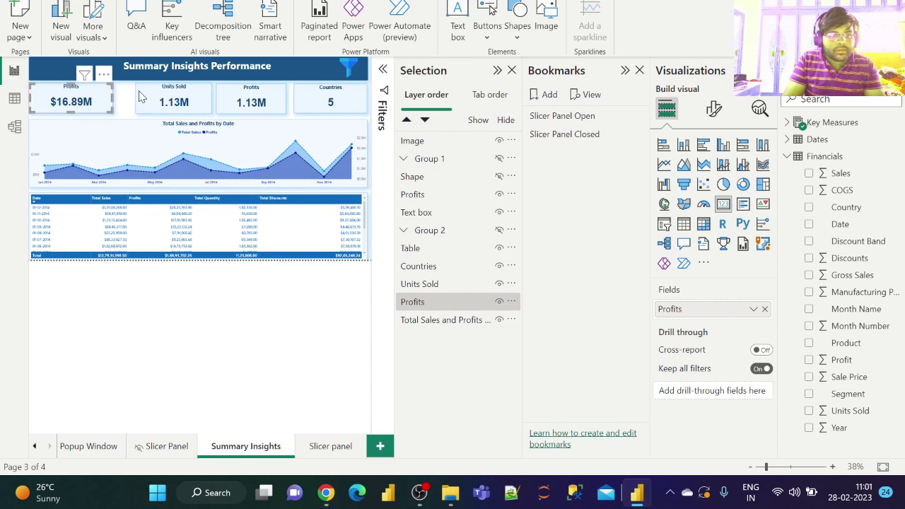
pyautogui.click(160, 98)
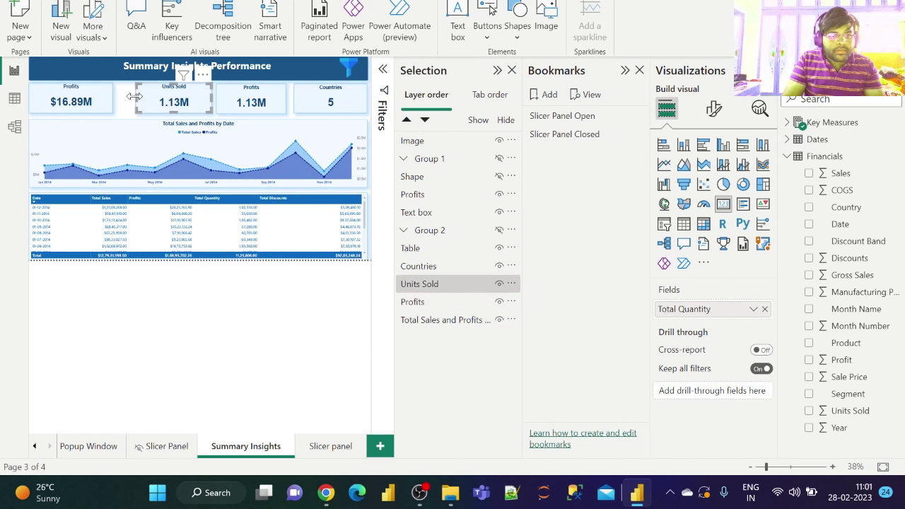
pyautogui.moveTo(134, 97); pyautogui.dragTo(164, 101)
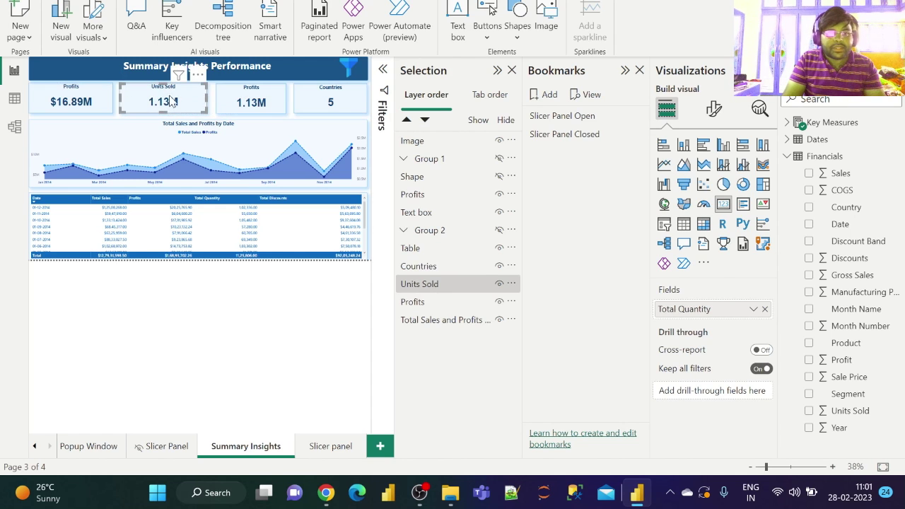
pyautogui.click(236, 101)
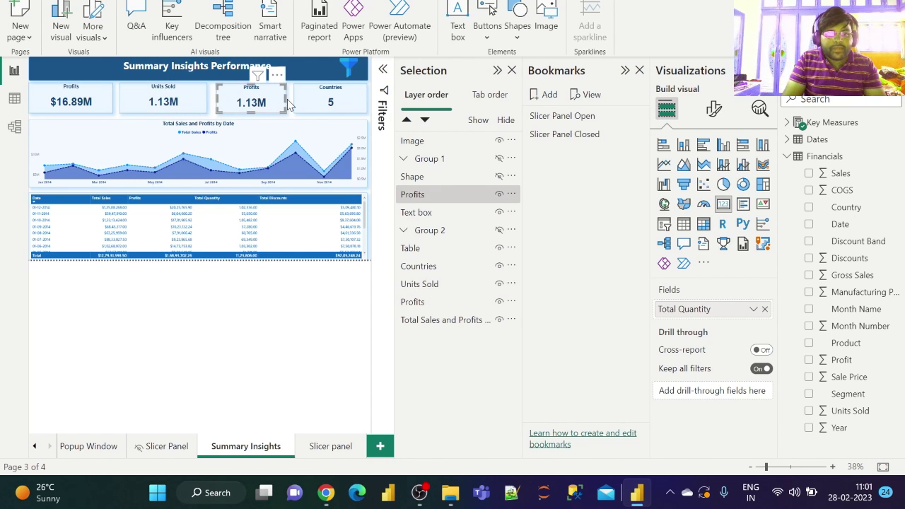
pyautogui.moveTo(286, 104); pyautogui.dragTo(287, 104)
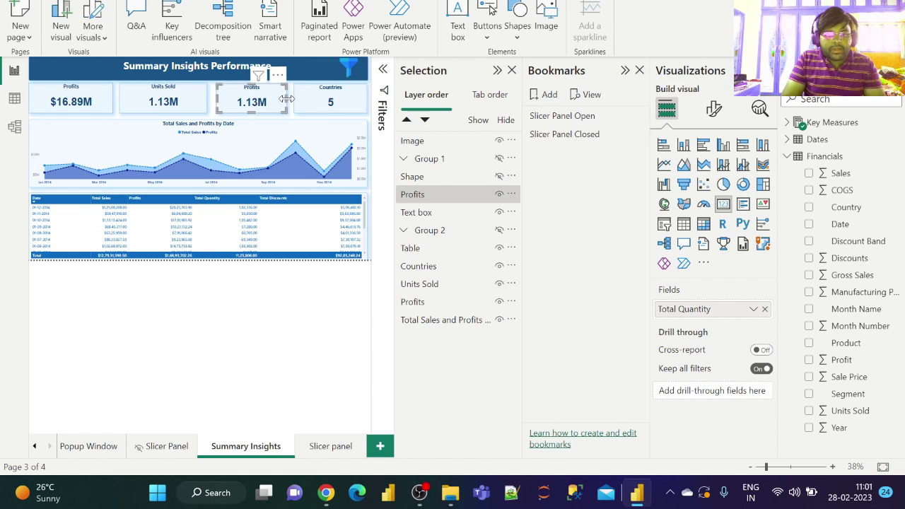
pyautogui.click(370, 177)
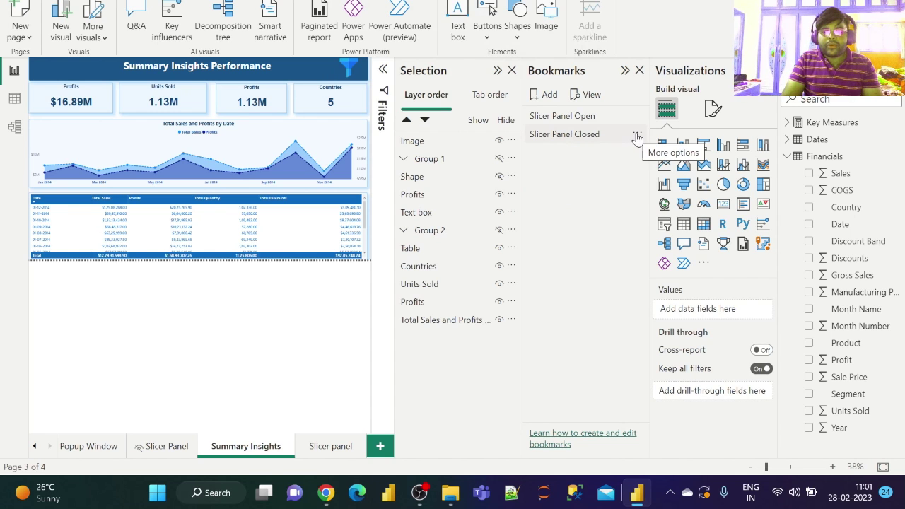
# - Update Slicer Panel Closed with the current layout, then reapply Slicer Panel Open and reshow Group 1
pyautogui.click(637, 136)
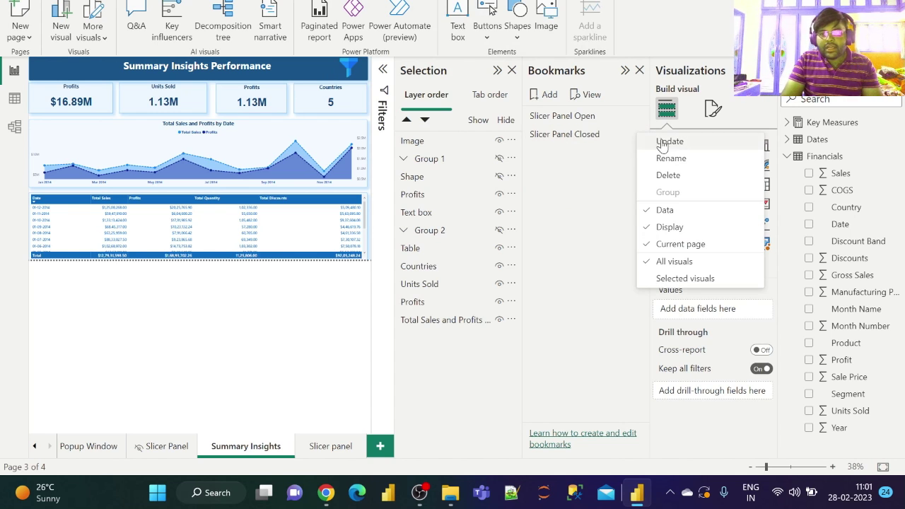
pyautogui.click(678, 144)
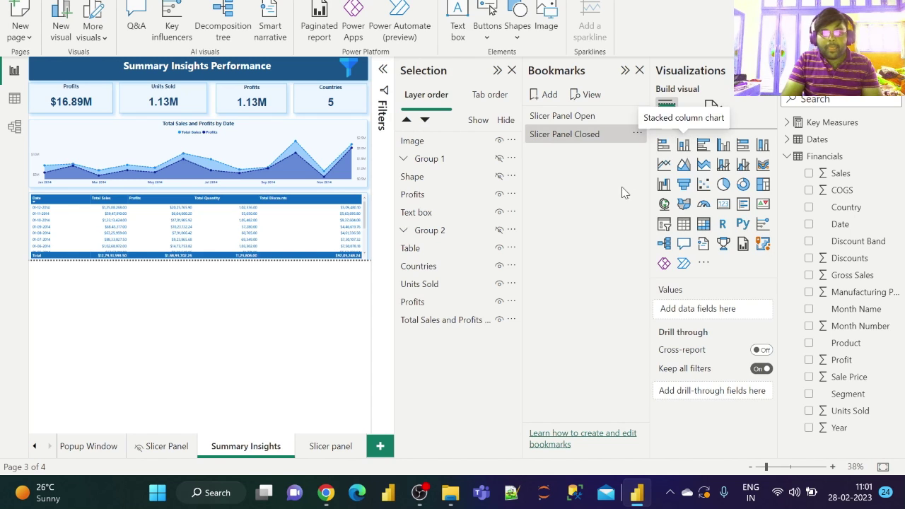
pyautogui.click(565, 117)
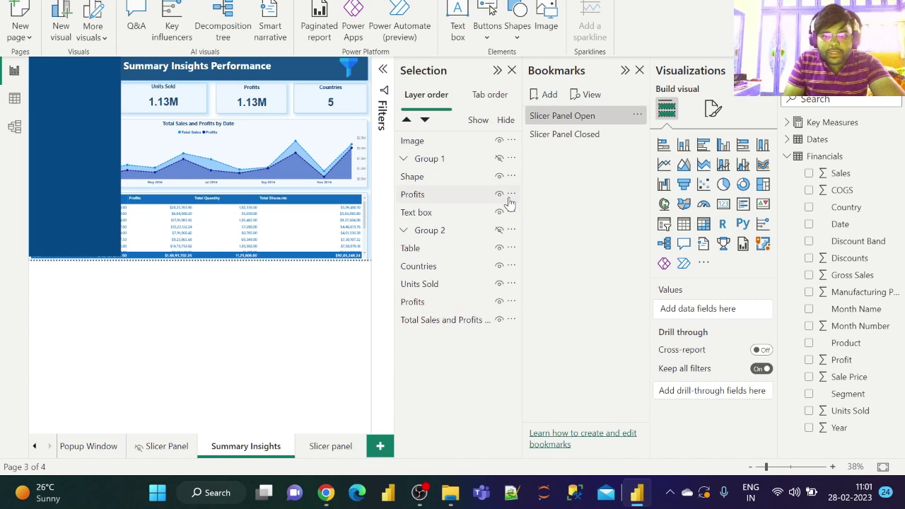
pyautogui.click(499, 159)
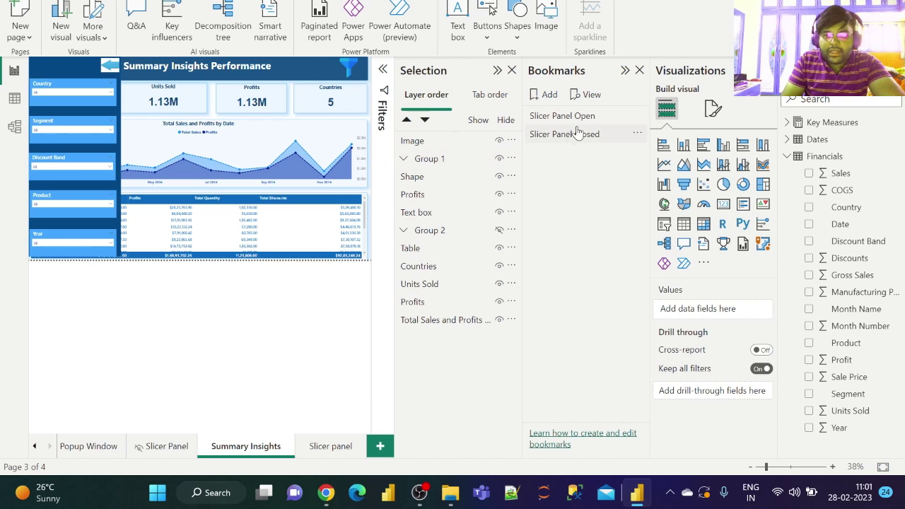
# - Update Slicer Panel Open with the visible panel, then test switching between both bookmarks
pyautogui.moveTo(640, 116)
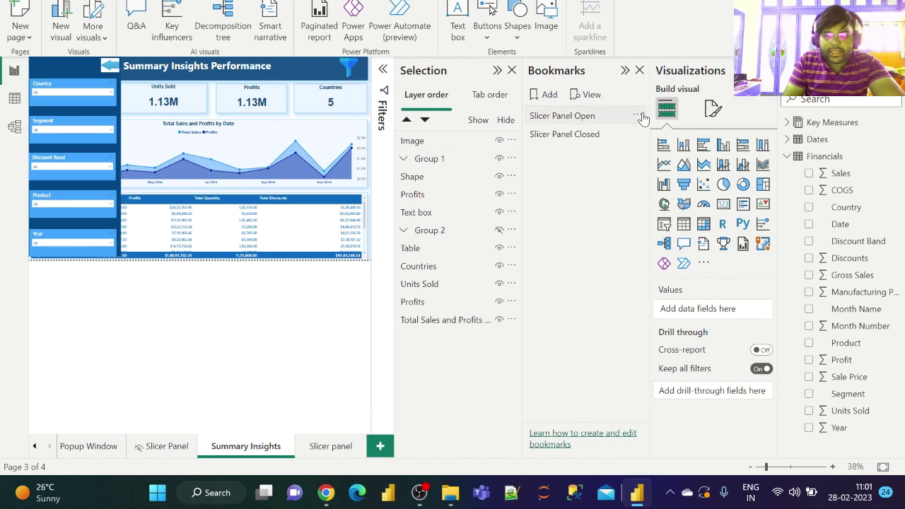
pyautogui.click(640, 117)
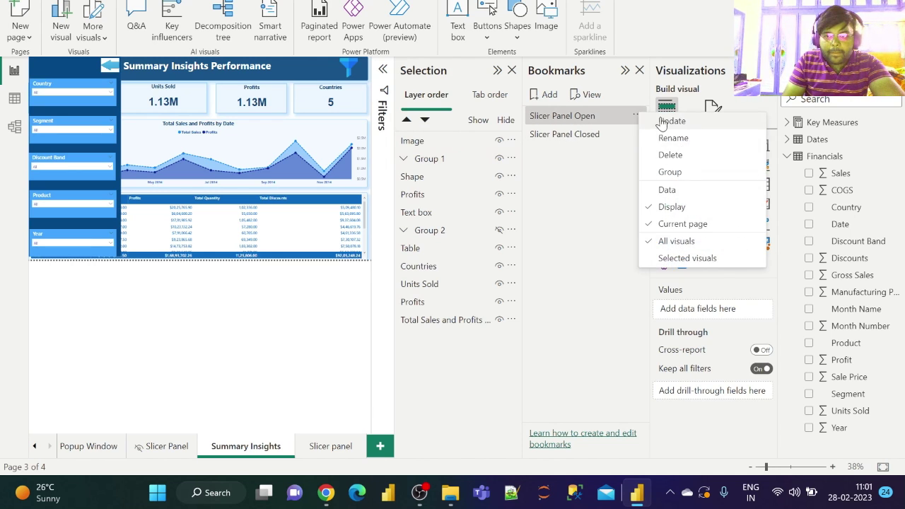
pyautogui.click(664, 123)
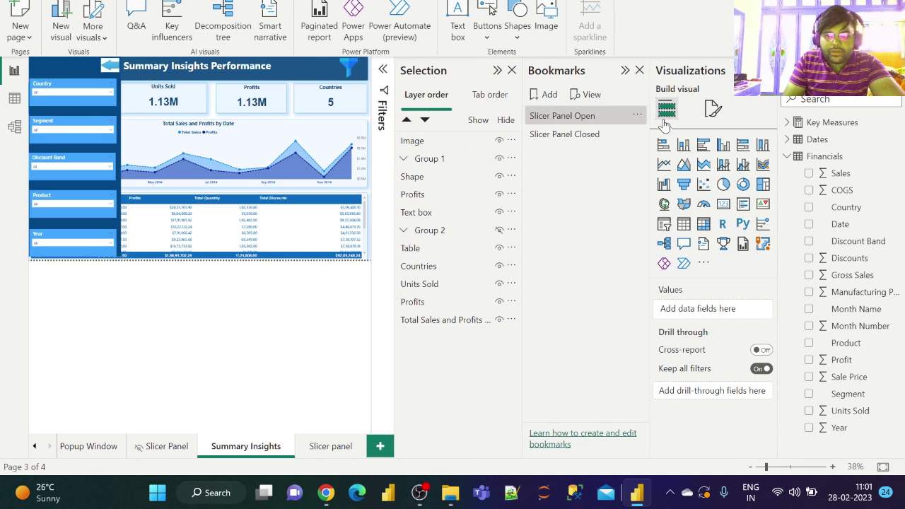
pyautogui.click(561, 136)
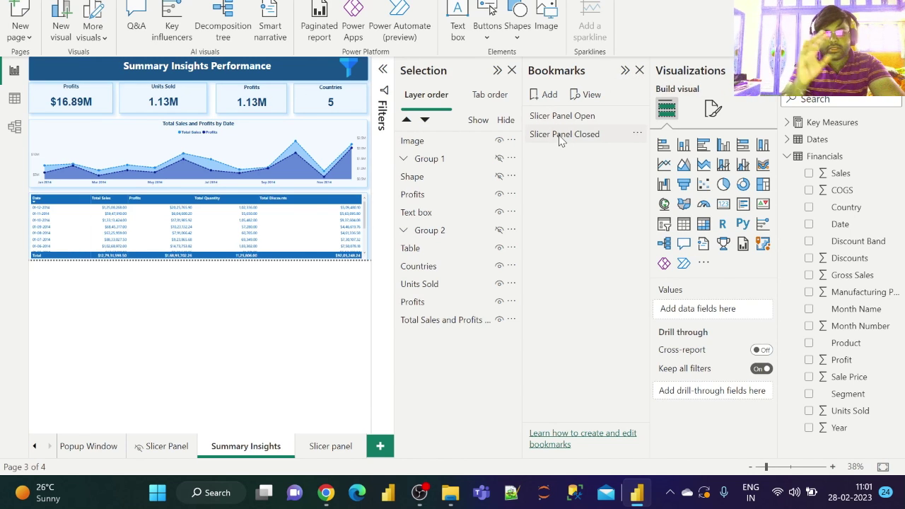
pyautogui.click(560, 135)
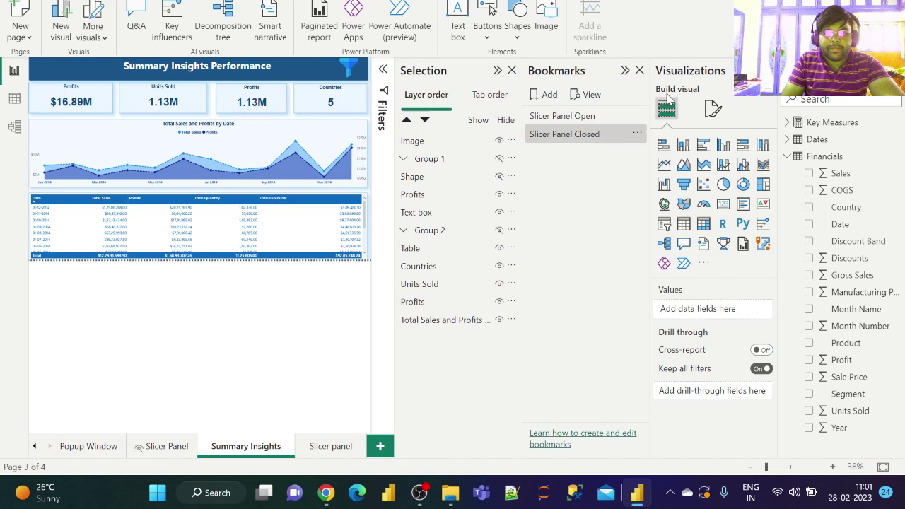
pyautogui.click(582, 118)
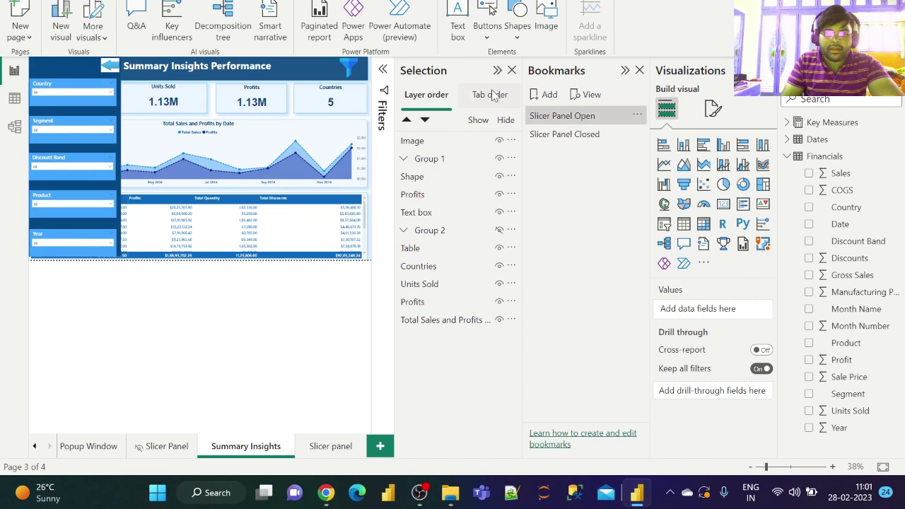
# - Select the funnel image with the Slicer Panel Closed layout applied
pyautogui.click(434, 70)
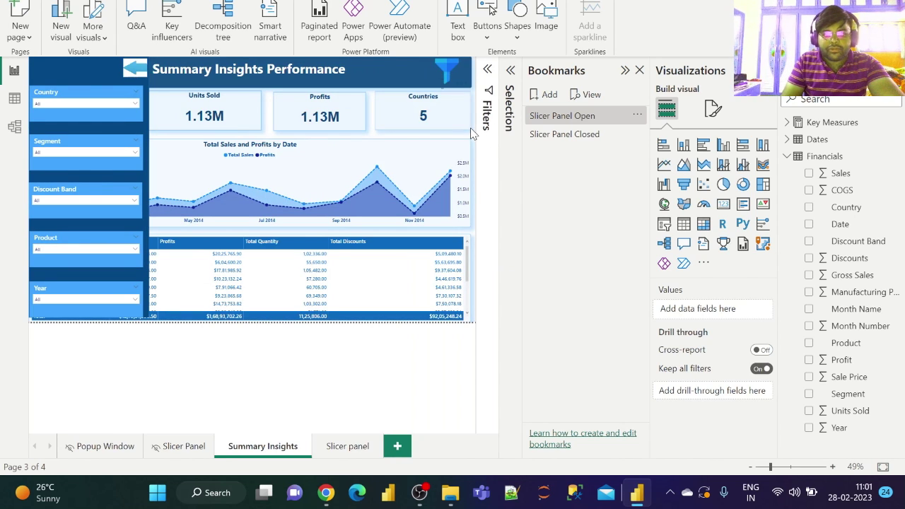
pyautogui.click(449, 76)
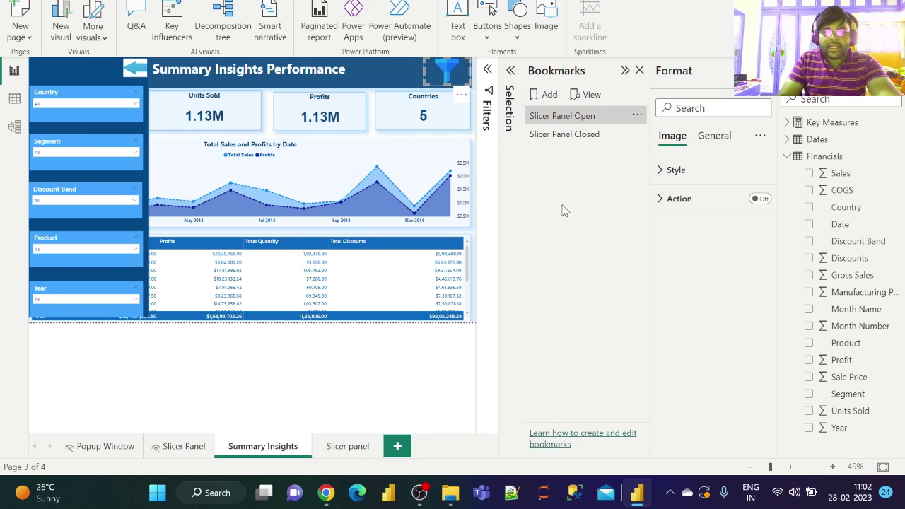
pyautogui.click(578, 136)
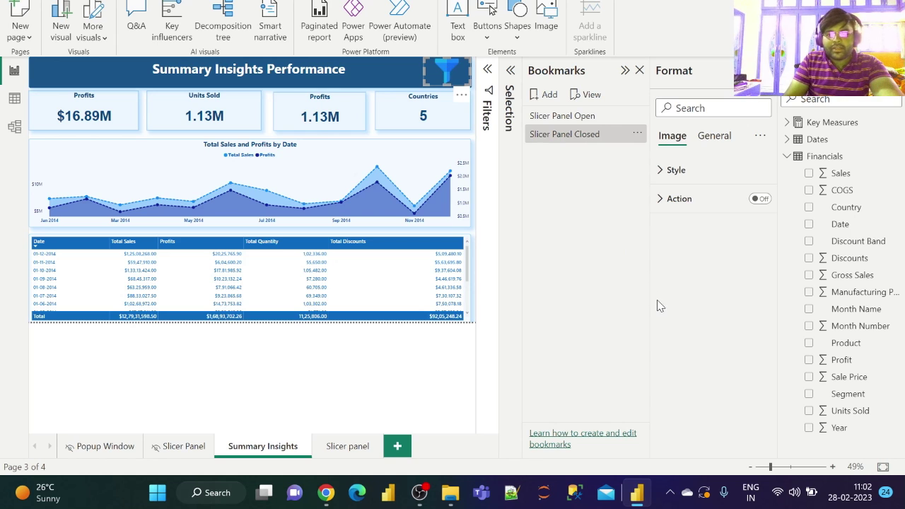
# - Give the funnel a Bookmark action targeting Slicer Panel Open, then update Slicer Panel Closed
pyautogui.click(759, 199)
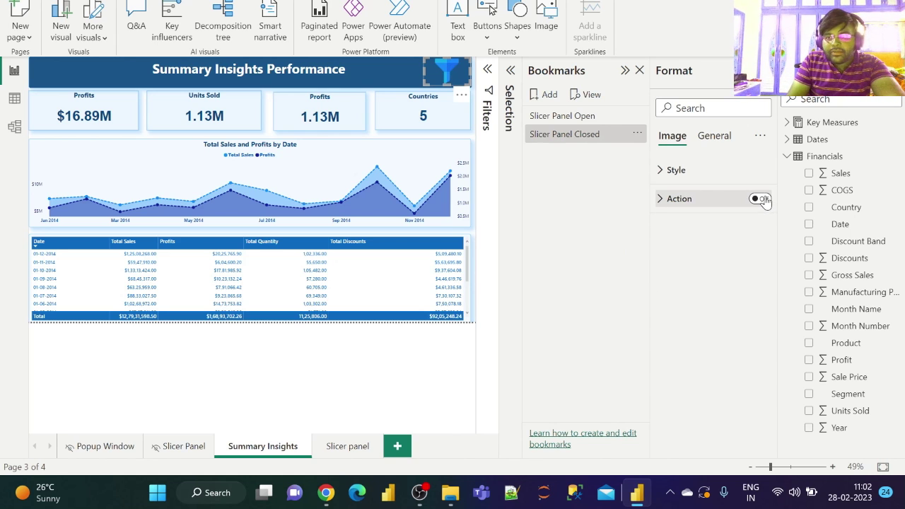
pyautogui.click(711, 199)
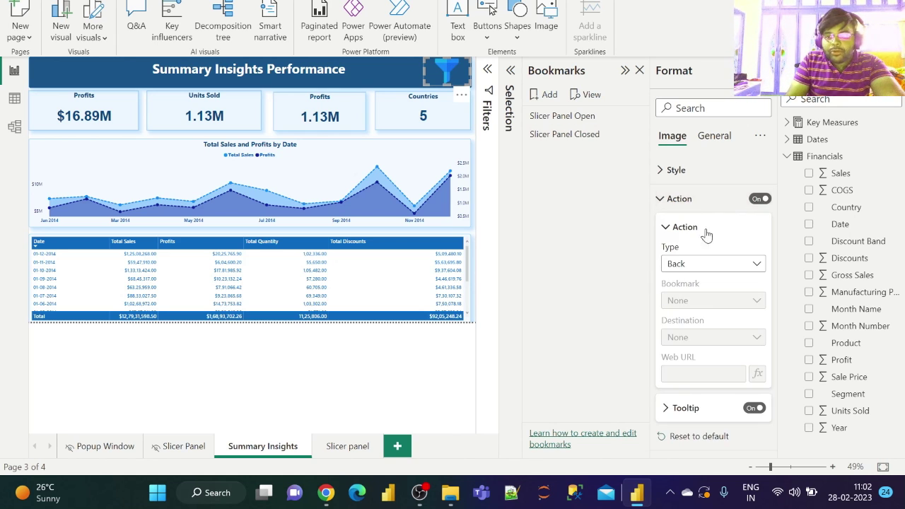
pyautogui.click(704, 266)
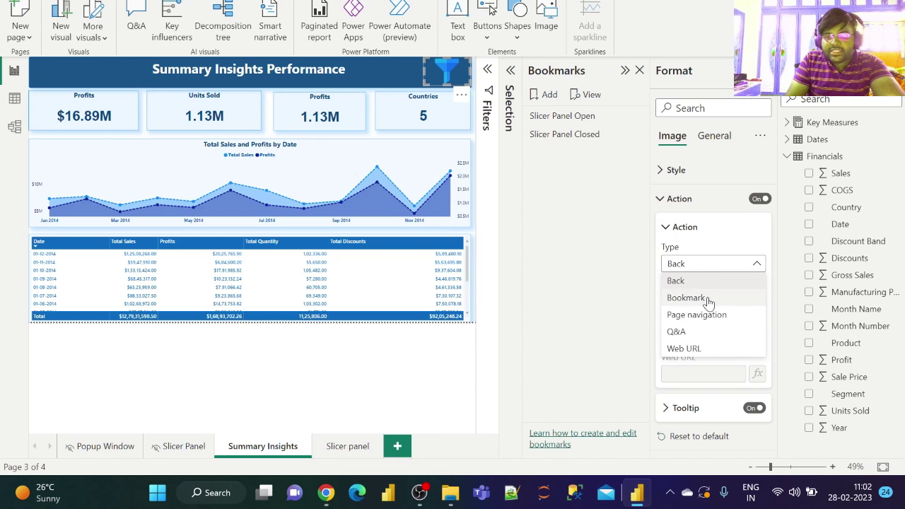
pyautogui.click(710, 301)
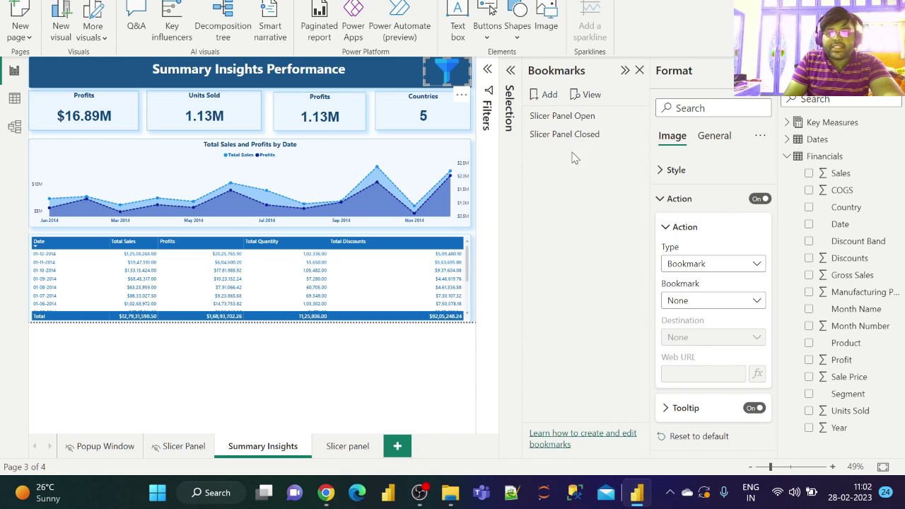
pyautogui.click(699, 304)
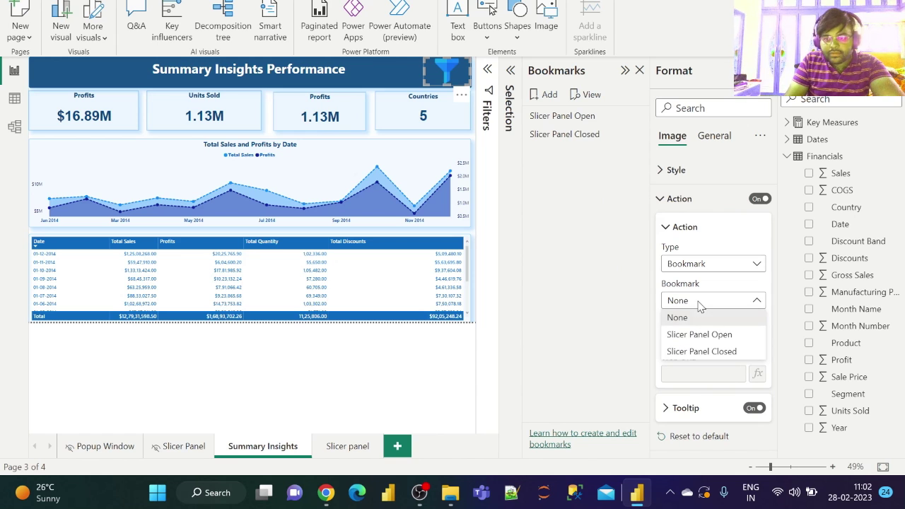
pyautogui.click(713, 337)
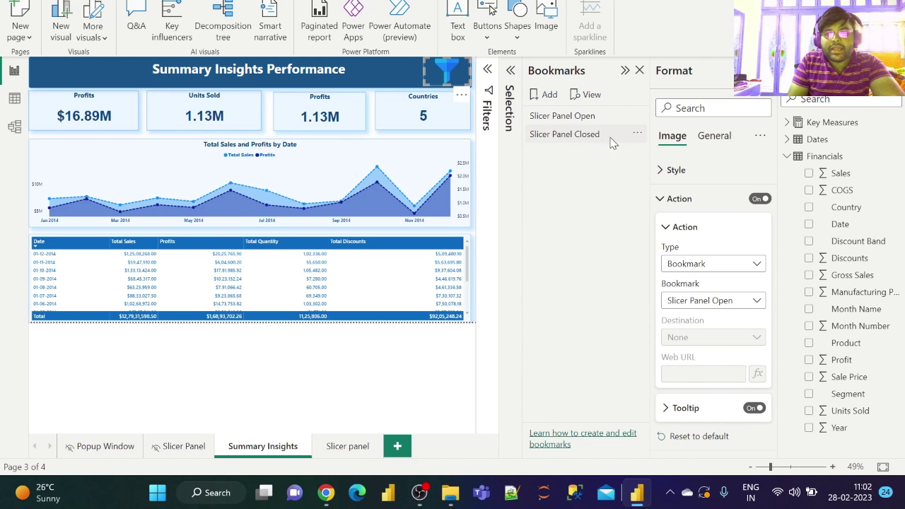
pyautogui.click(637, 134)
pyautogui.click(668, 144)
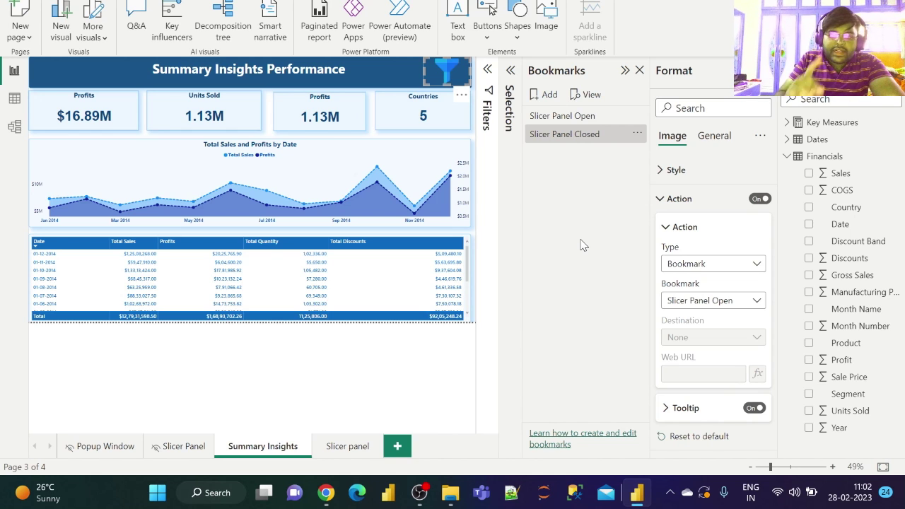
# - Apply Slicer Panel Open and select the back-arrow image in the slicer panel
pyautogui.click(583, 116)
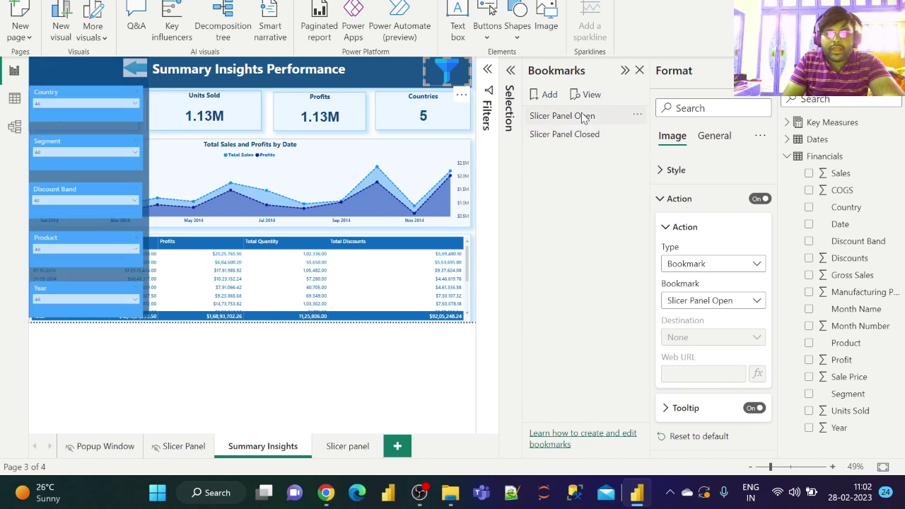
pyautogui.click(136, 74)
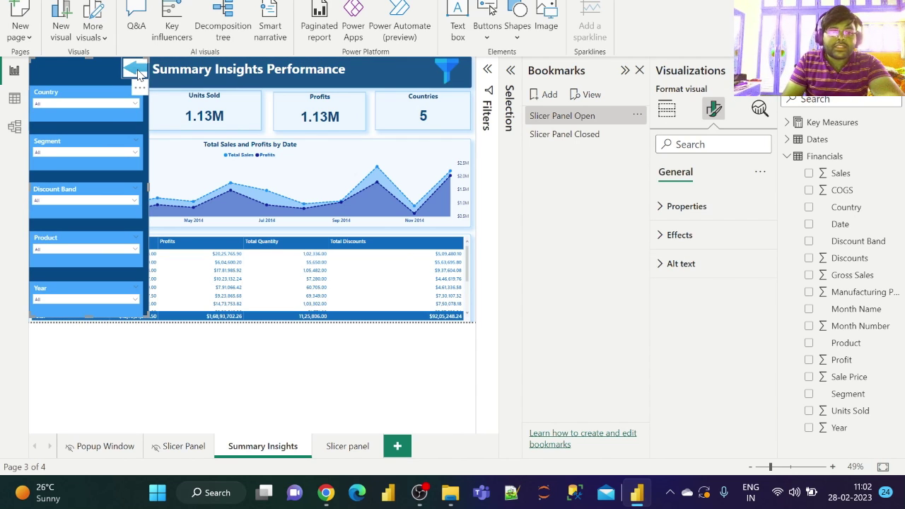
pyautogui.click(134, 74)
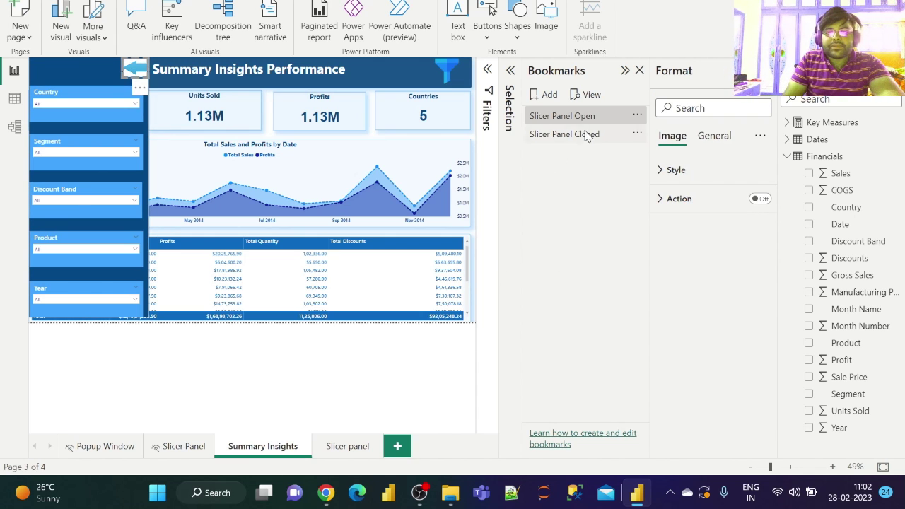
# - Give the back arrow a Bookmark action targeting Slicer Panel Closed, then update Slicer Panel Open
pyautogui.click(757, 200)
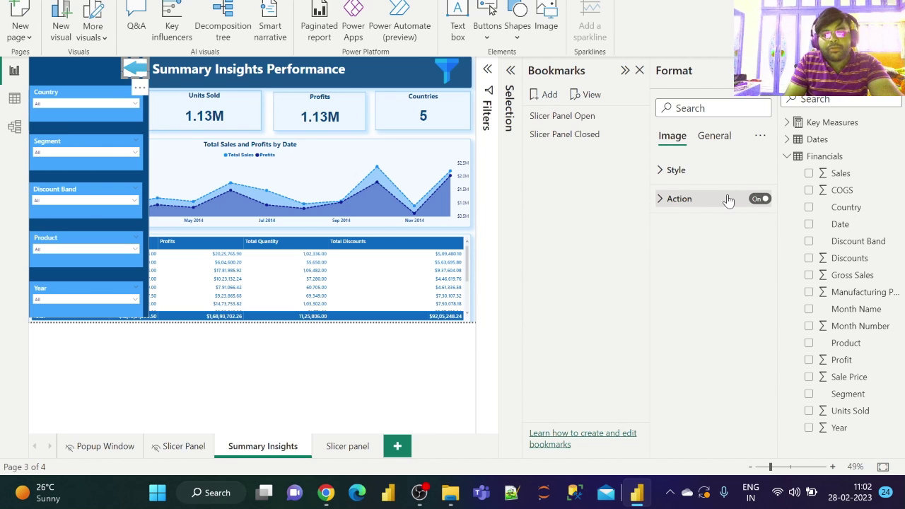
pyautogui.click(729, 200)
pyautogui.click(703, 265)
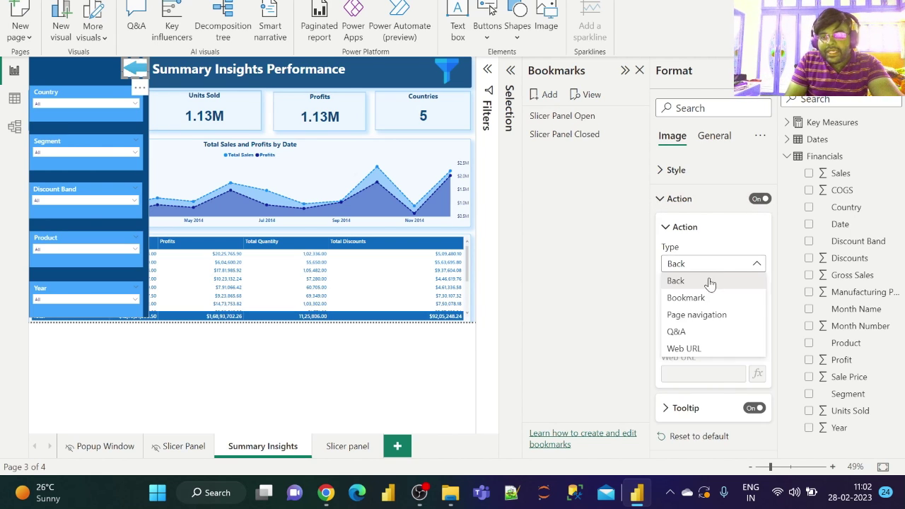
pyautogui.click(714, 300)
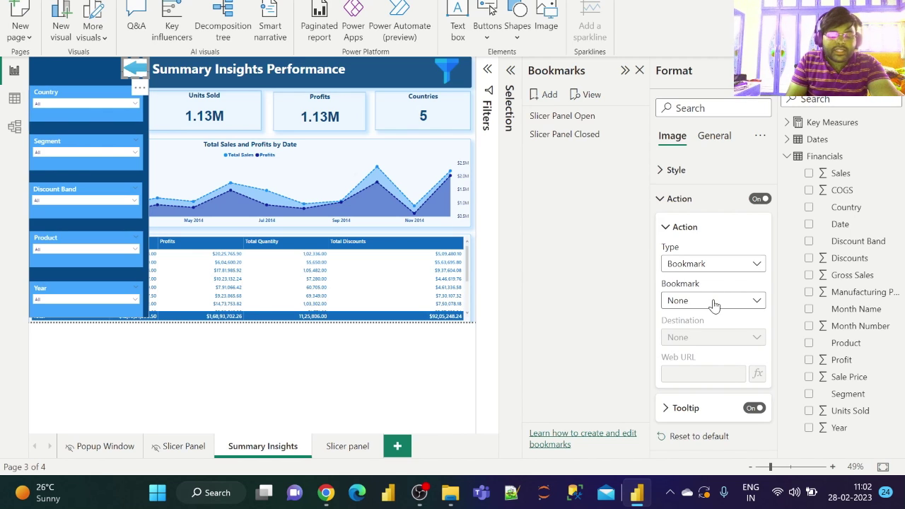
pyautogui.click(716, 302)
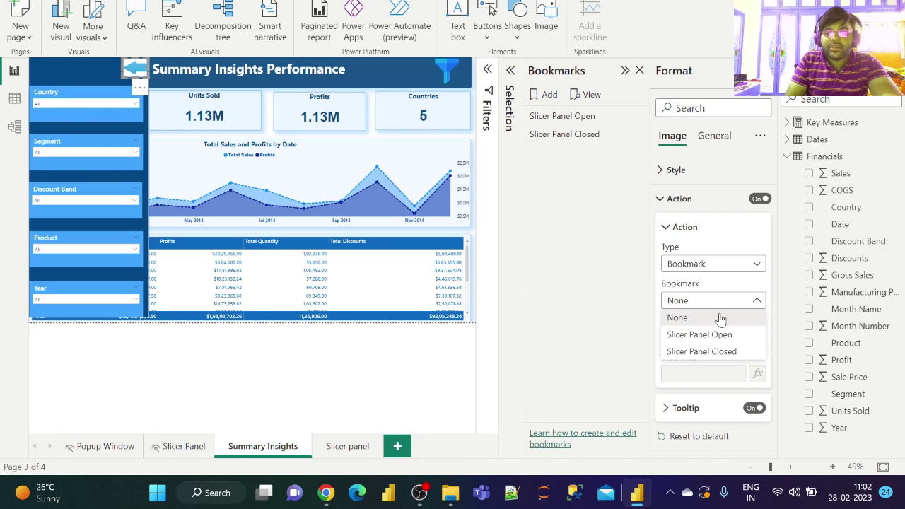
pyautogui.click(728, 352)
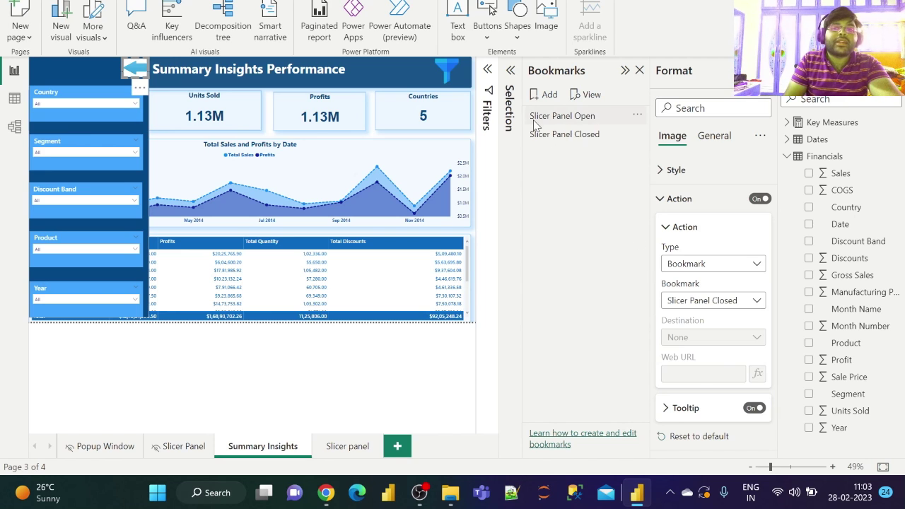
pyautogui.click(638, 117)
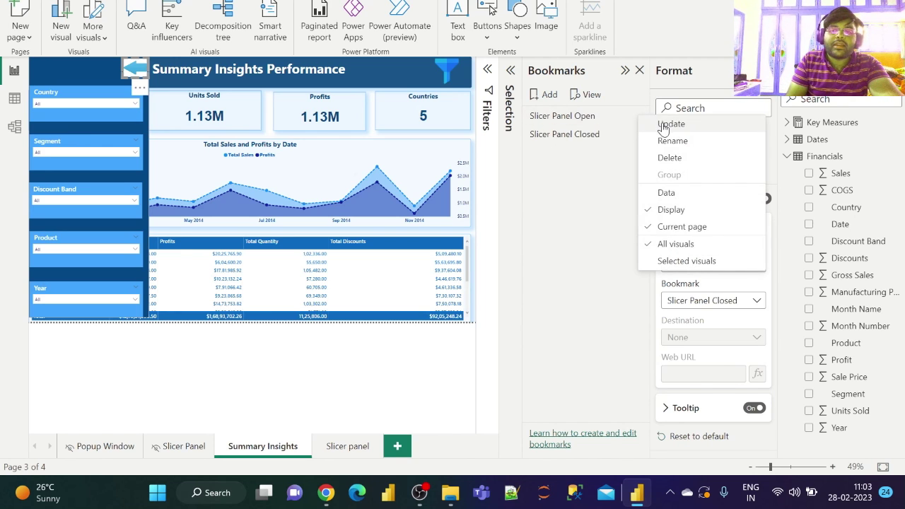
pyautogui.click(665, 125)
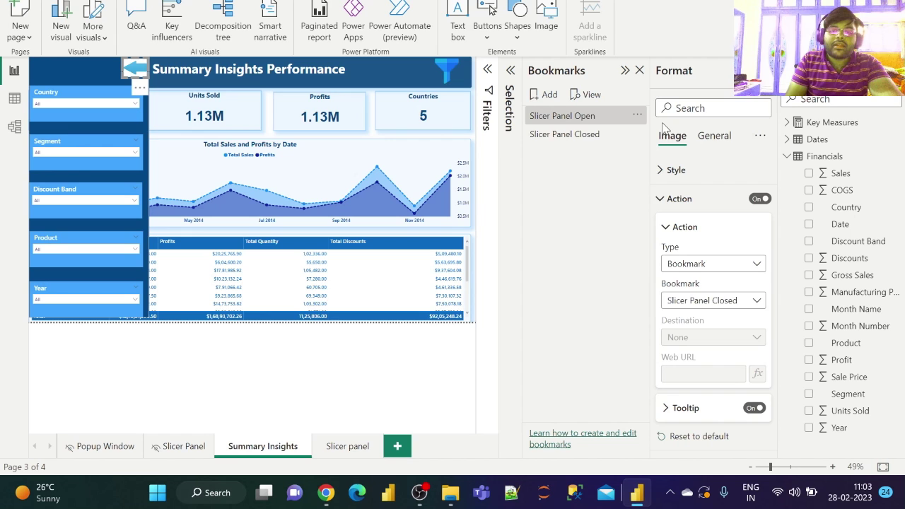
pyautogui.click(475, 148)
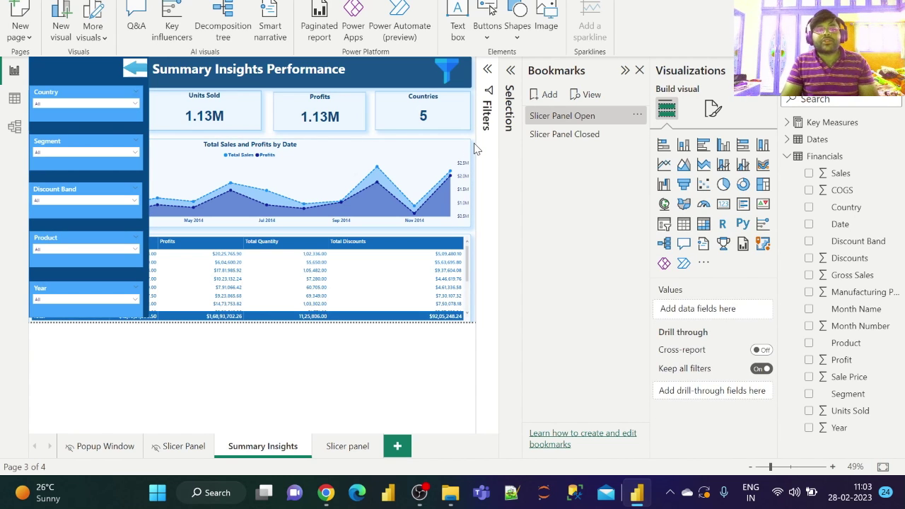
# - Test closing the panel with the back arrow and reopening with the funnel, then collapse the Bookmarks pane
pyautogui.keyDown('ctrl'); pyautogui.click(135, 71); pyautogui.keyUp('ctrl')
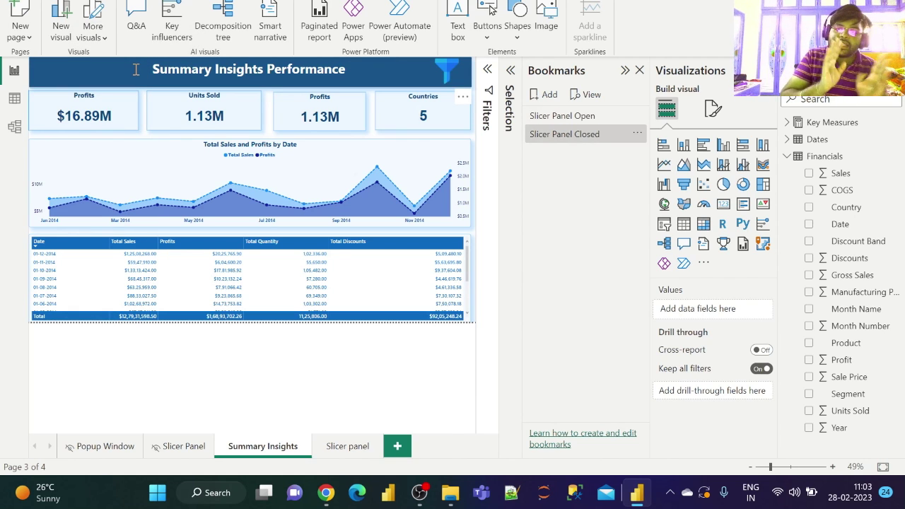
pyautogui.keyDown('ctrl'); pyautogui.click(448, 74); pyautogui.keyUp('ctrl')
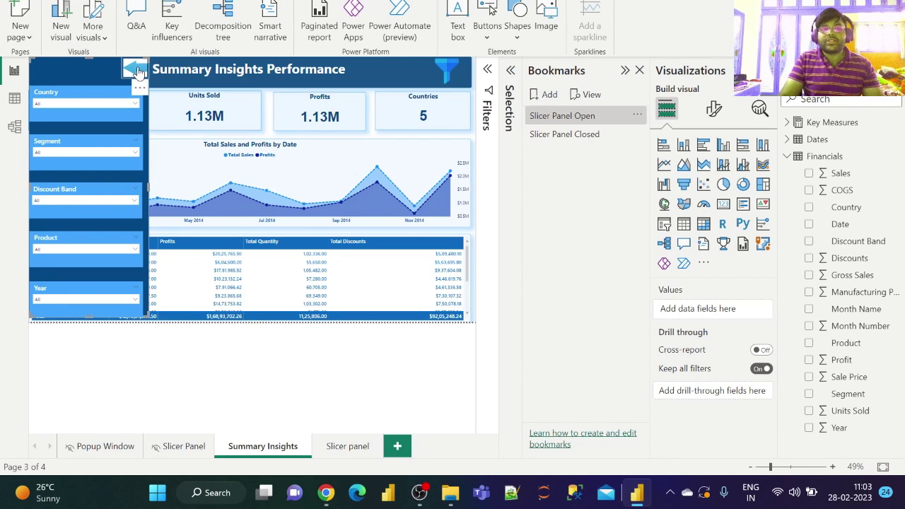
pyautogui.keyDown('ctrl'); pyautogui.click(138, 73); pyautogui.keyUp('ctrl')
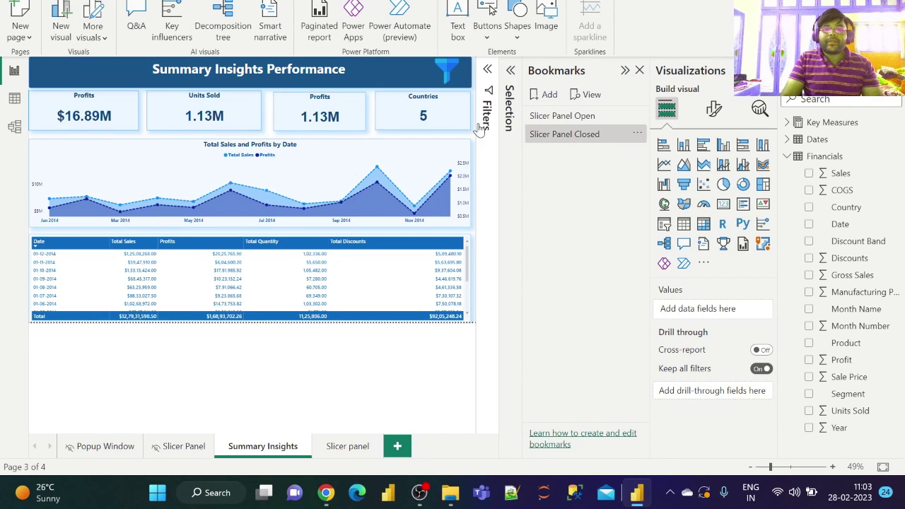
pyautogui.click(625, 70)
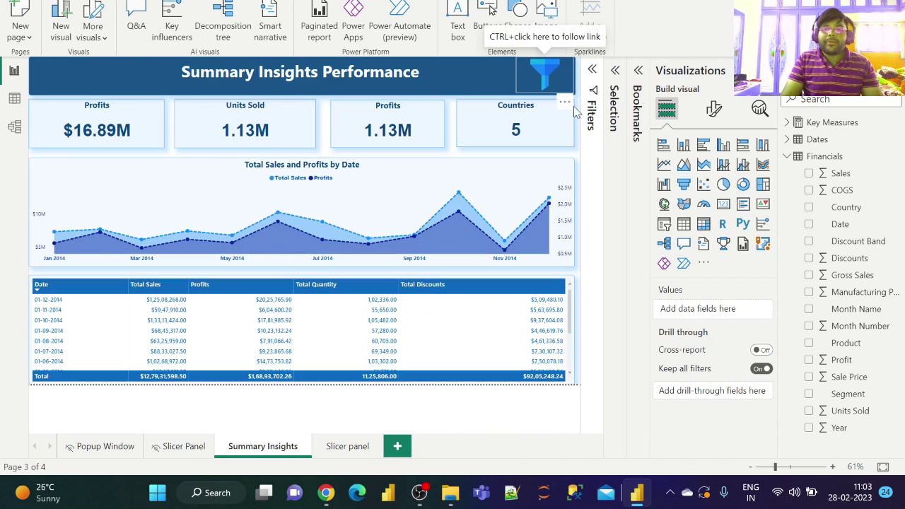